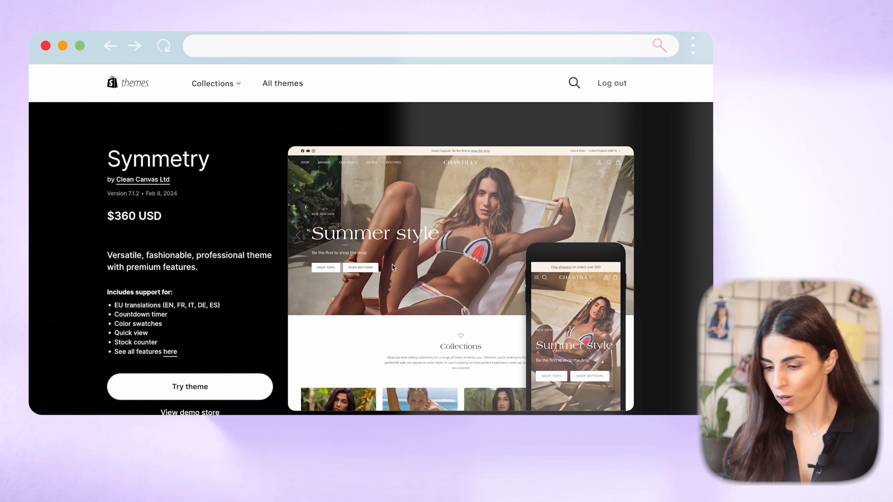
- Examine the Symmetry theme's supported features, stores using it and related themes on its theme page
scroll(392, 264, "down", 10)
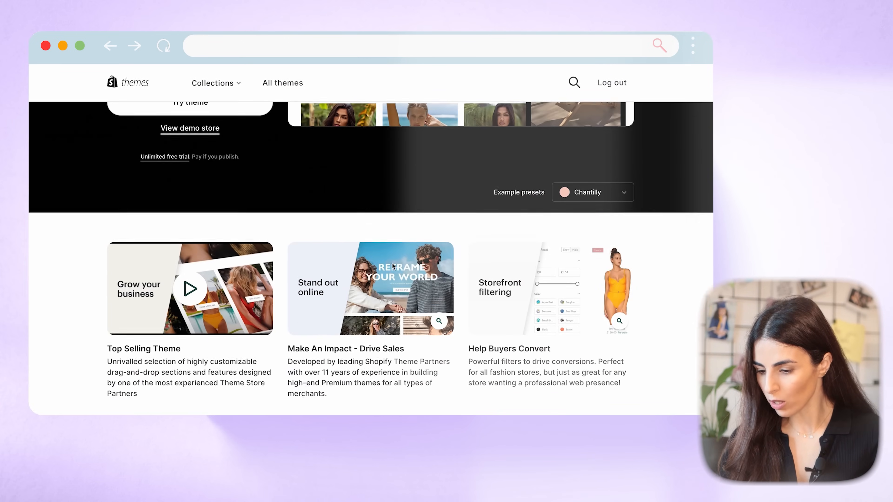
scroll(412, 347, "down", 5)
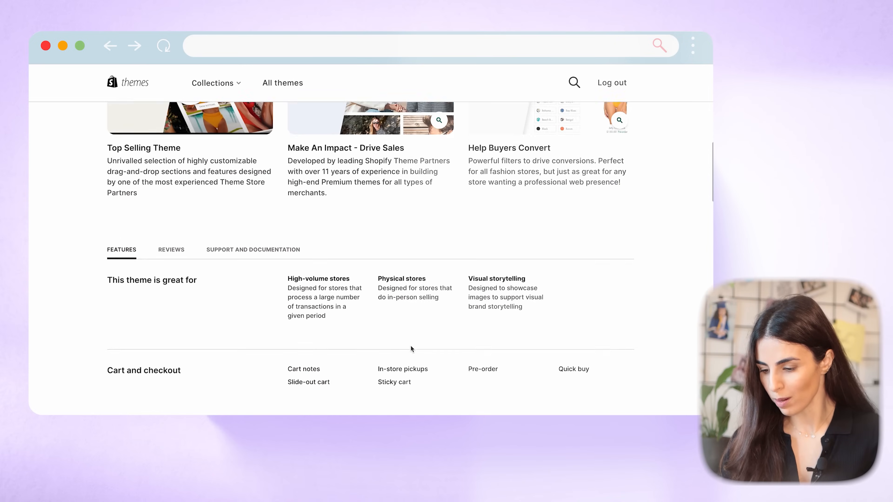
scroll(411, 346, "down", 1)
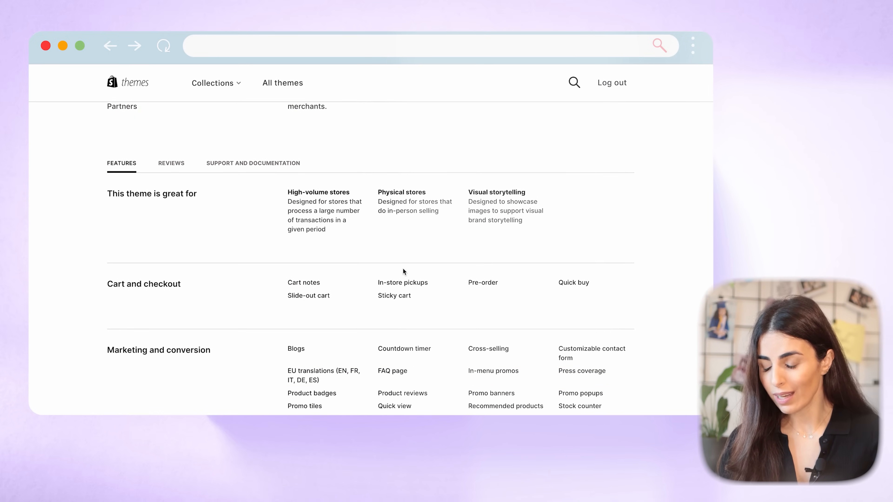
scroll(409, 295, "down", 8)
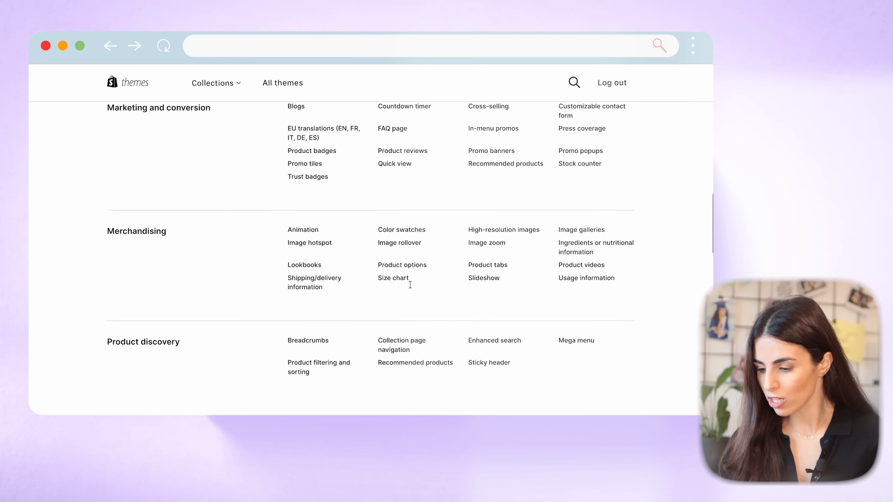
scroll(410, 285, "down", 4)
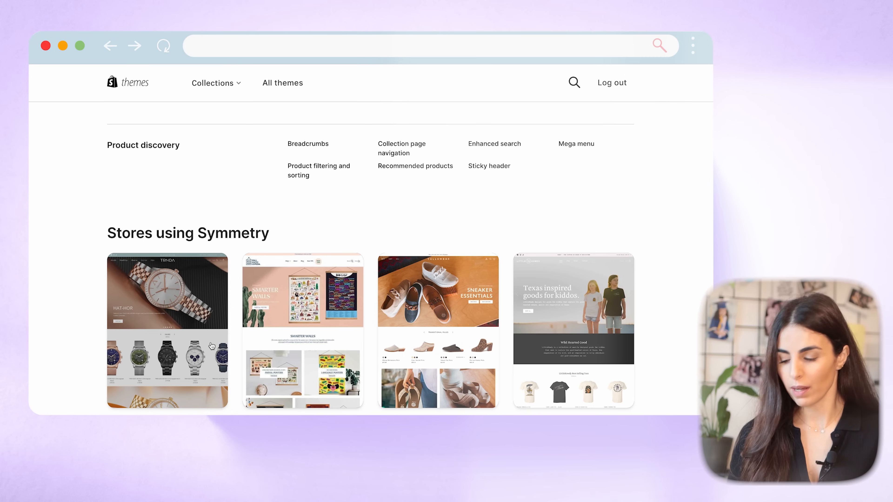
scroll(211, 346, "down", 10)
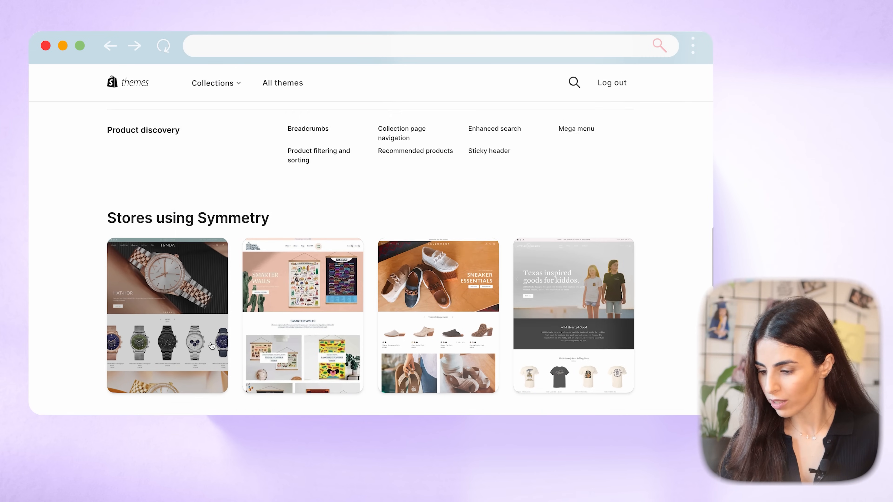
scroll(210, 338, "down", 10)
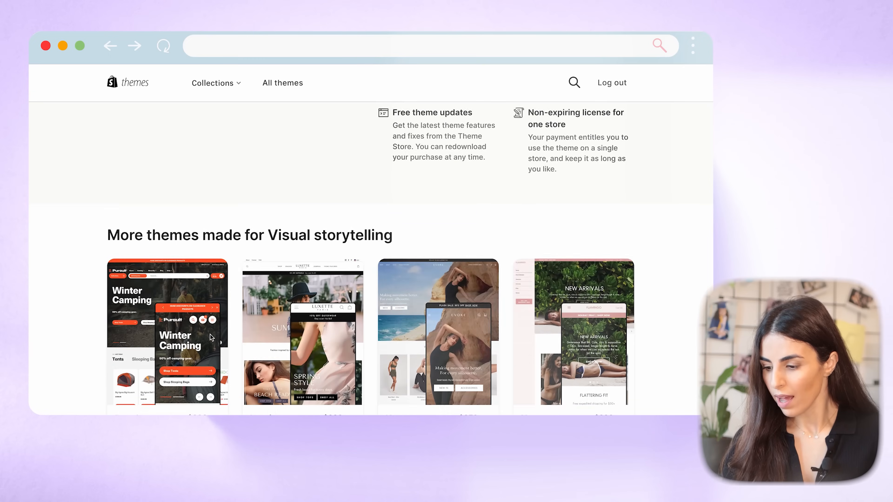
- Open the Symmetry demo store and show its available theme styles
scroll(210, 336, "up", 20)
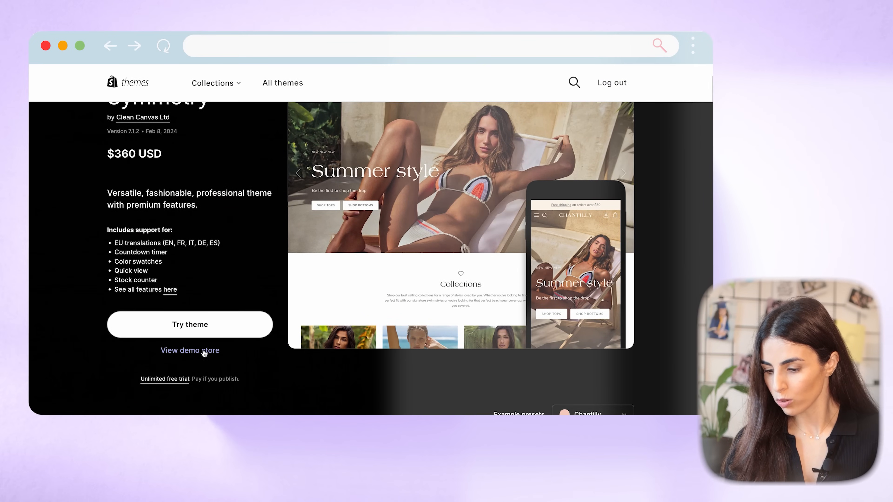
left_click(205, 354)
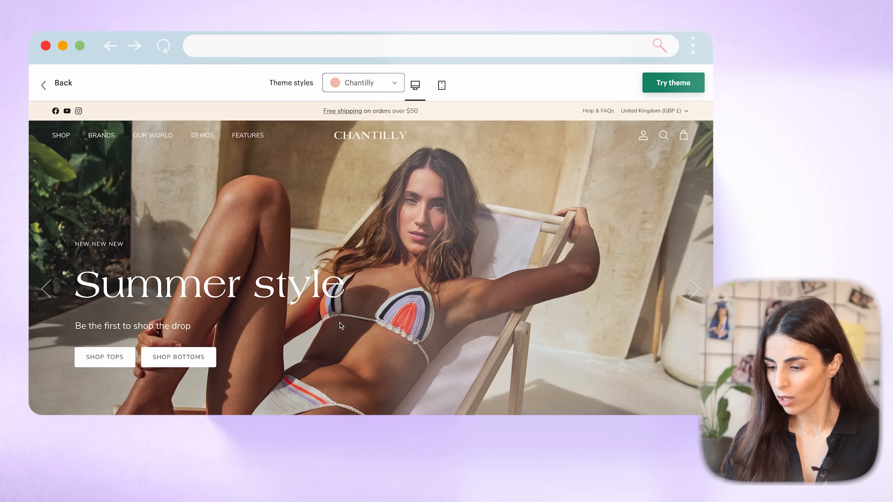
scroll(340, 323, "down", 3)
left_click(378, 84)
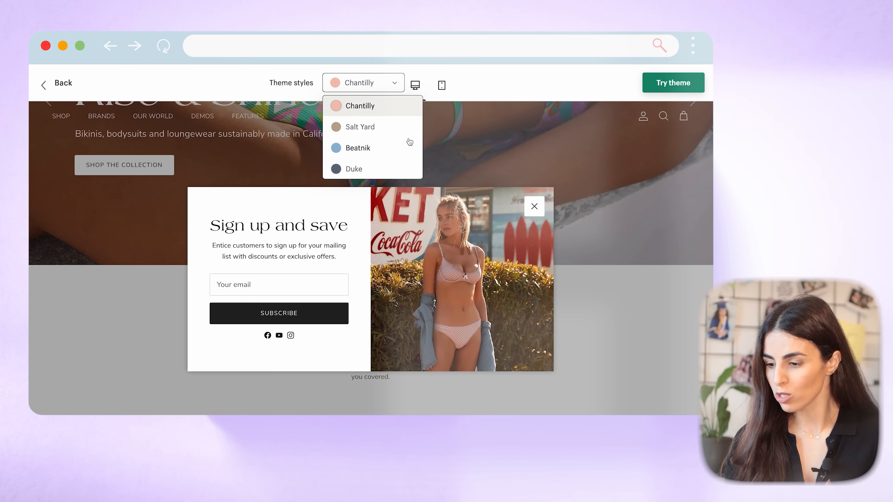
- Preview the Chantilly demo in mobile view, dismiss the sign-up popup, and return to desktop view
left_click(443, 92)
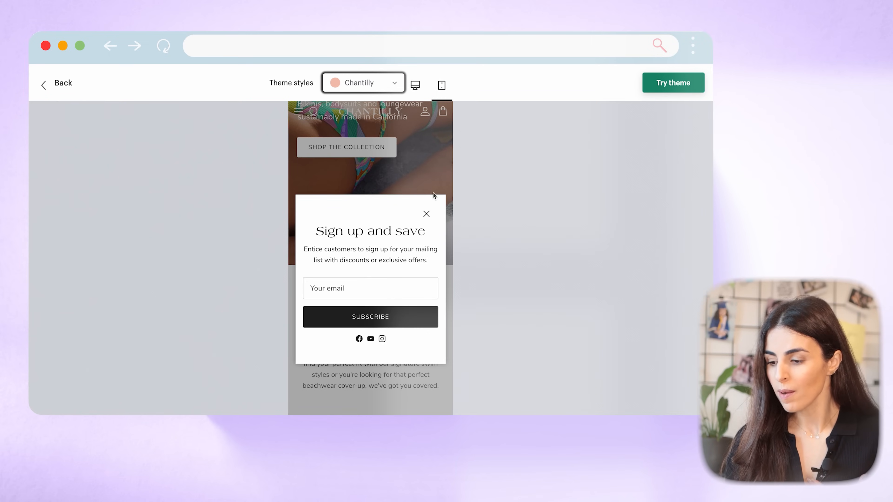
left_click(425, 215)
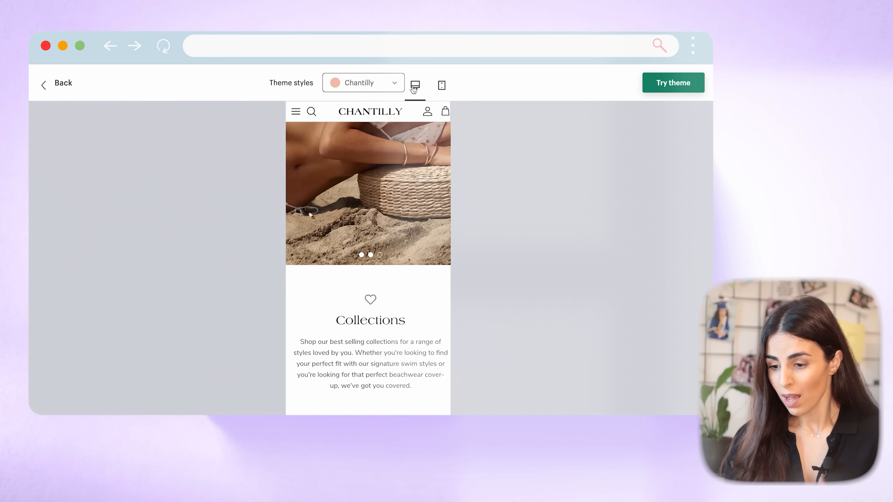
left_click(414, 86)
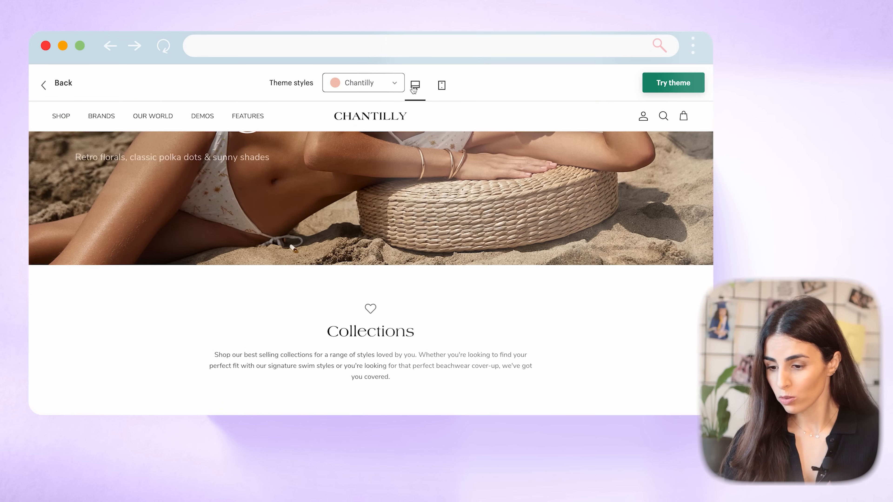
- Leave the demo, add Symmetry to the store as a trial theme, and open it for customization
left_click(41, 85)
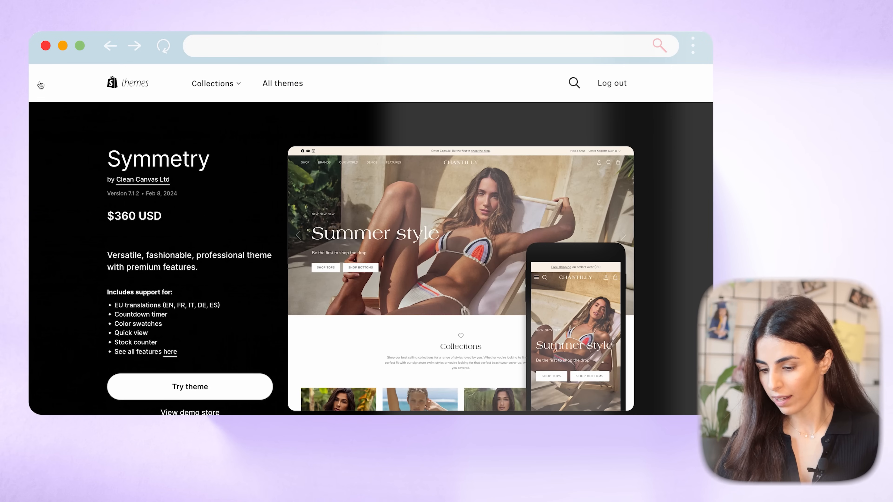
left_click(203, 388)
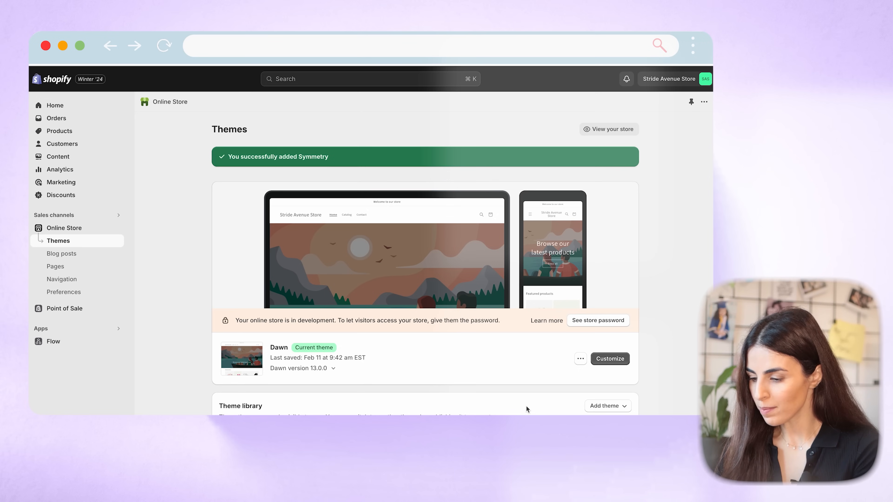
scroll(526, 406, "down", 5)
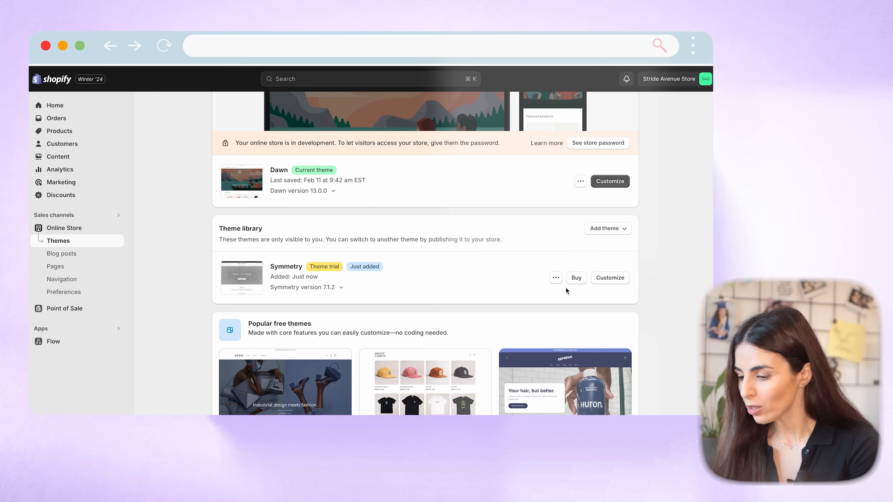
left_click(610, 278)
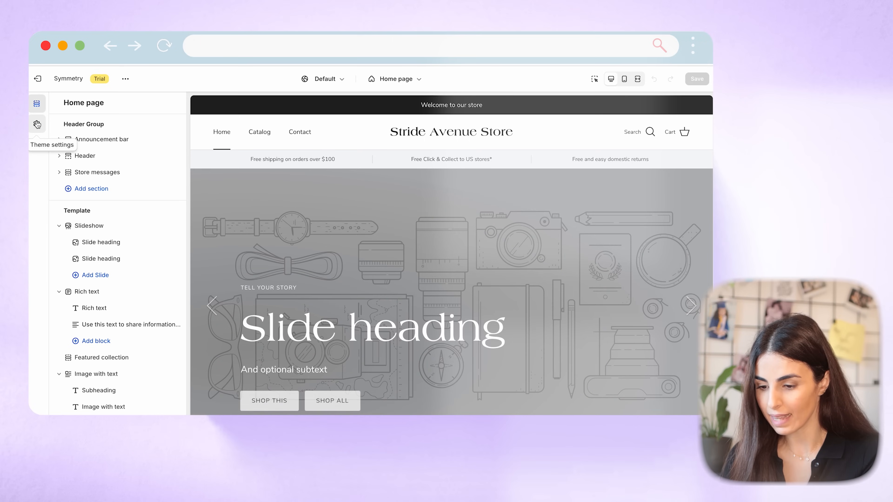
- Look over the theme settings categories and the app embeds in the theme editor
left_click(37, 124)
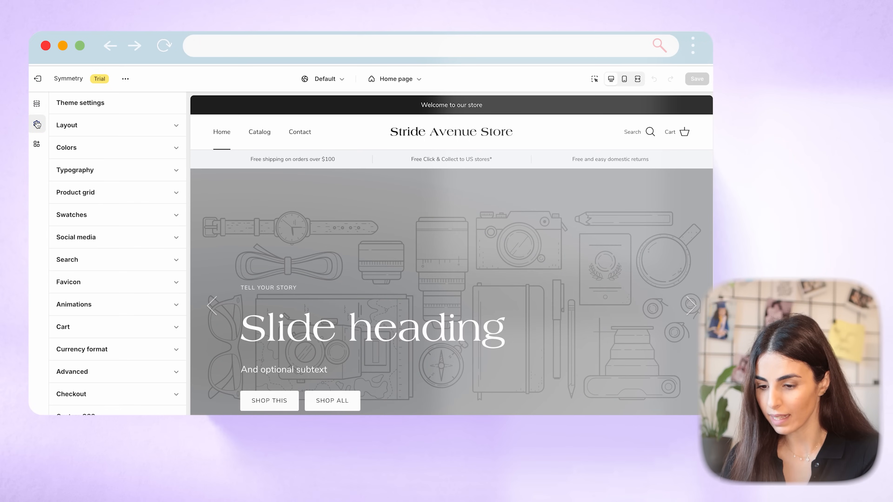
left_click(36, 146)
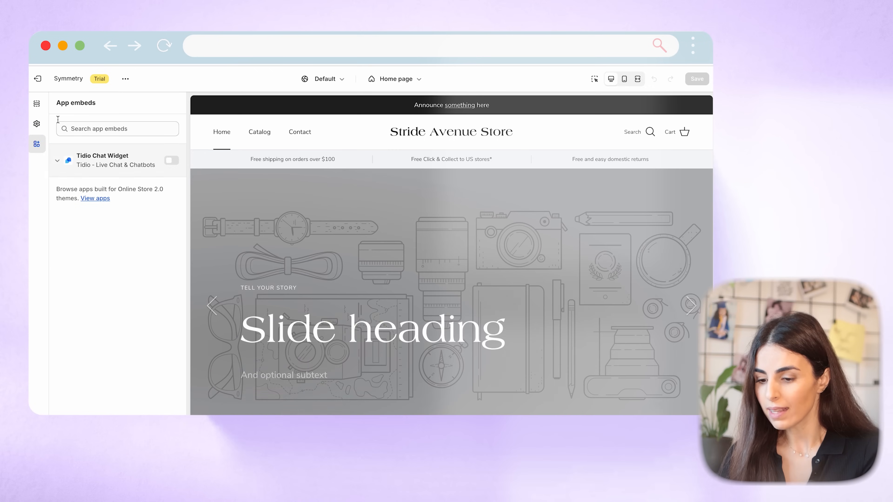
left_click(37, 124)
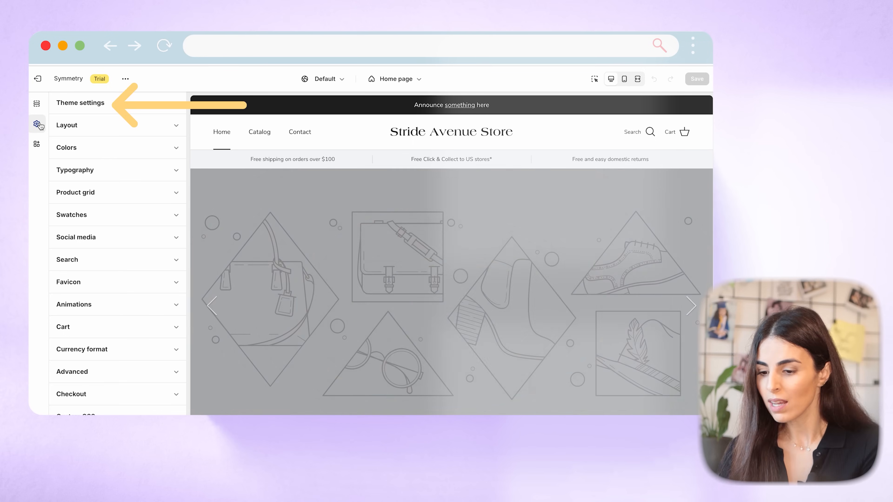
- Review the home page's list of sections and blocks, from the header group down to the multi-column section
left_click(37, 106)
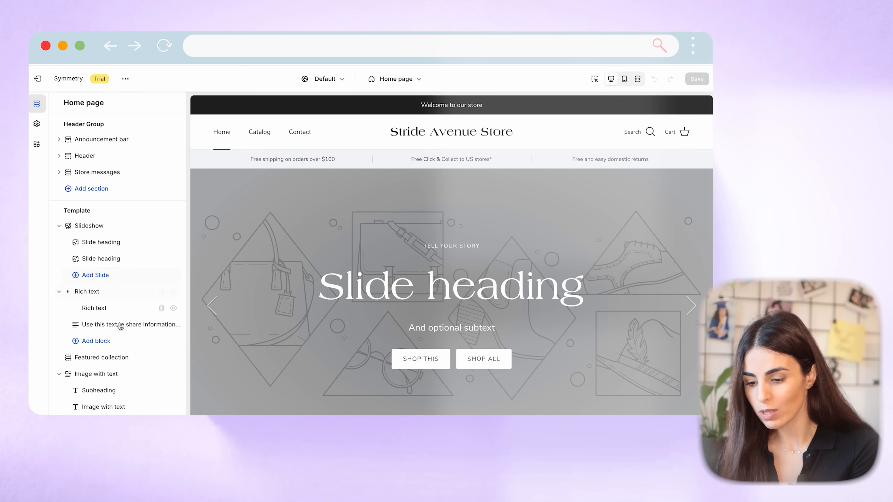
scroll(120, 335, "down", 6)
scroll(120, 333, "down", 5)
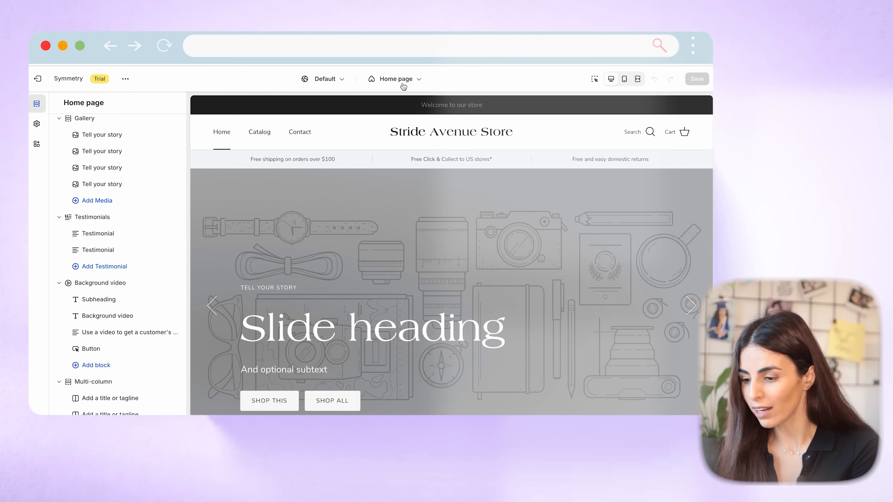
- Open the Default product template and examine its header, product page, related products and footer sections
left_click(396, 79)
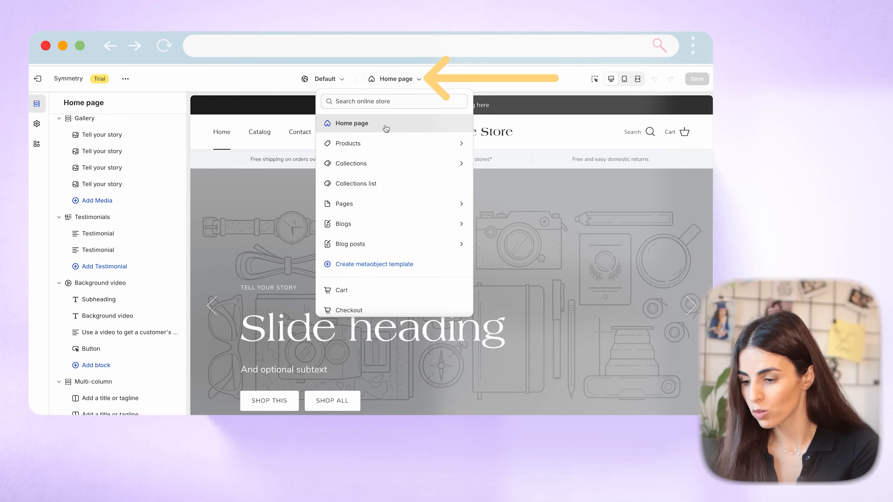
left_click(380, 146)
left_click(374, 147)
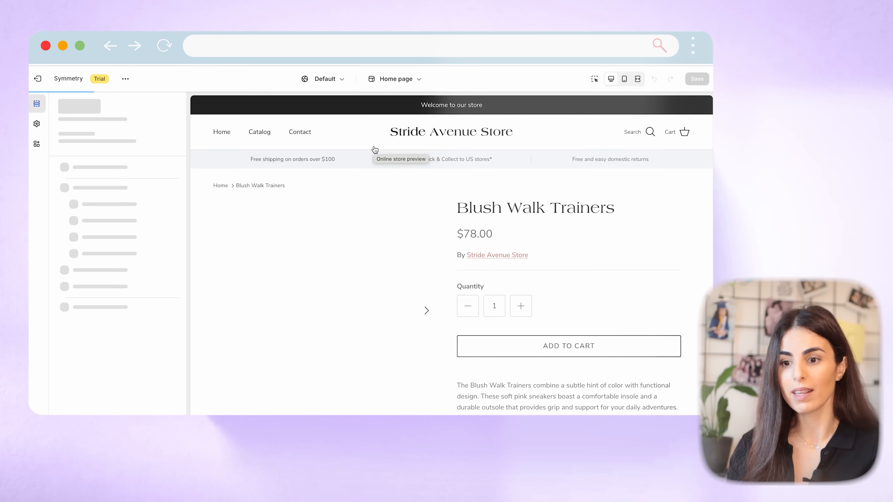
scroll(369, 260, "down", 4)
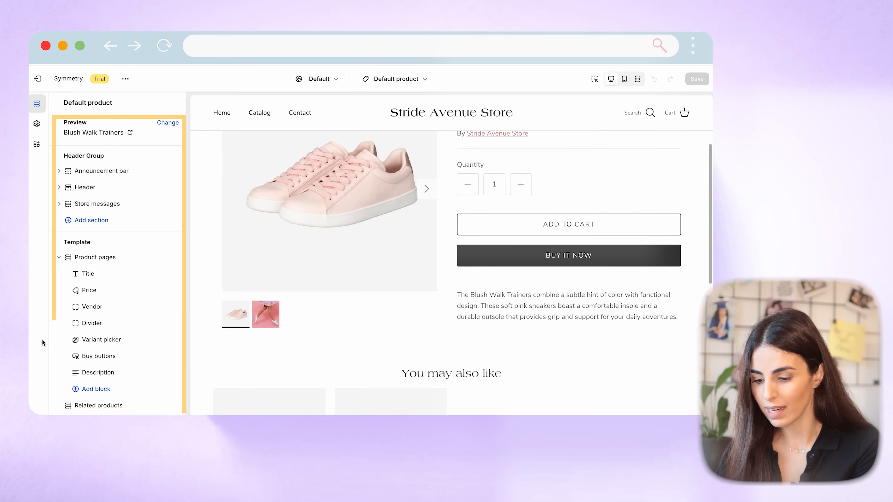
scroll(147, 343, "down", 3)
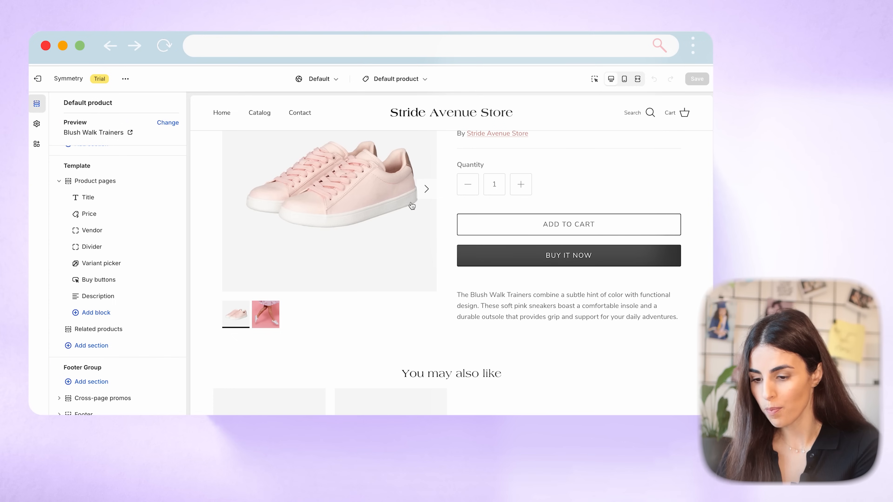
scroll(152, 261, "up", 3)
scroll(131, 350, "down", 2)
scroll(131, 353, "down", 2)
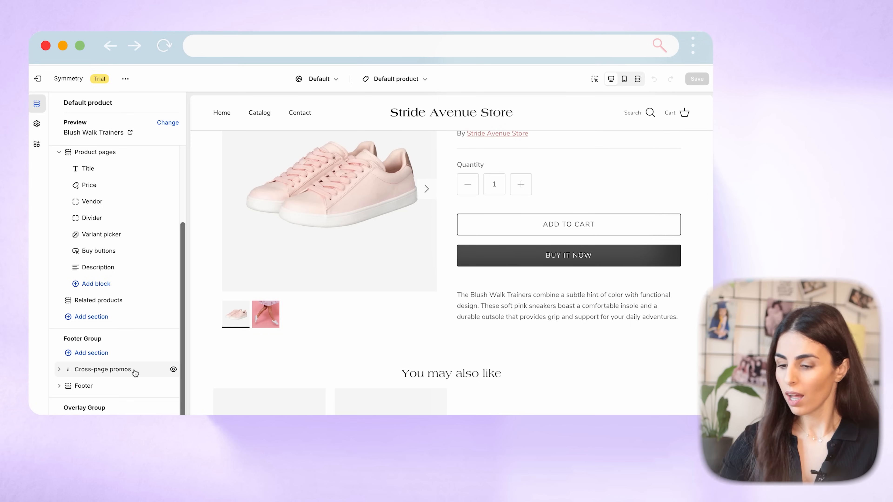
scroll(112, 216, "up", 1)
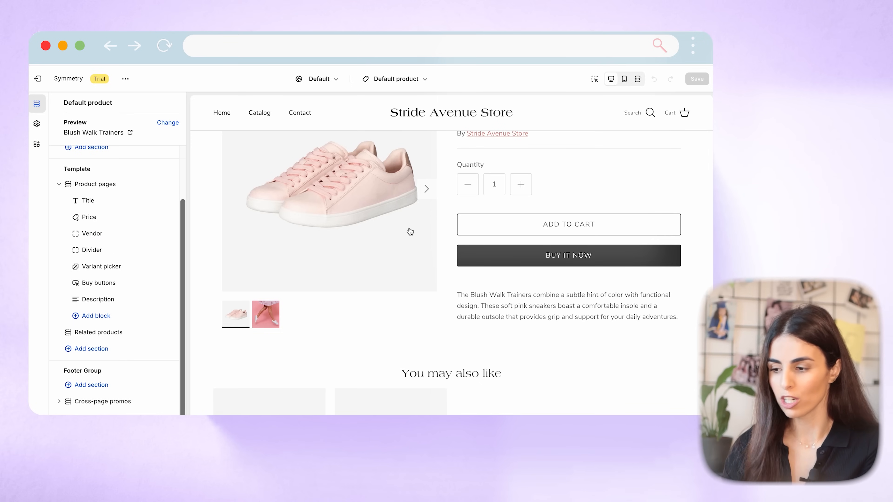
- Return to the home page template and preview it in mobile, full-width and desktop views
left_click(391, 79)
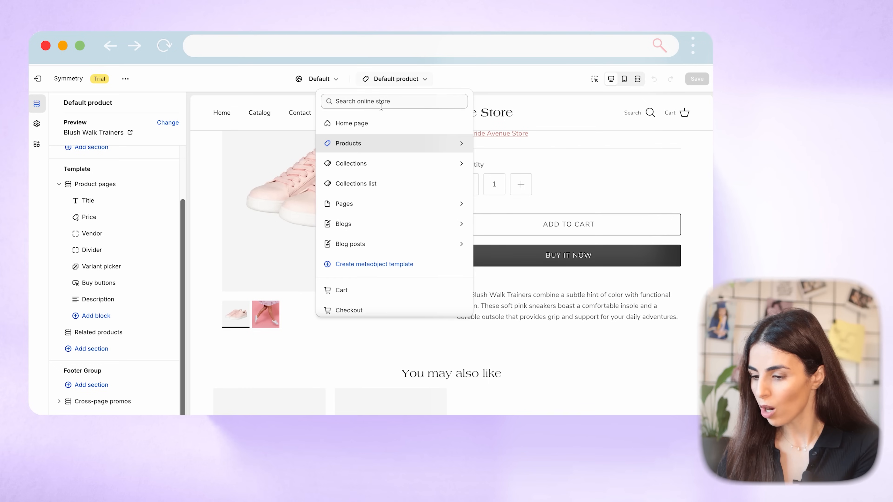
left_click(371, 123)
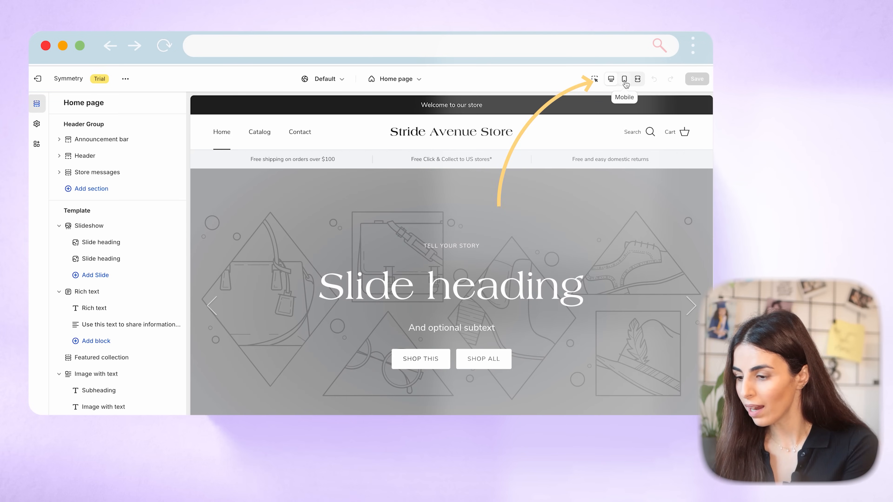
left_click(625, 79)
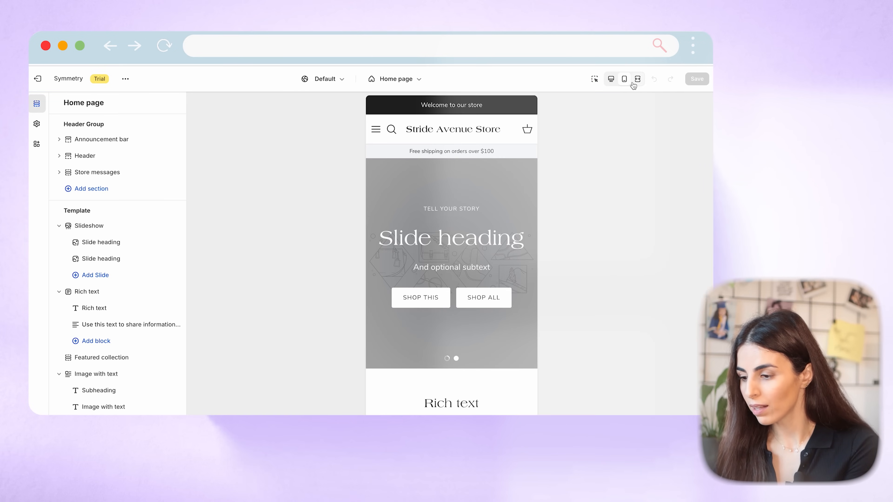
left_click(637, 80)
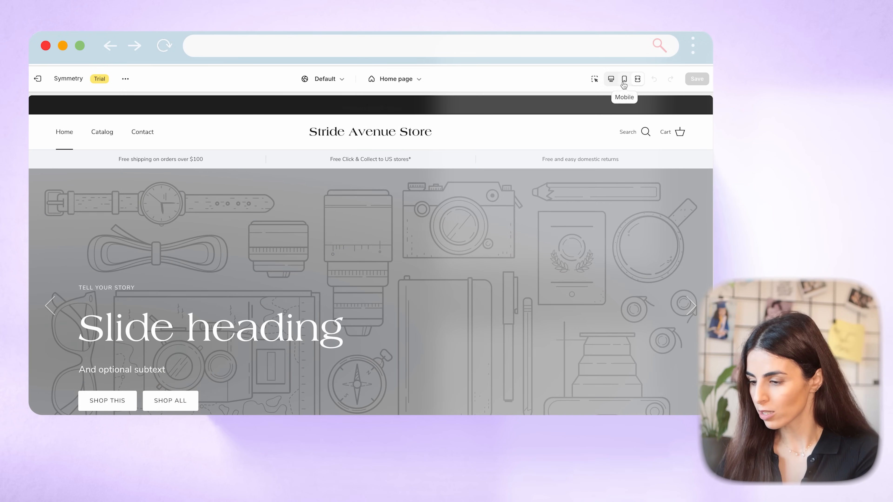
left_click(614, 83)
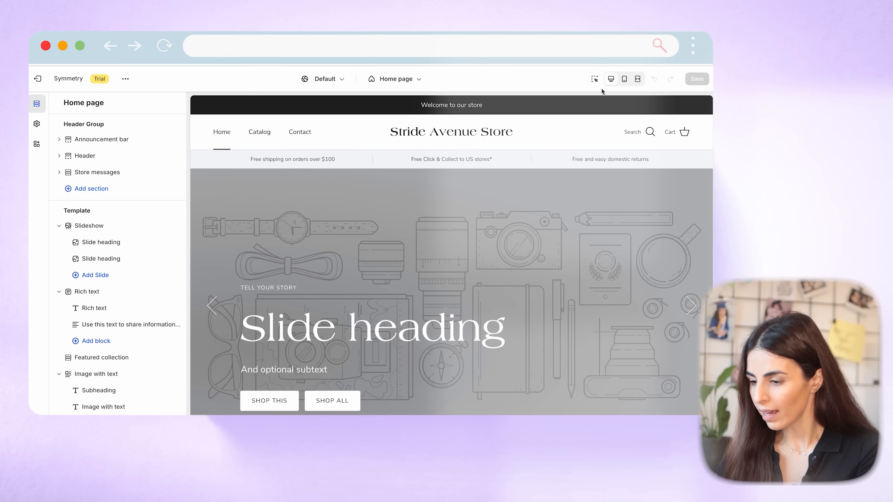
- Toggle the preview inspector and open the Header section's settings from the store name in the preview
left_click(597, 84)
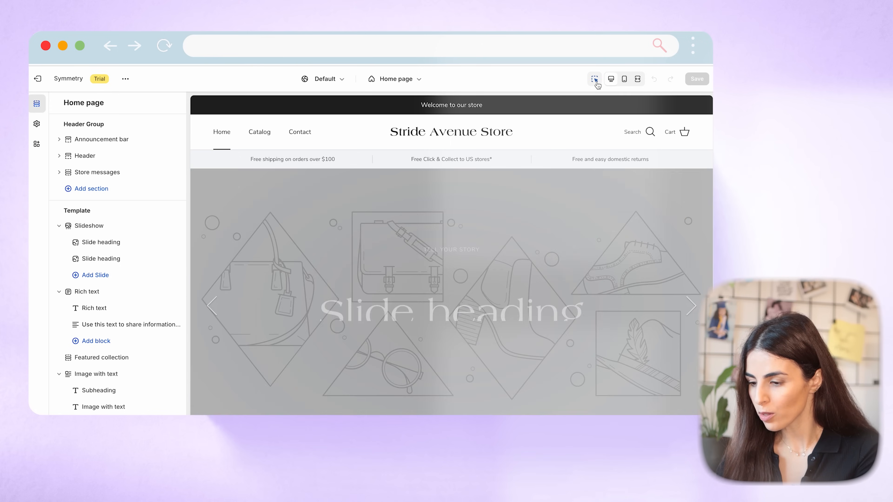
left_click(480, 134)
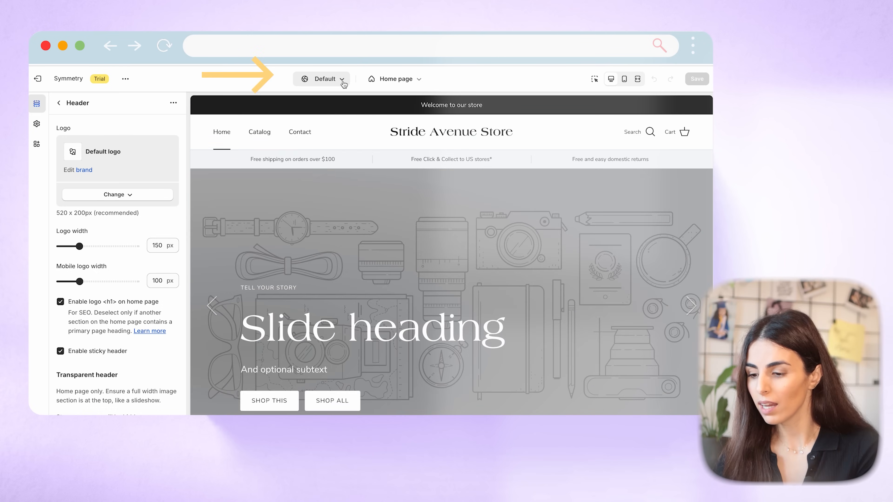
- Check the list of markets, and examine the Layout and Colors groups in the theme settings
left_click(342, 80)
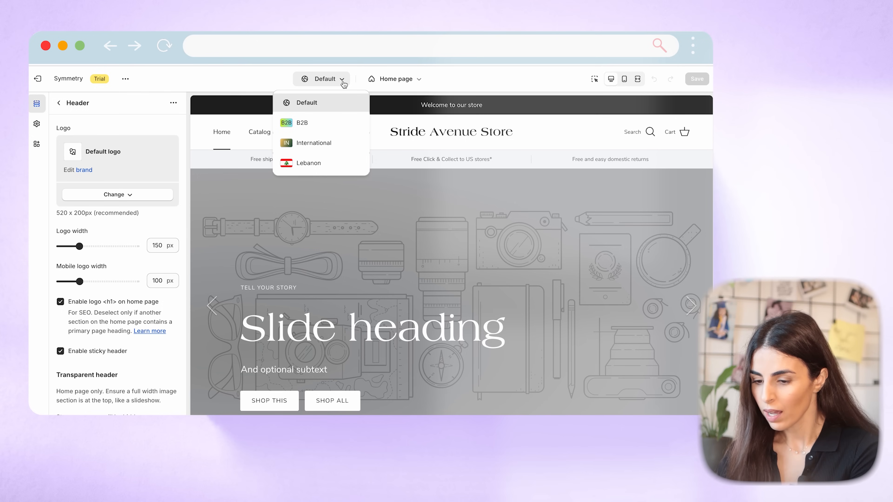
left_click(63, 105)
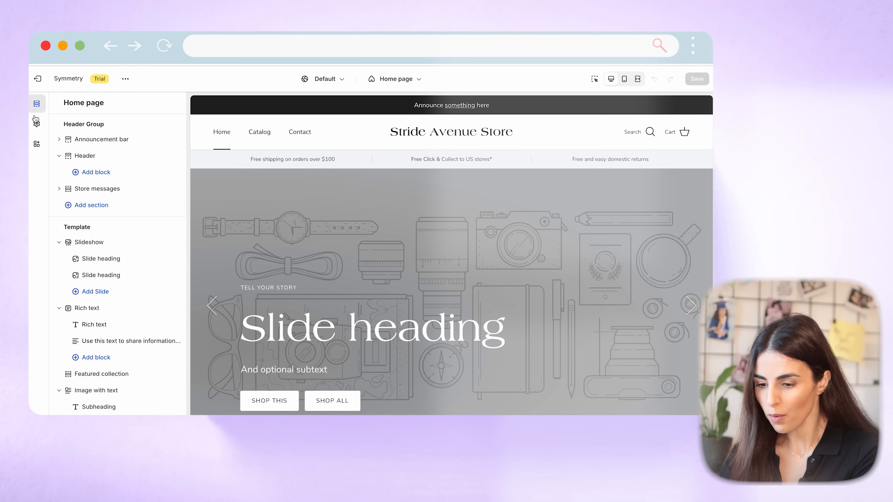
left_click(37, 126)
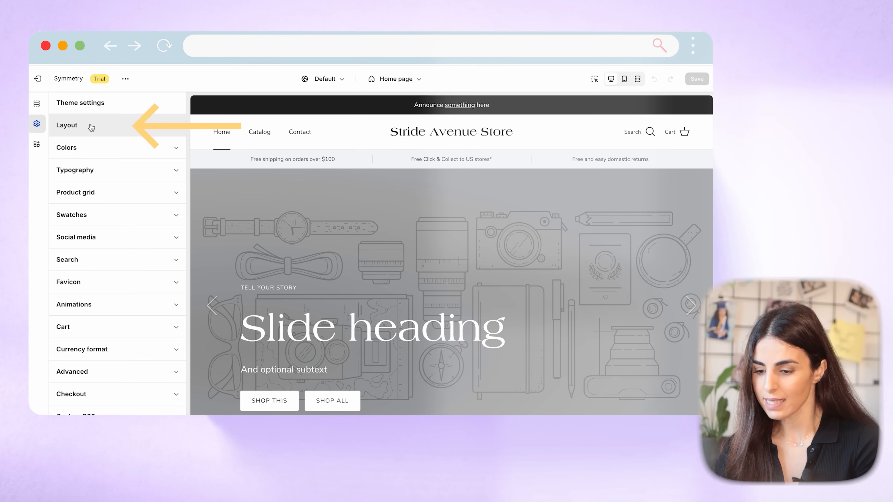
left_click(91, 128)
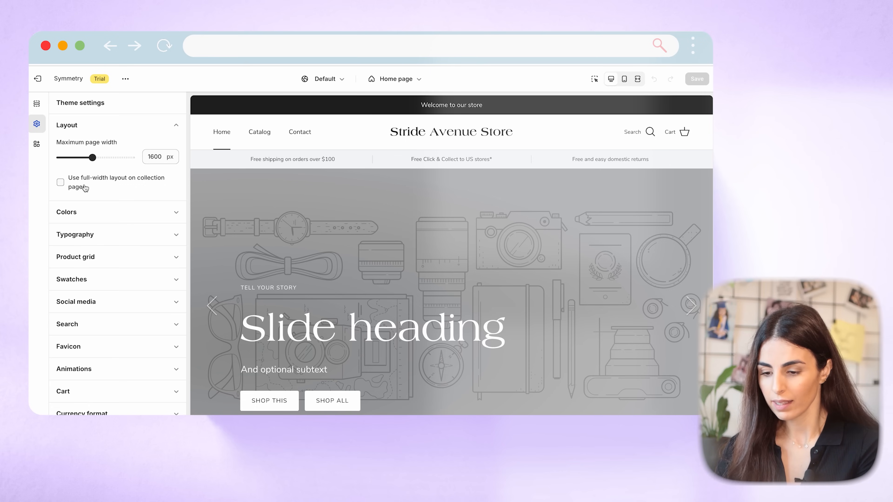
left_click(176, 125)
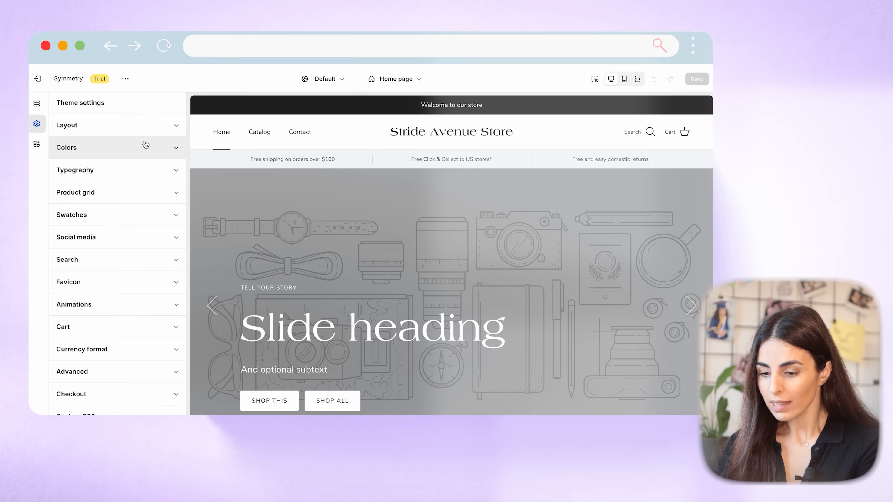
left_click(142, 150)
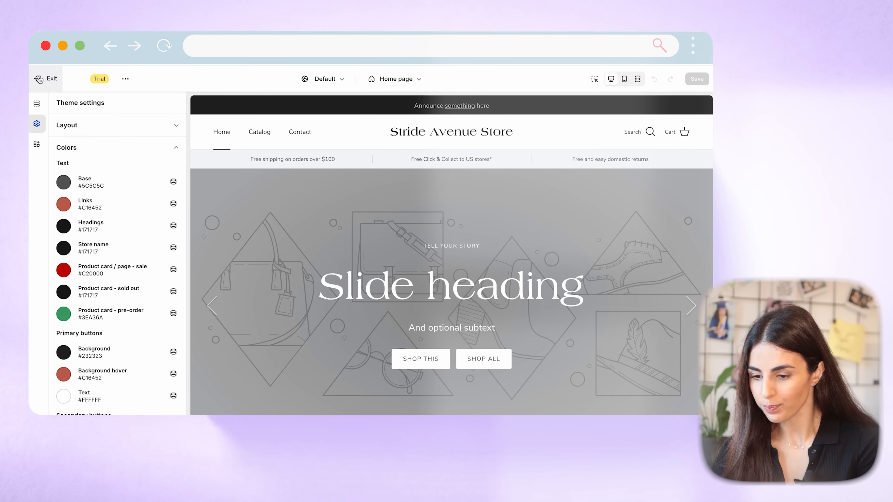
- Exit the theme editor and open the Brand page in the store settings
left_click(40, 79)
left_click(59, 406)
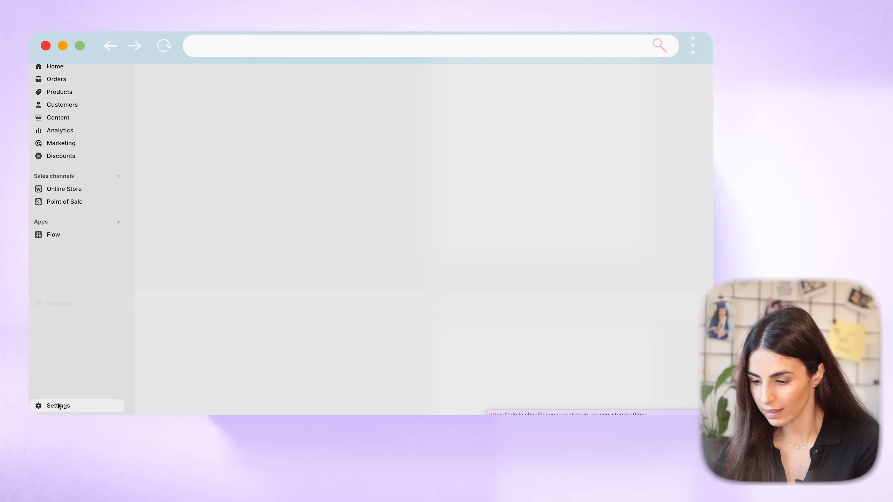
scroll(261, 325, "down", 3)
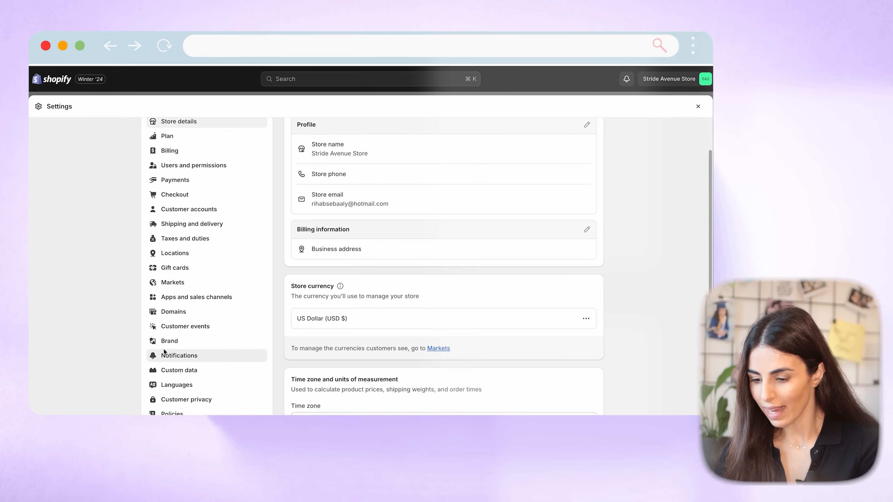
left_click(176, 345)
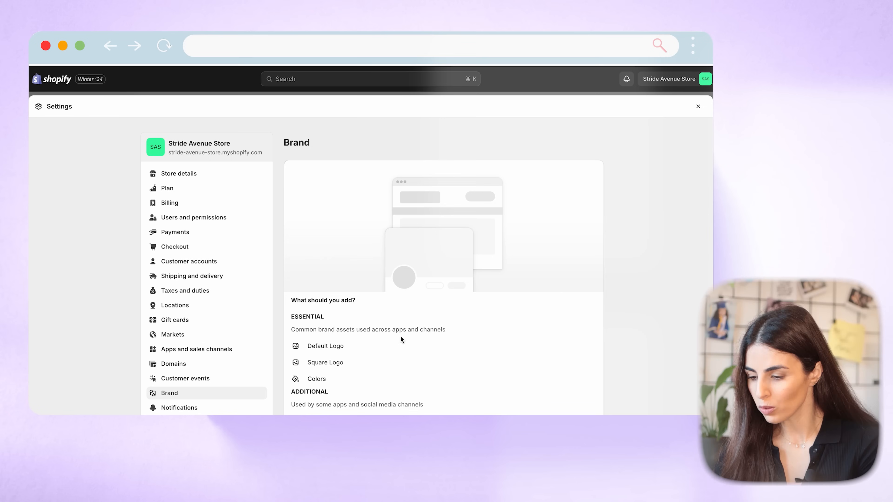
- Add the "logo" WEBP image from the store library as the brand's default logo and review the resulting logo previews
scroll(455, 303, "down", 8)
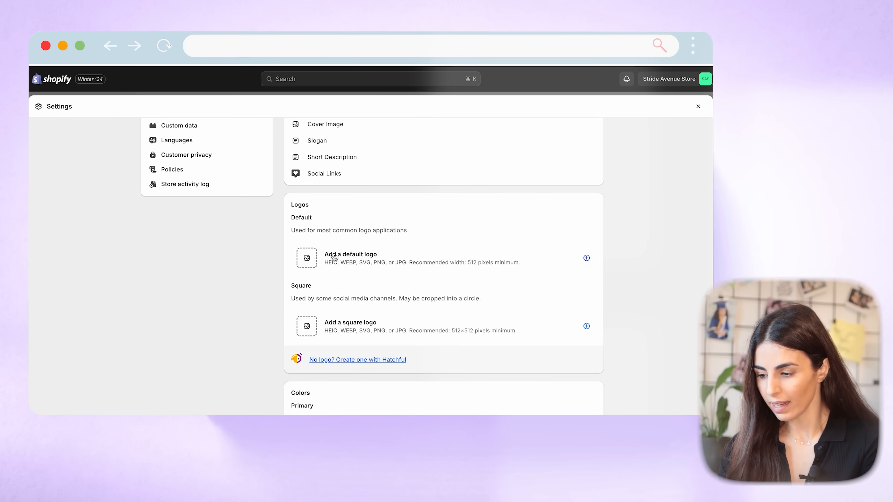
left_click(312, 259)
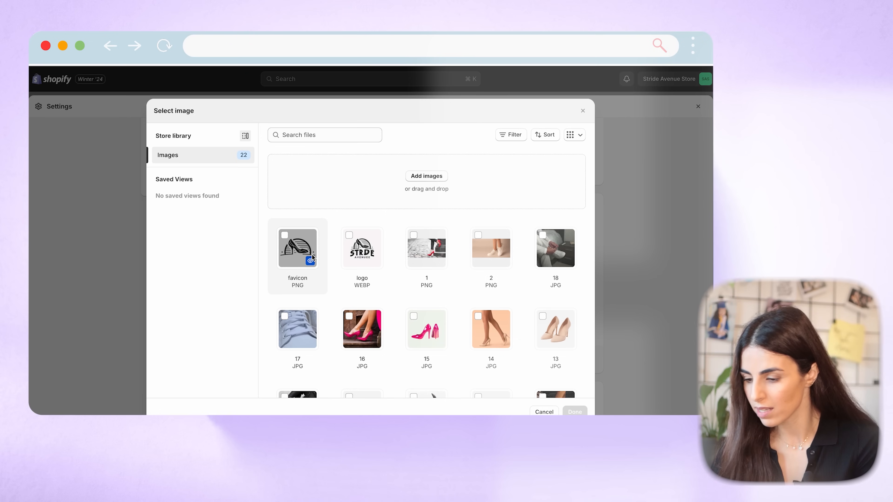
left_click(359, 267)
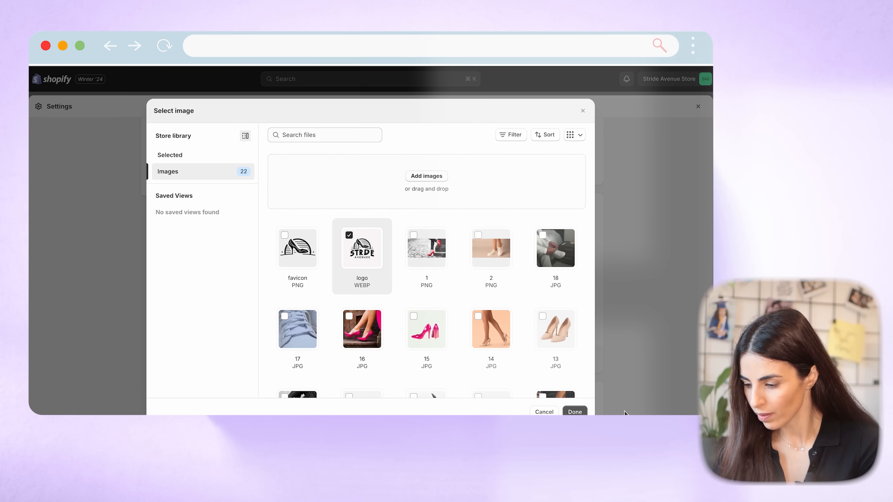
left_click(575, 412)
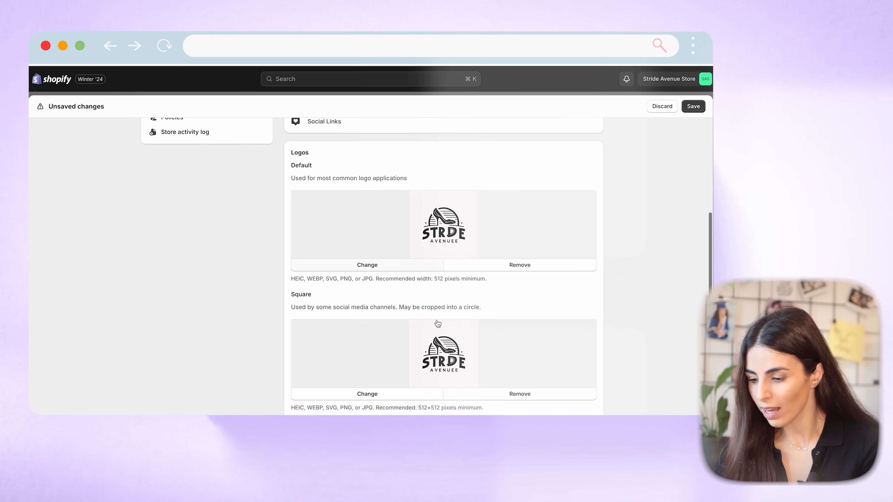
scroll(437, 322, "up", 1)
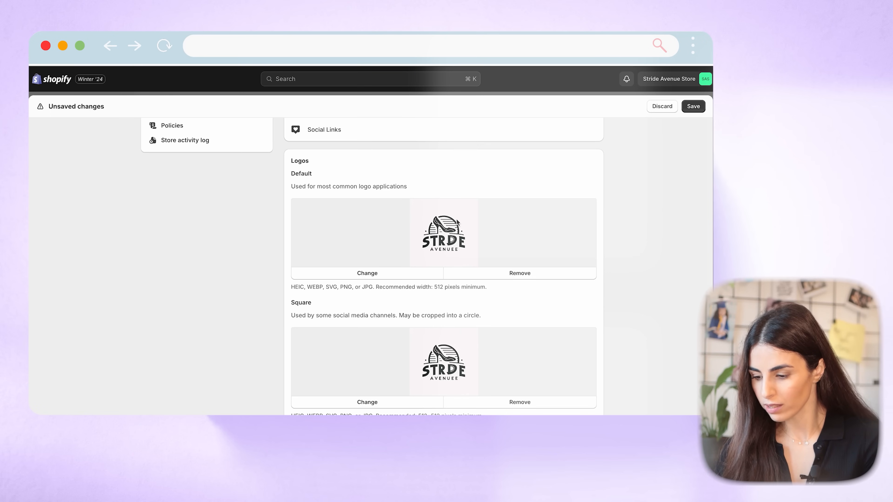
scroll(384, 336, "down", 3)
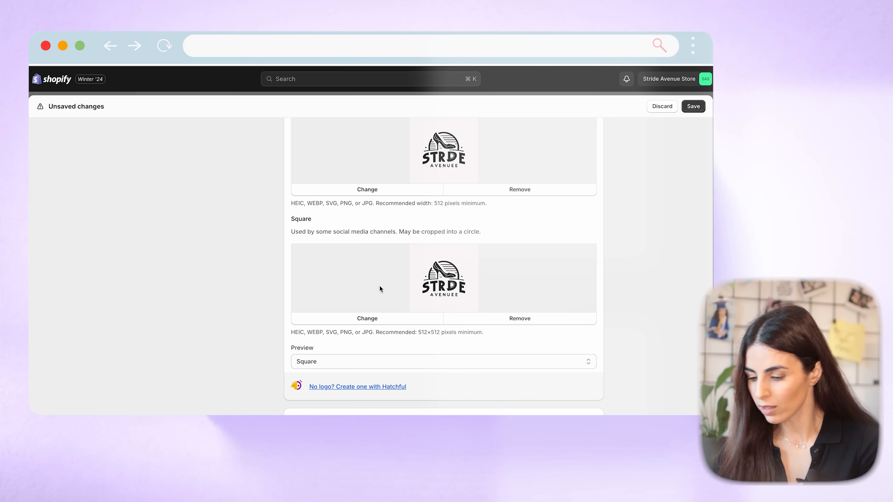
- Set the brand's primary color to black, #000000, and check its contrasting color
scroll(380, 287, "down", 7)
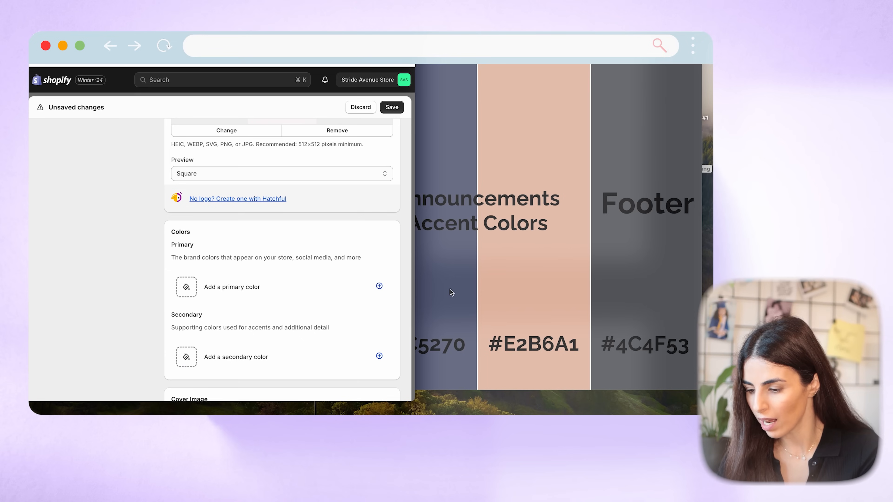
left_click(380, 286)
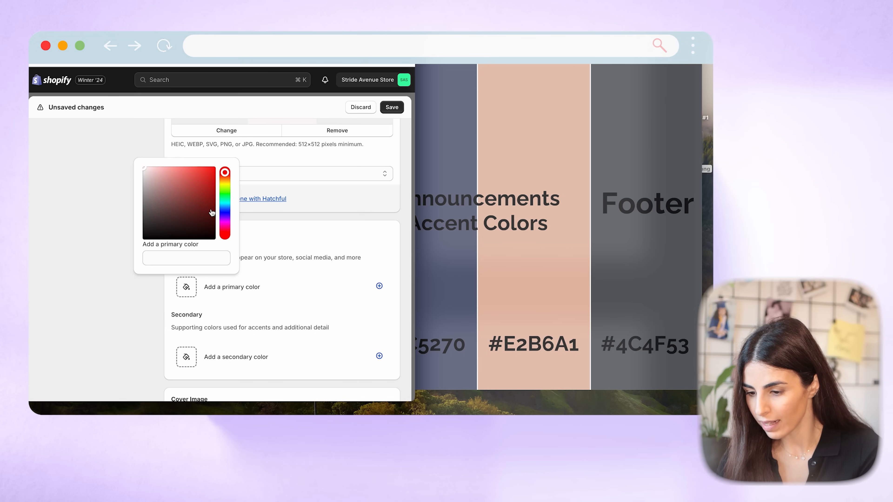
left_click_drag(185, 194, 135, 248)
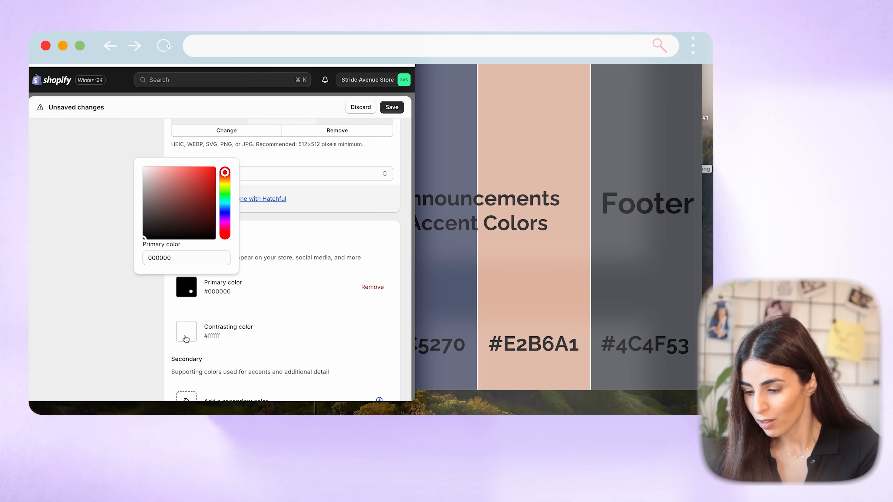
left_click(258, 348)
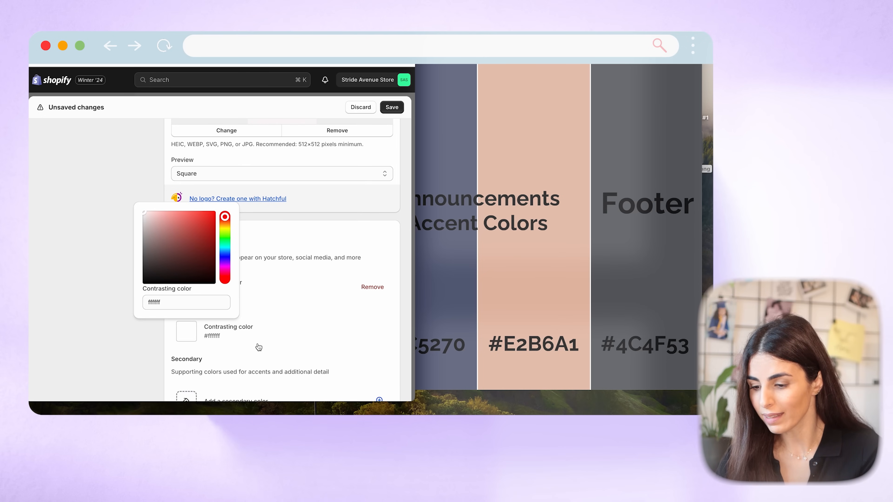
left_click(120, 337)
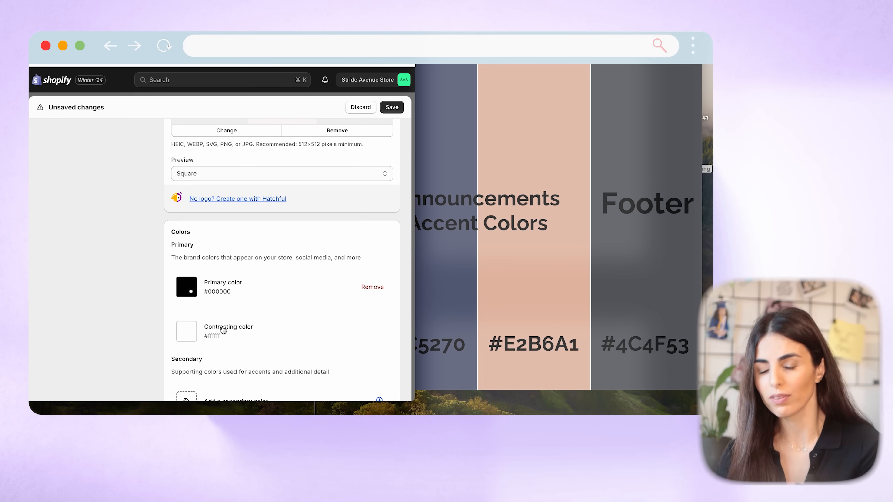
- Add #DEDDD7 from the color palette image as the brand's first secondary color
scroll(224, 340, "down", 3)
scroll(224, 341, "down", 1)
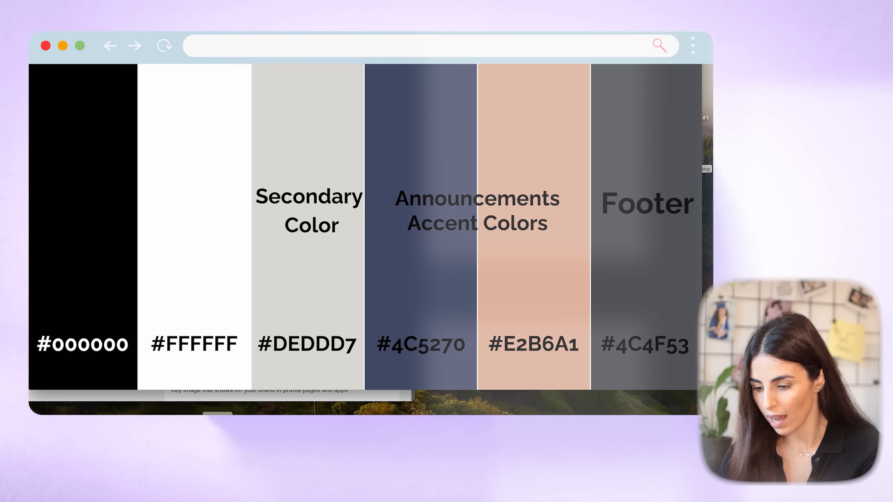
left_click(190, 337)
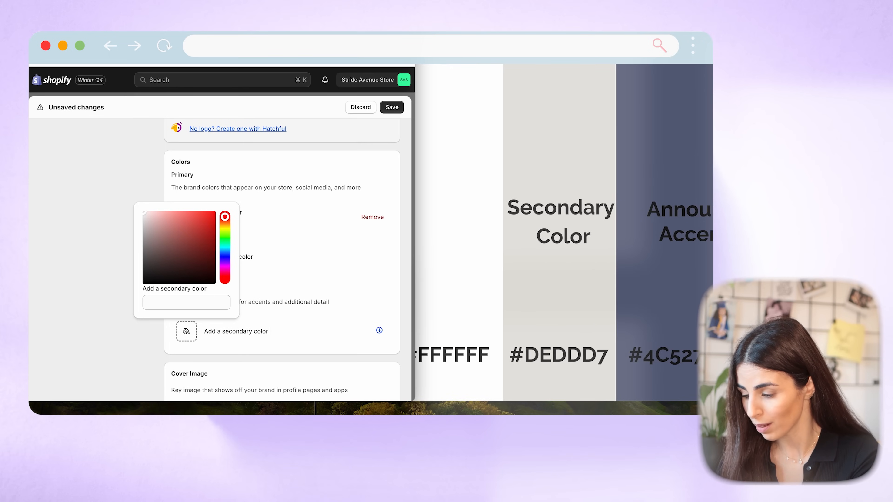
left_click(192, 305)
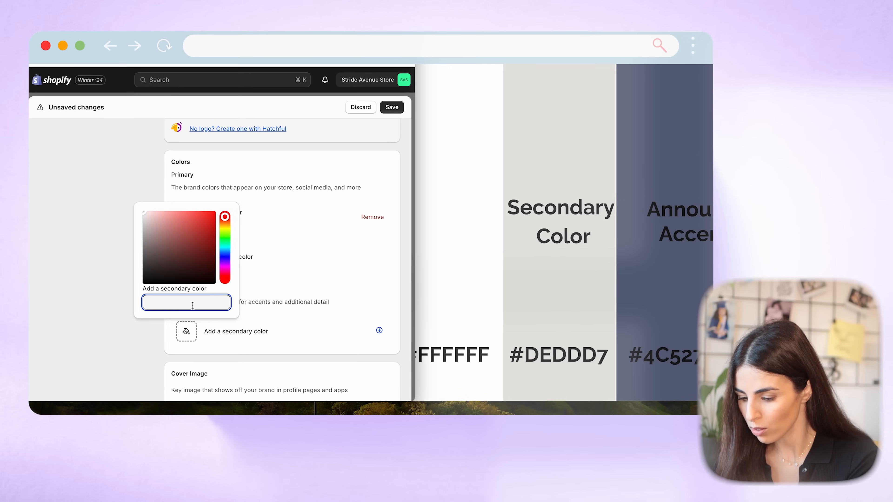
type("D")
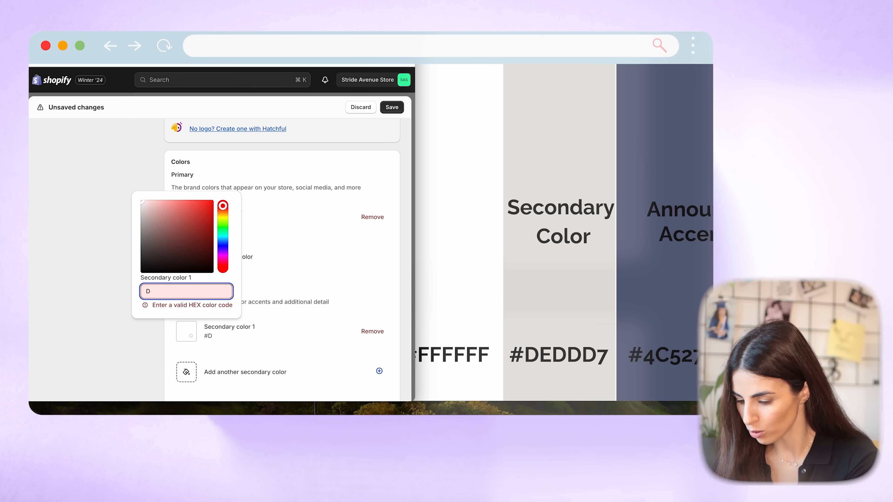
type("EDDD")
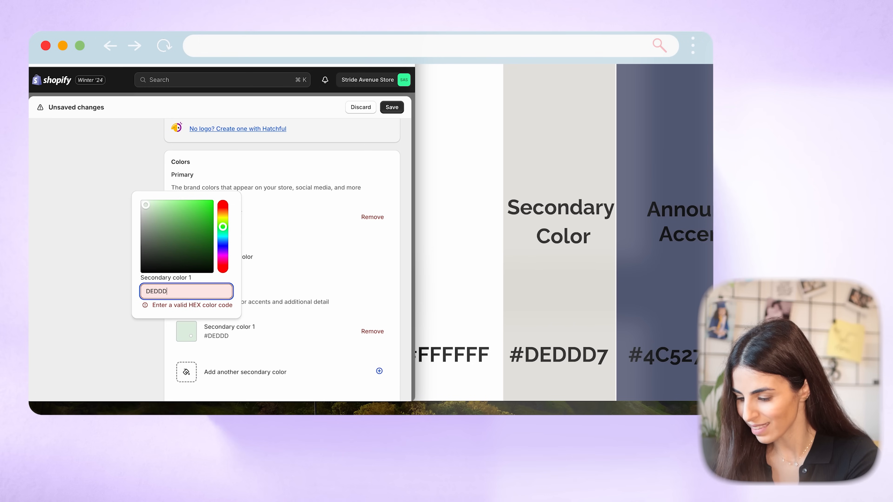
type("7")
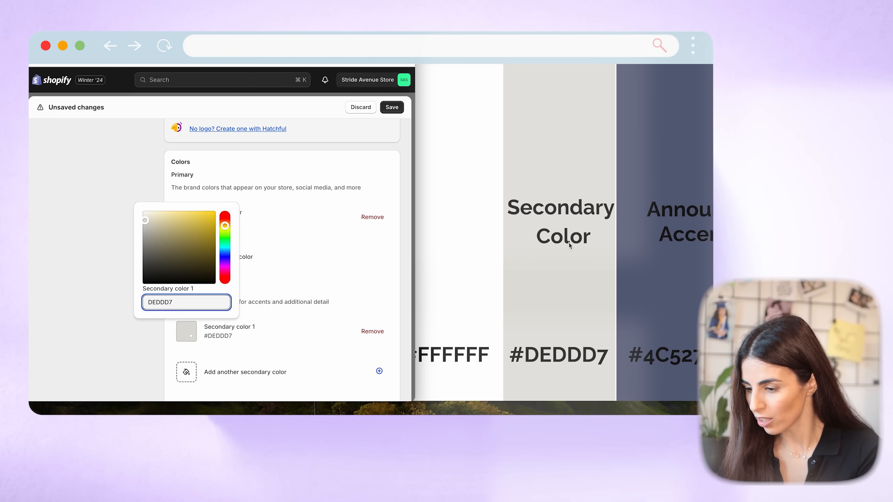
- Add #4C5270 as the brand's second secondary color
left_click(197, 375)
left_click(184, 346)
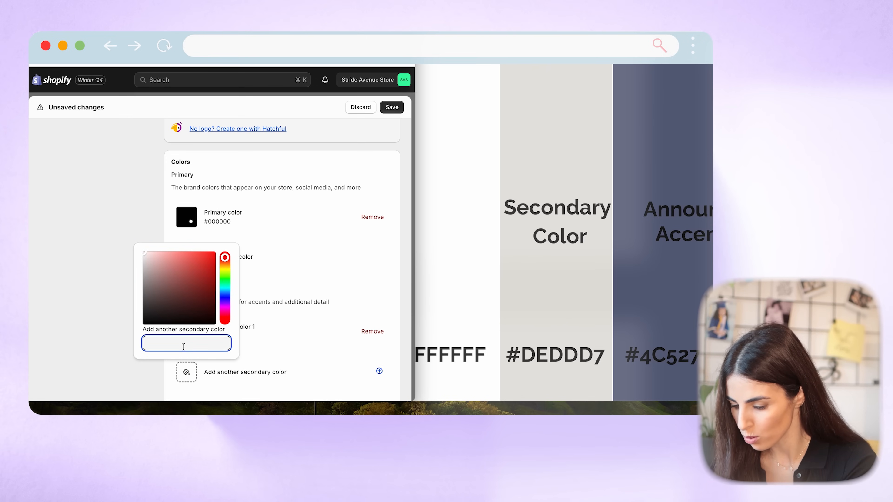
type("4C52")
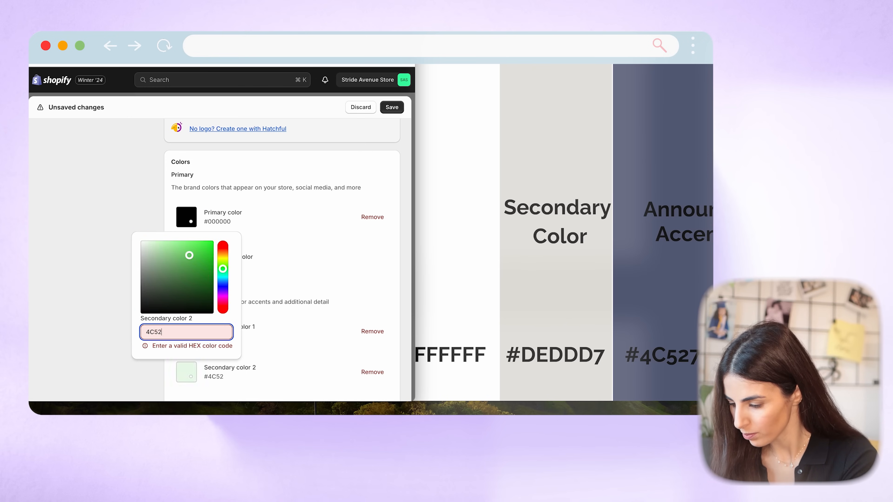
type("70")
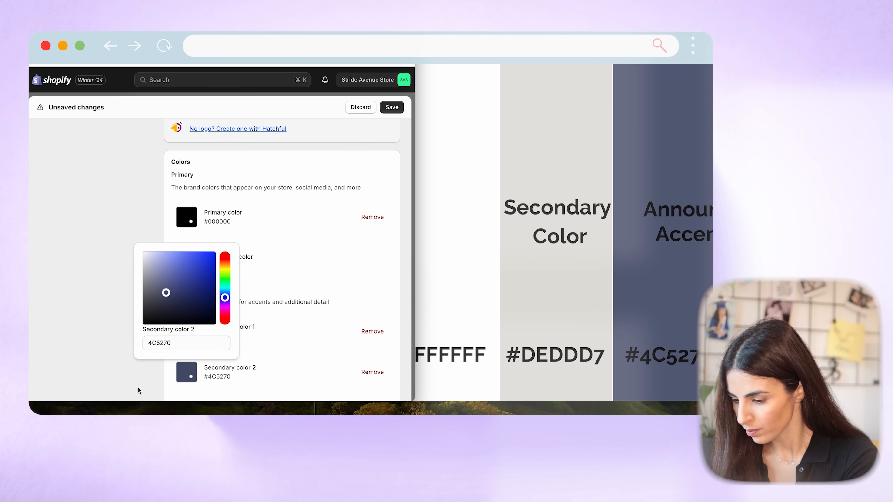
left_click(139, 391)
- Set the contrasting color for the secondary brand colors to #E2B6A1
scroll(231, 341, "down", 5)
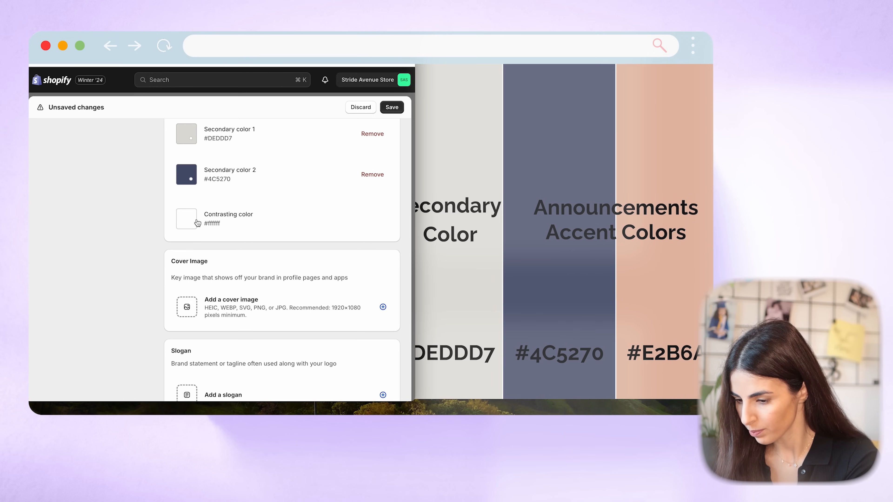
left_click(197, 223)
left_click(185, 330)
left_click(123, 329)
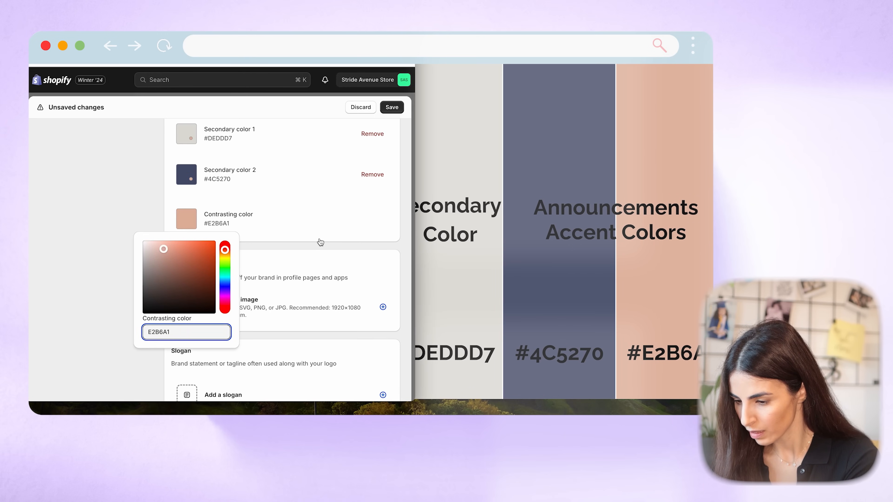
left_click(321, 243)
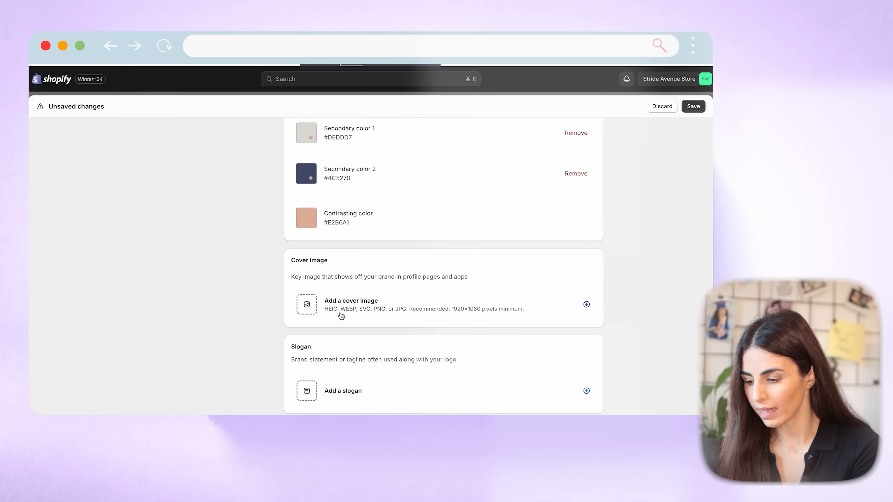
- Add the slogan "Step Into Your Moment" to the brand settings, copying the tagline from the brand notes document
scroll(345, 352, "down", 2)
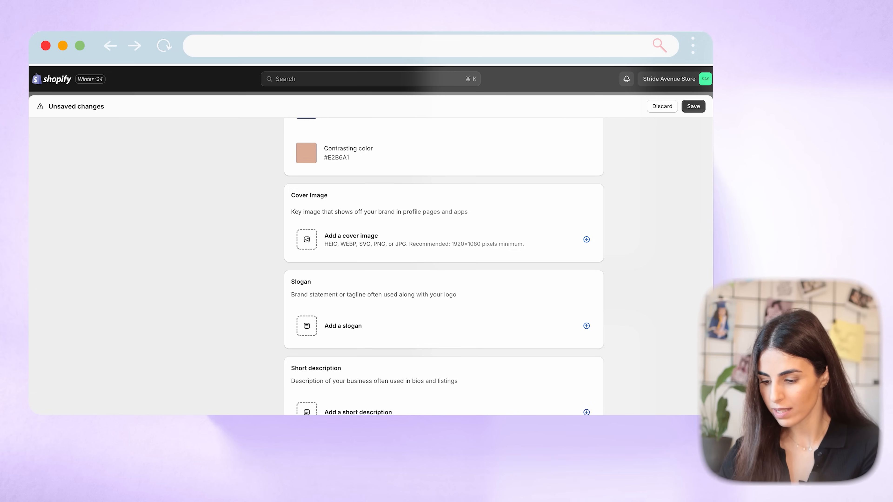
scroll(329, 396, "down", 3)
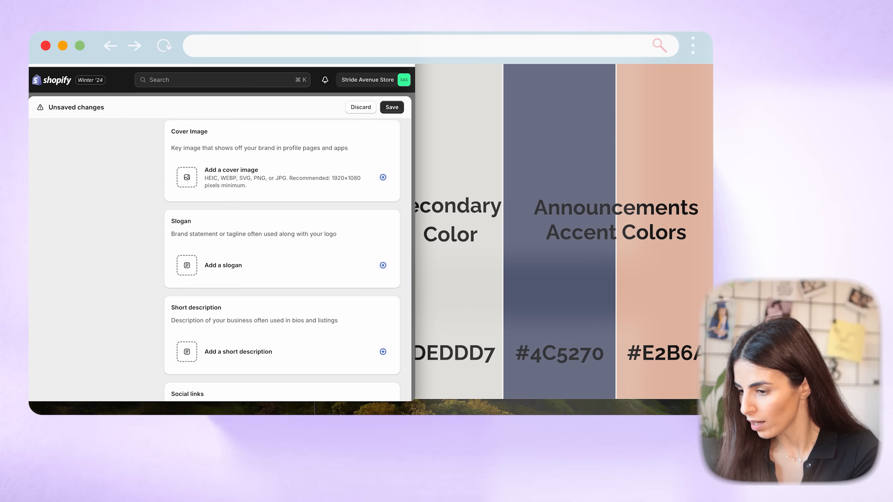
left_click_drag(481, 51, 480, 233)
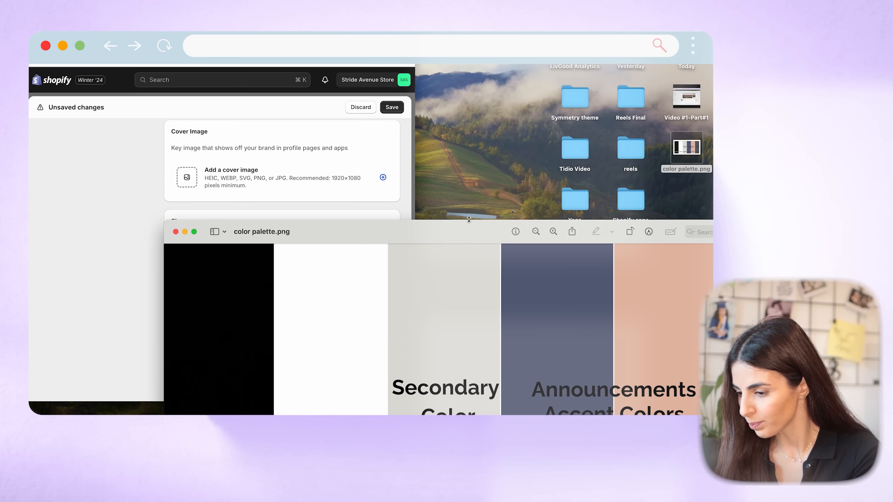
key("super+Tab")
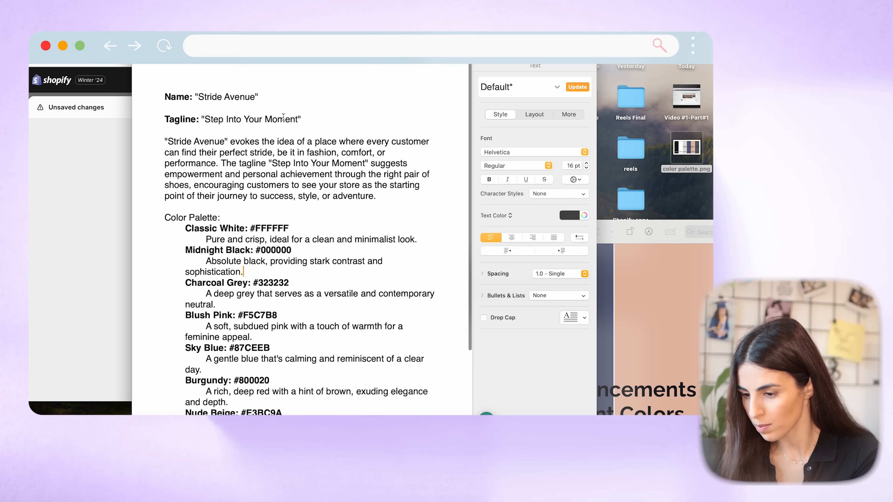
left_click_drag(298, 118, 206, 118)
key("super+c")
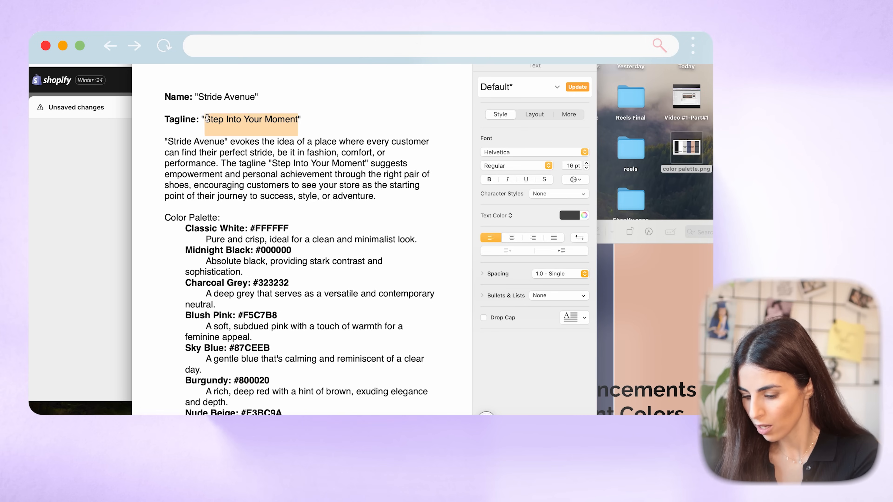
left_click(42, 209)
left_click(188, 271)
key("super+v")
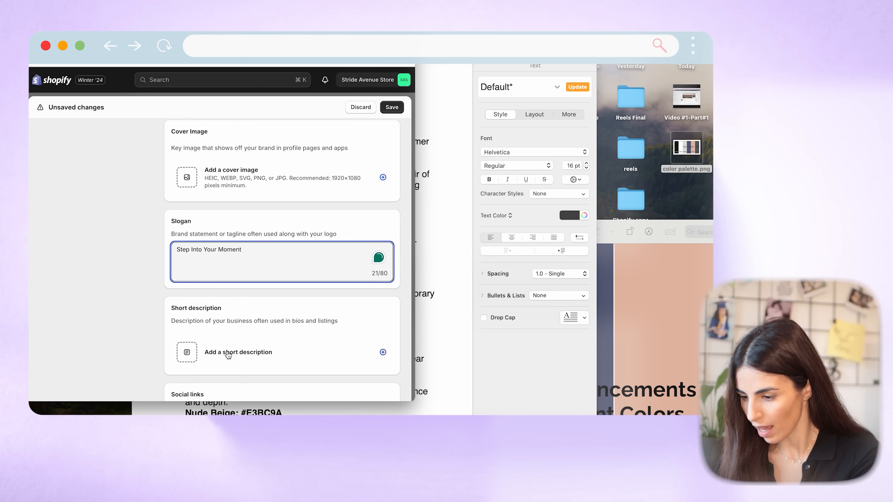
- Fill the brand's short description with the notes paragraph starting "Stride Avenue" evokes the idea of a place, and enlarge the browser window
left_click(447, 325)
left_click_drag(377, 195, 152, 144)
left_click(103, 215)
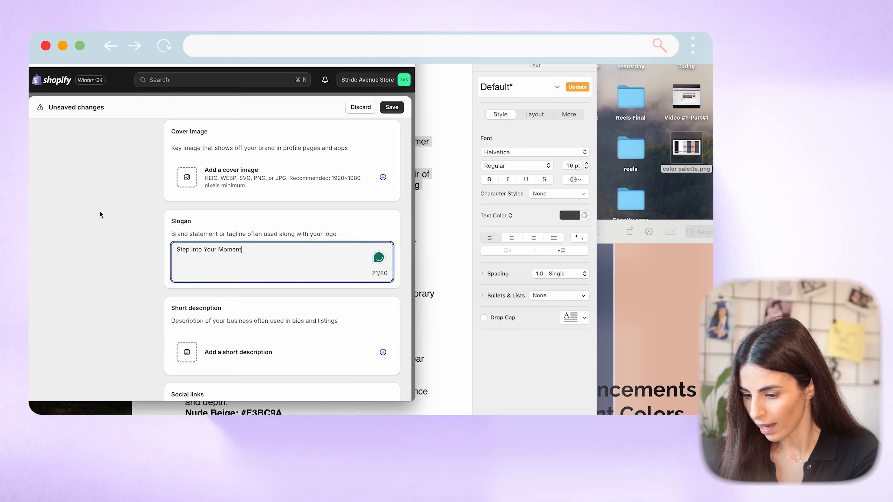
left_click(195, 337)
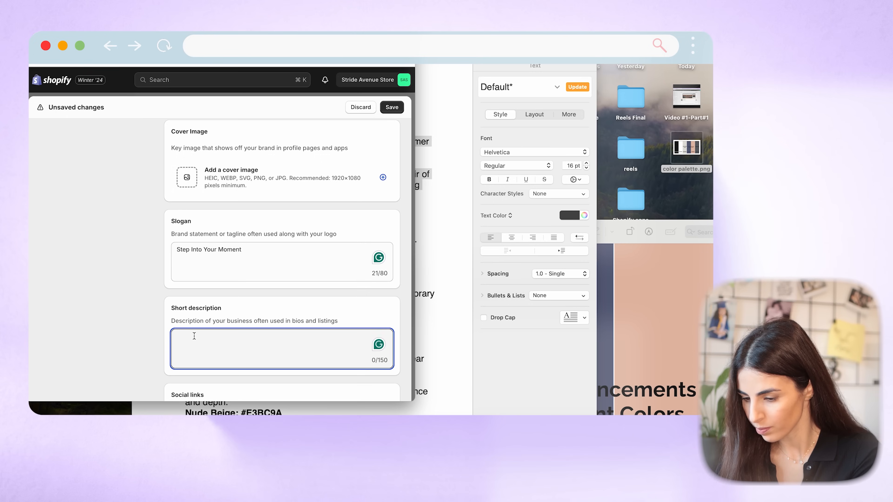
type("\"Stride Avenue\" evokes the idea of a place where every customer can find their perfect stride, be it in fashion, comfort, or performance. The tagline")
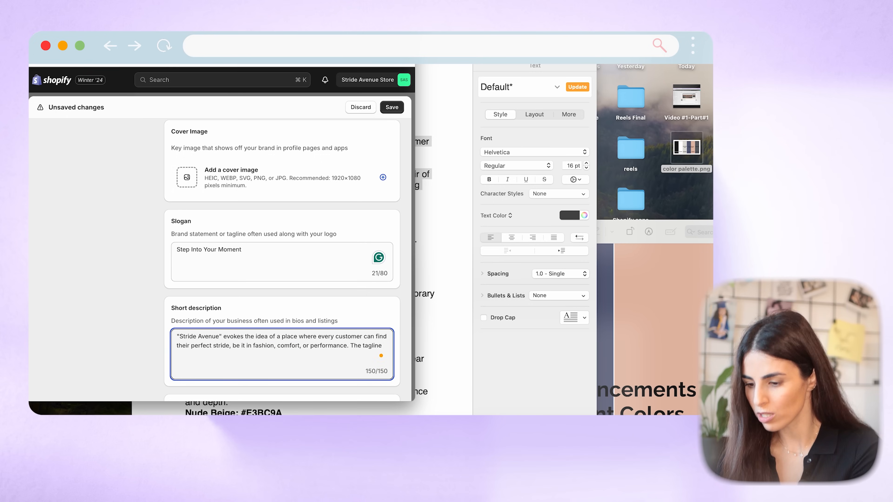
key("ctrl+super+f")
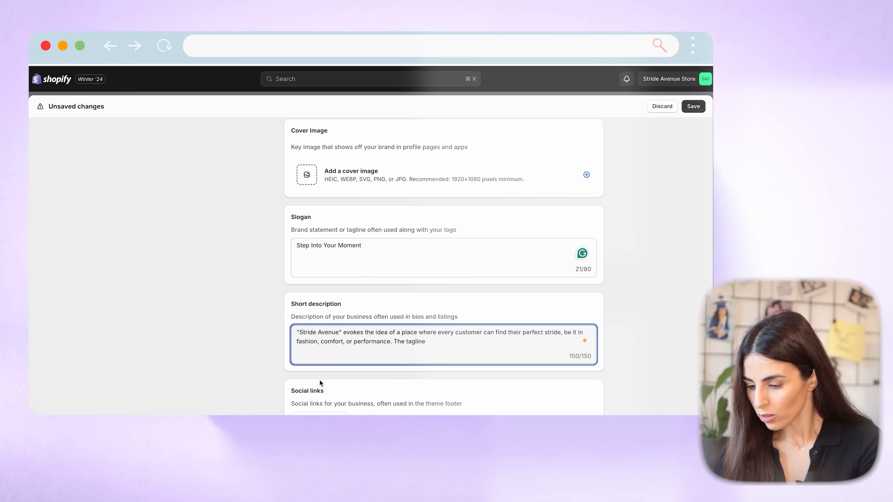
- Look through the available social link platforms and save the brand settings
left_click(319, 415)
scroll(318, 316, "down", 2)
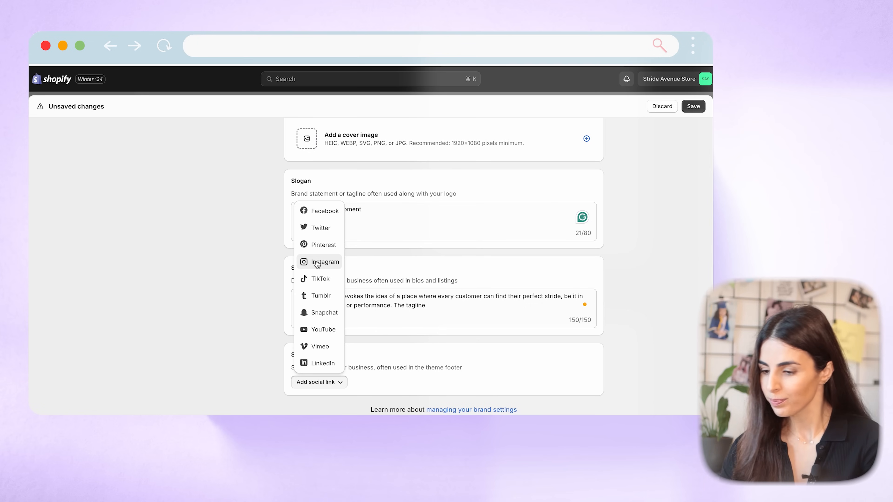
left_click(692, 112)
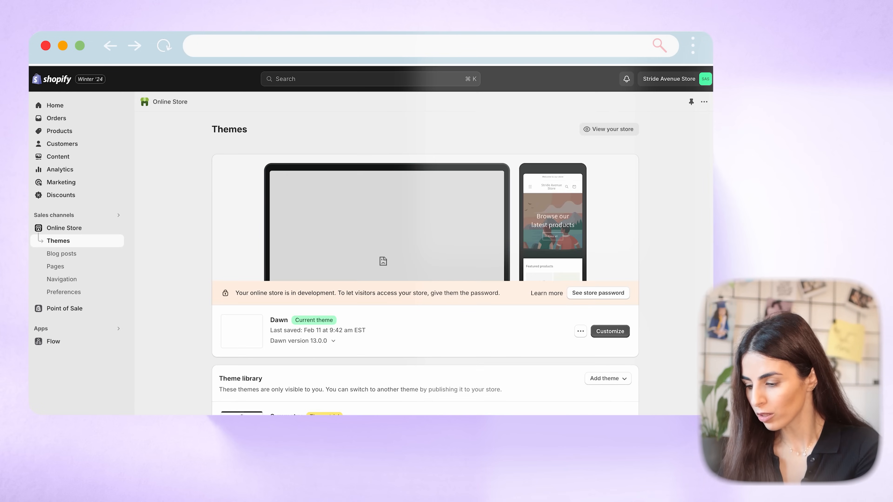
- Open the Symmetry theme for customizing and review the Colors section of its theme settings
left_click(610, 332)
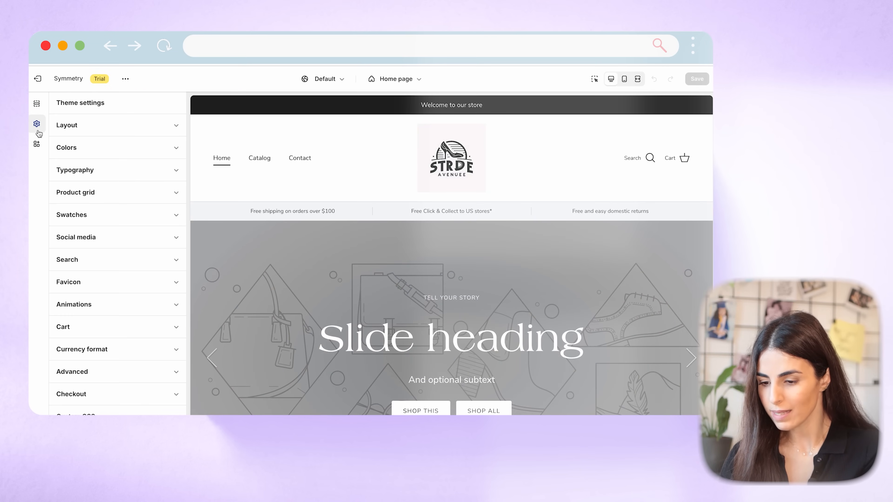
left_click(88, 154)
scroll(79, 198, "down", 5)
scroll(78, 197, "down", 12)
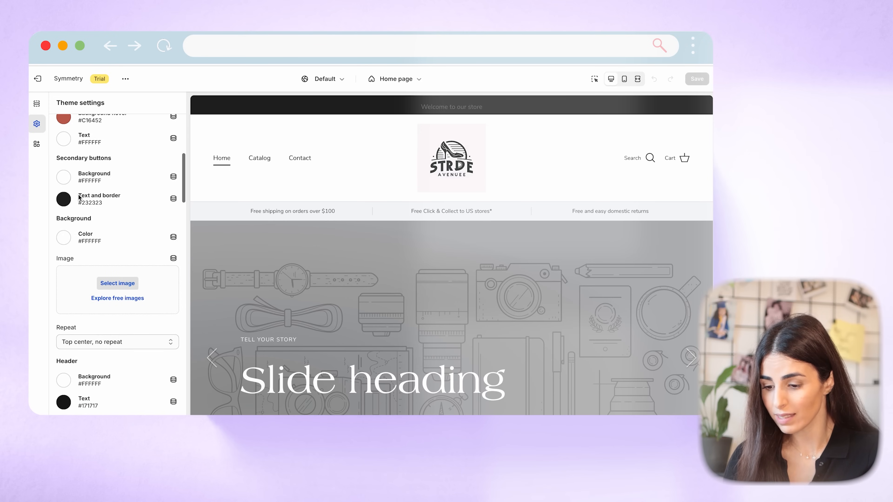
scroll(79, 198, "down", 7)
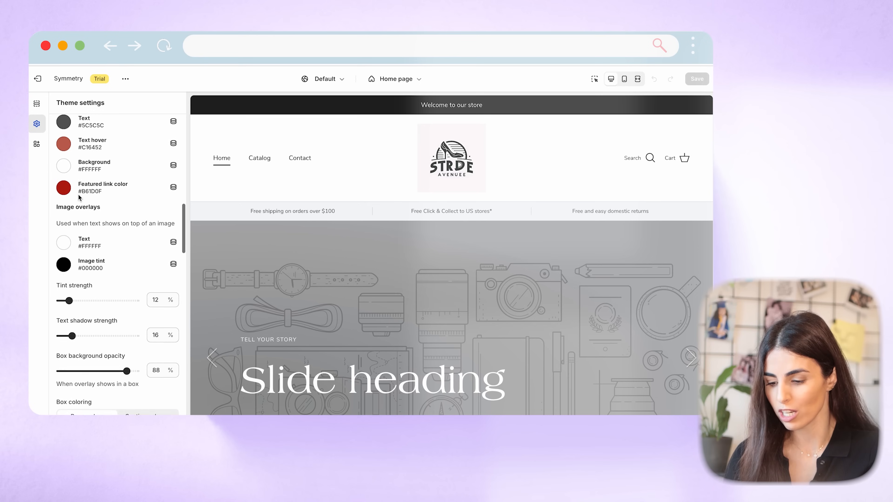
scroll(79, 198, "down", 4)
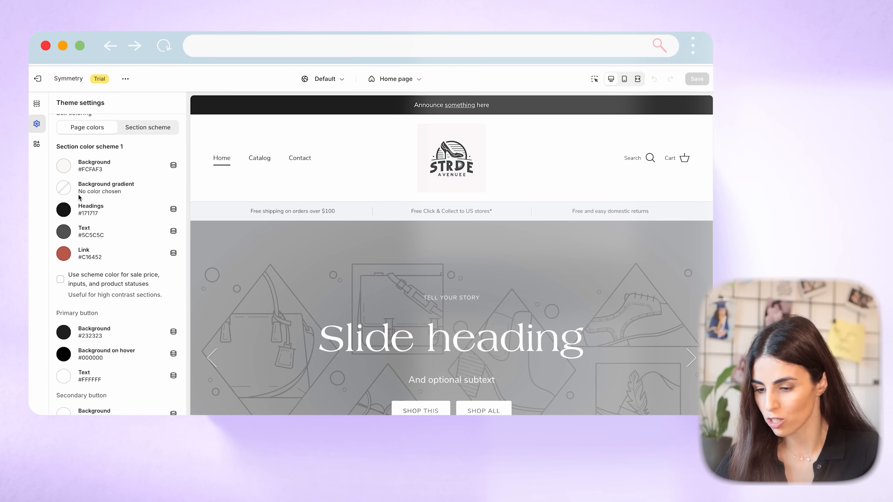
scroll(79, 197, "up", 15)
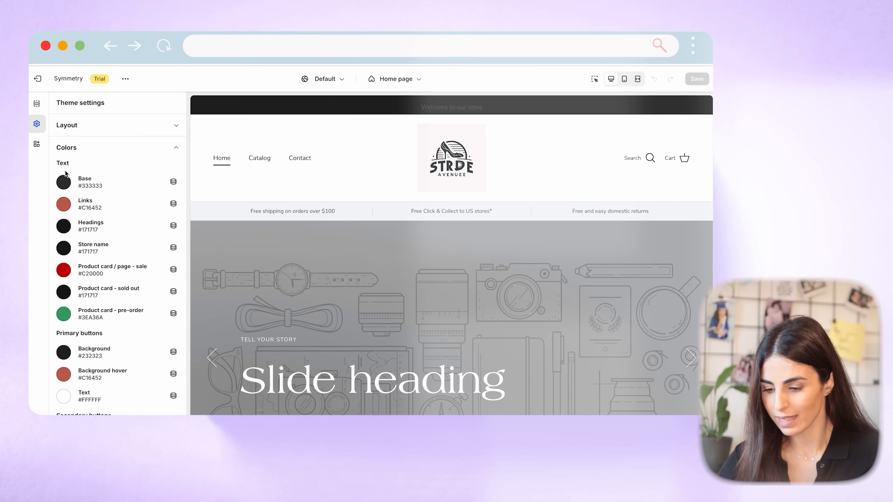
- Try connecting the base text color to the brand's Primary color 1
left_click(65, 184)
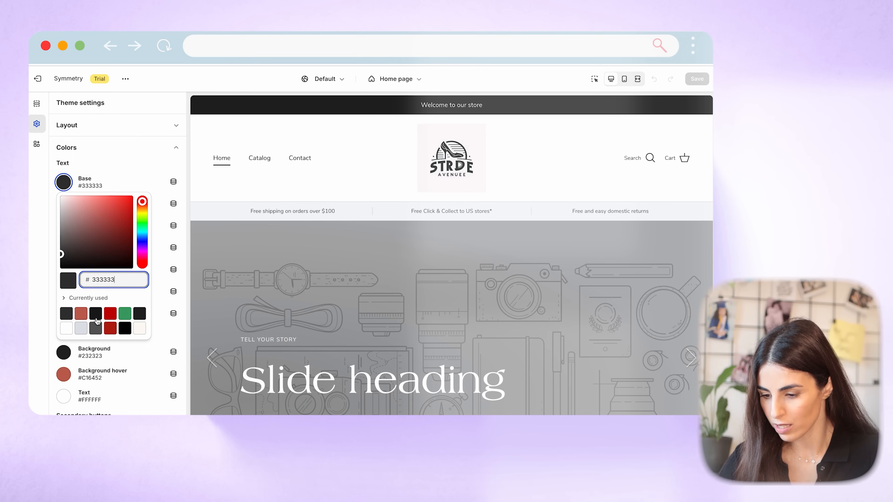
left_click(173, 182)
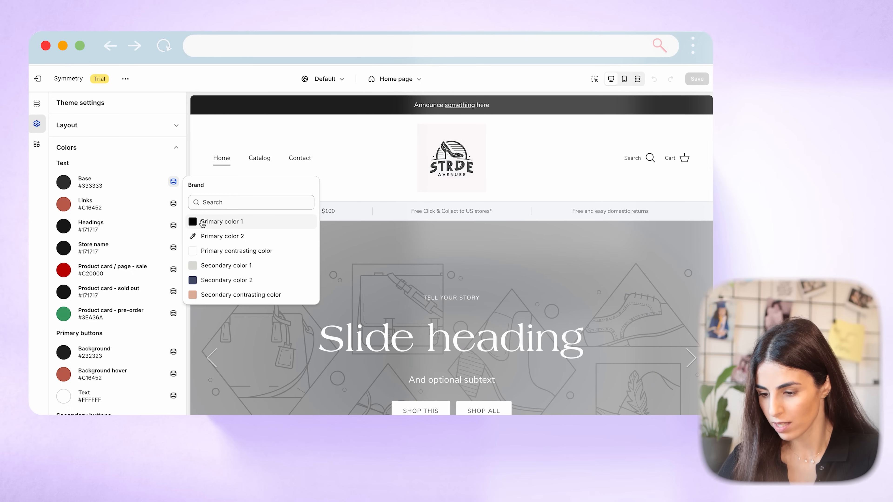
left_click(194, 223)
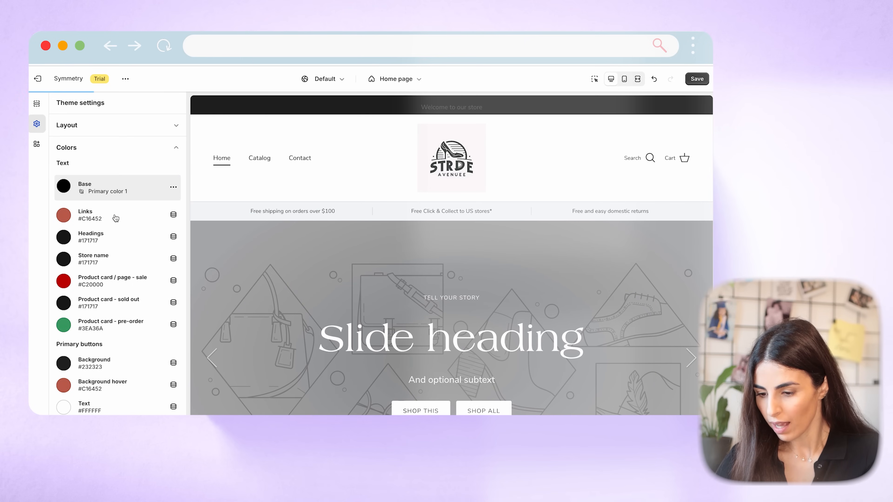
- Remove the brand color connection from the base text color
left_click(173, 188)
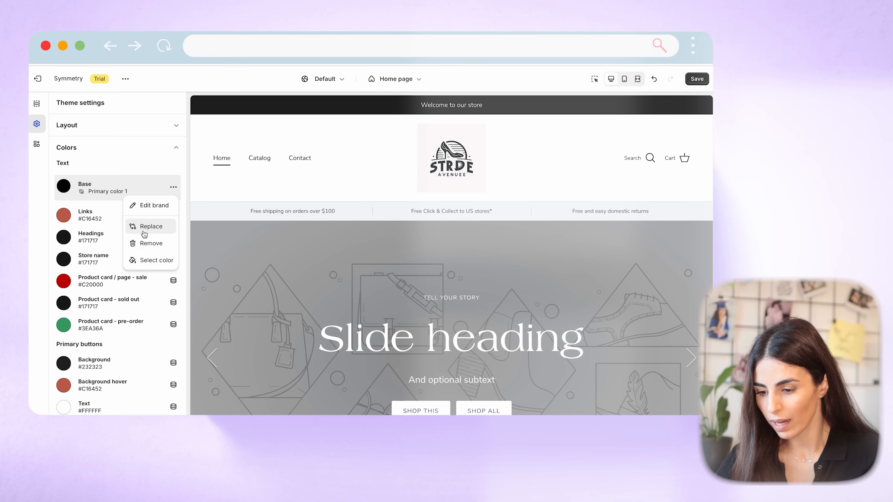
left_click(65, 187)
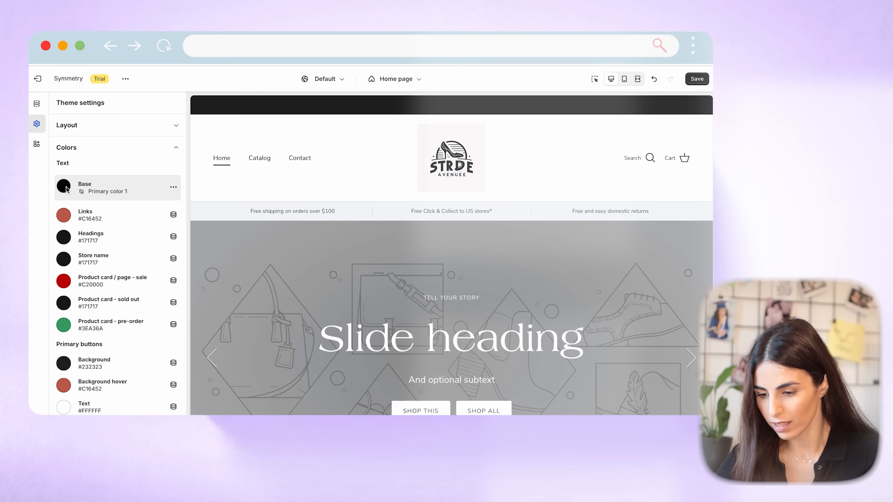
left_click(173, 187)
left_click(160, 246)
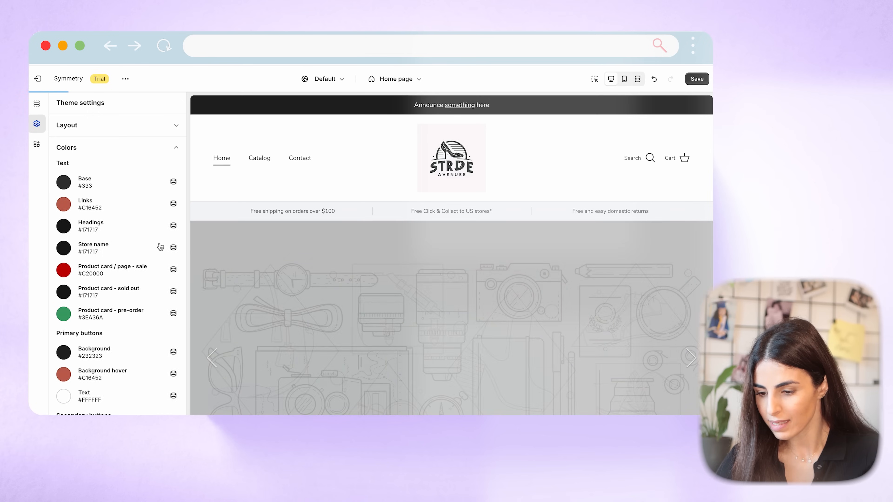
- Connect the base text color to Primary color 1 from the brand colors
left_click(64, 182)
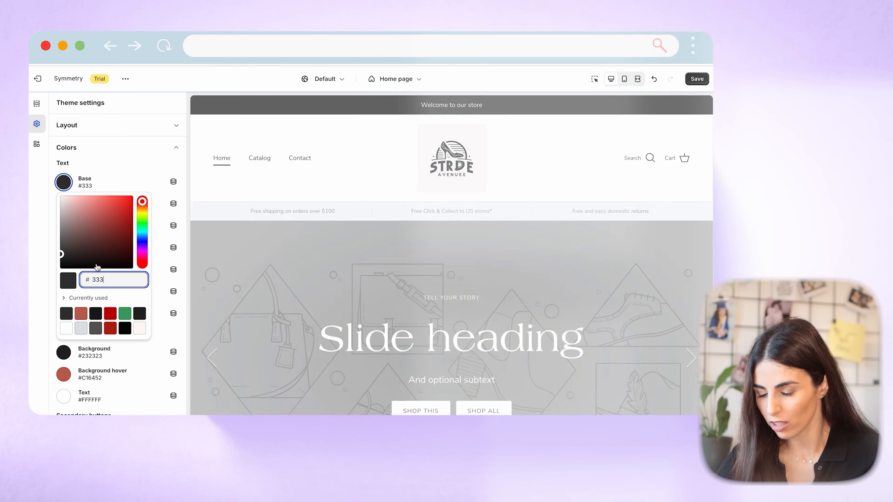
left_click(174, 182)
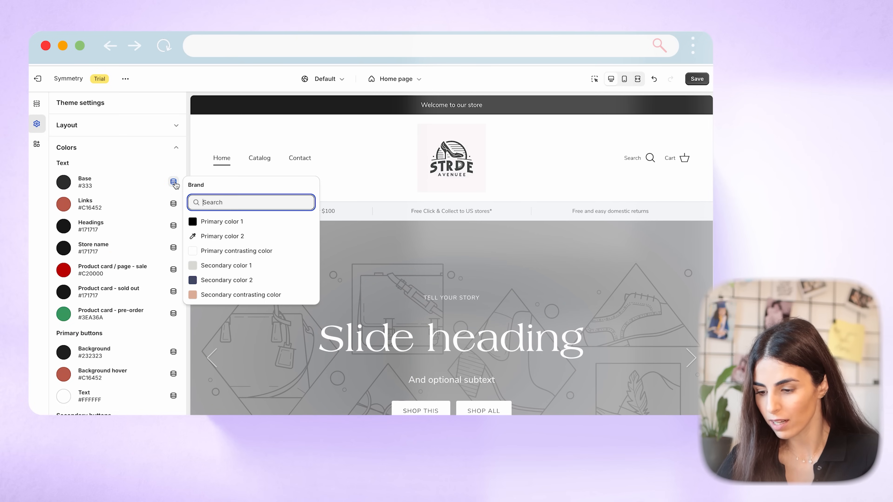
left_click(222, 223)
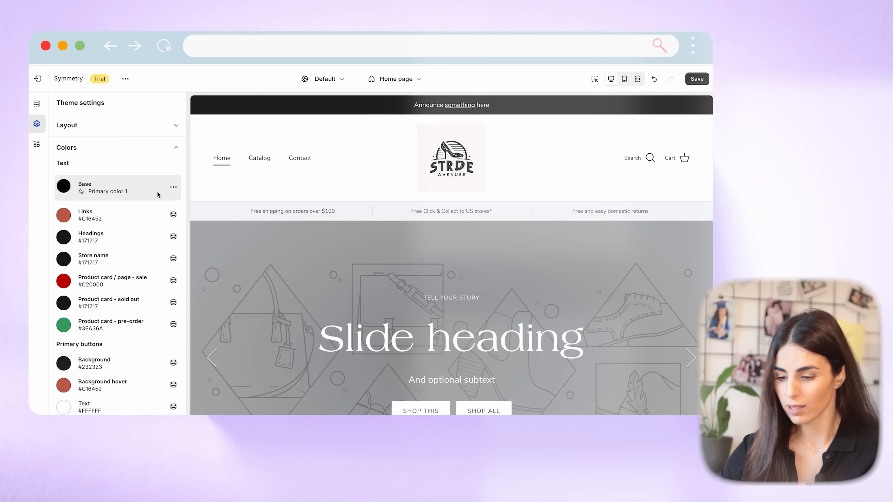
- Connect the links text color to the brand's Secondary contrasting color
left_click(64, 215)
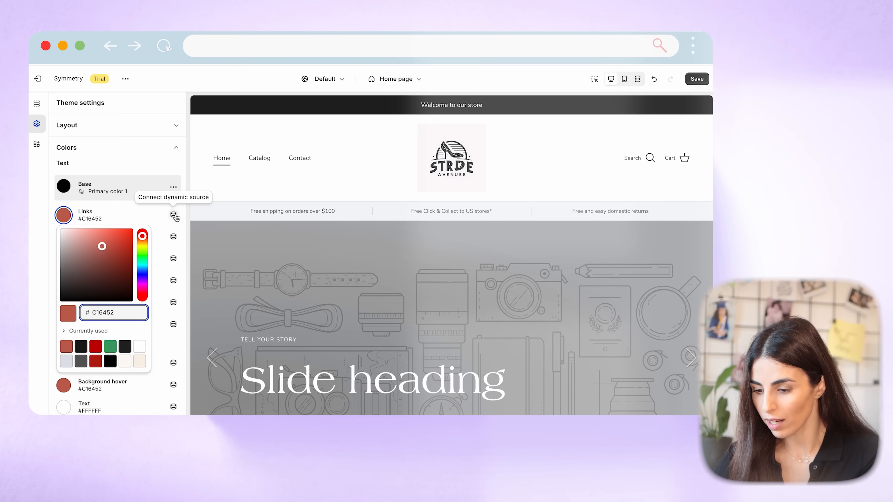
left_click(174, 216)
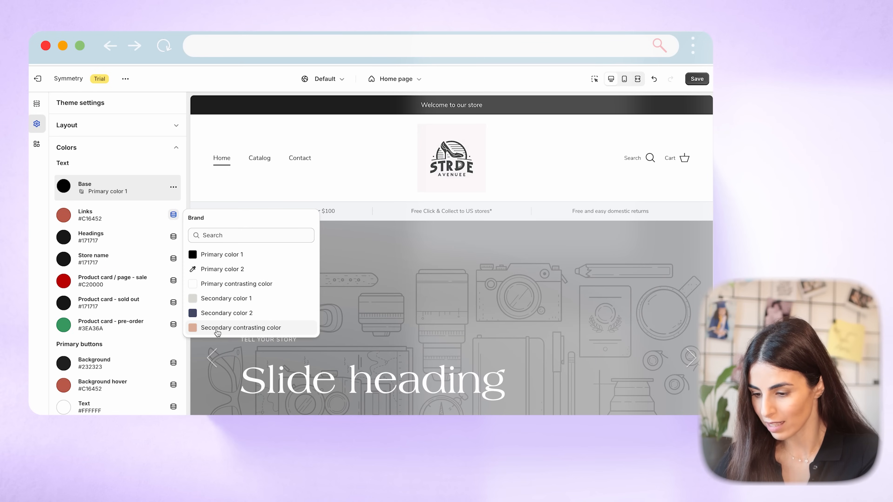
left_click(222, 327)
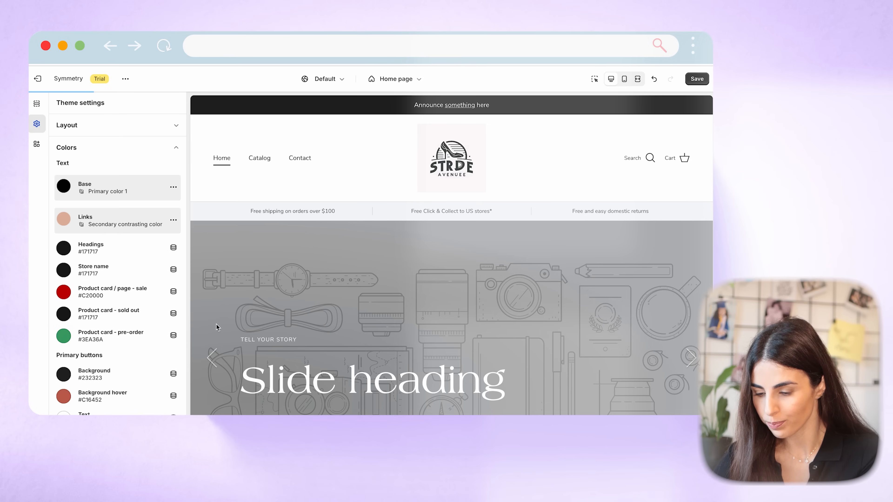
- Connect both the headings color and the store name color to the brand's Primary color 1
left_click(174, 217)
left_click(29, 236)
left_click(174, 218)
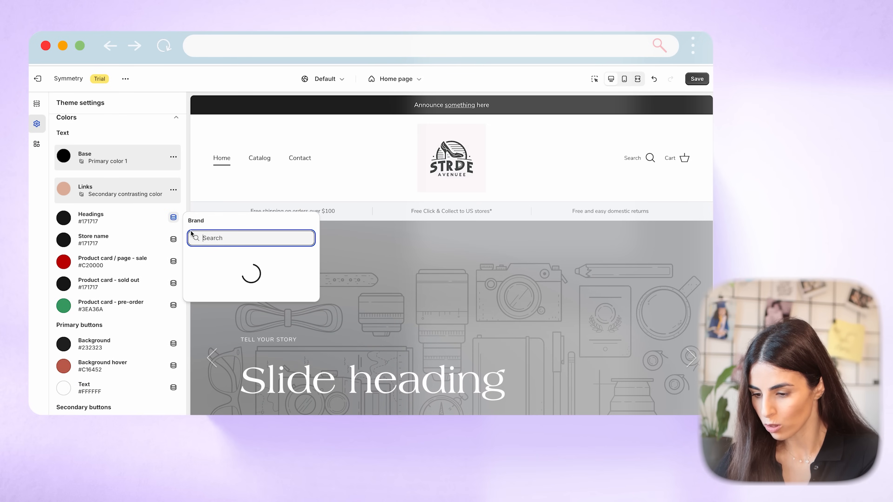
left_click(232, 256)
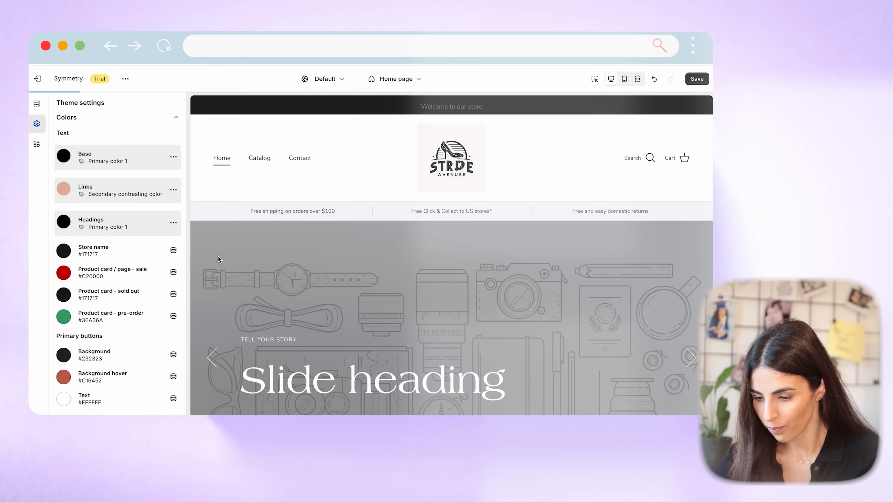
left_click(173, 250)
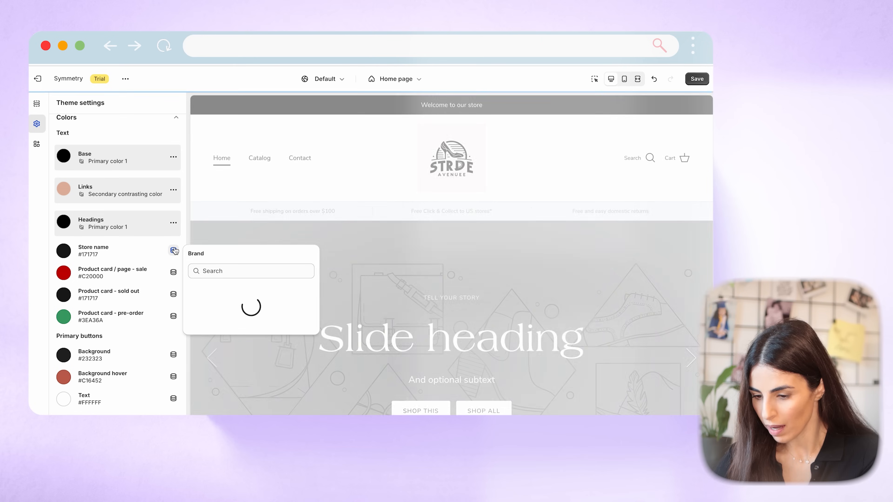
left_click(207, 292)
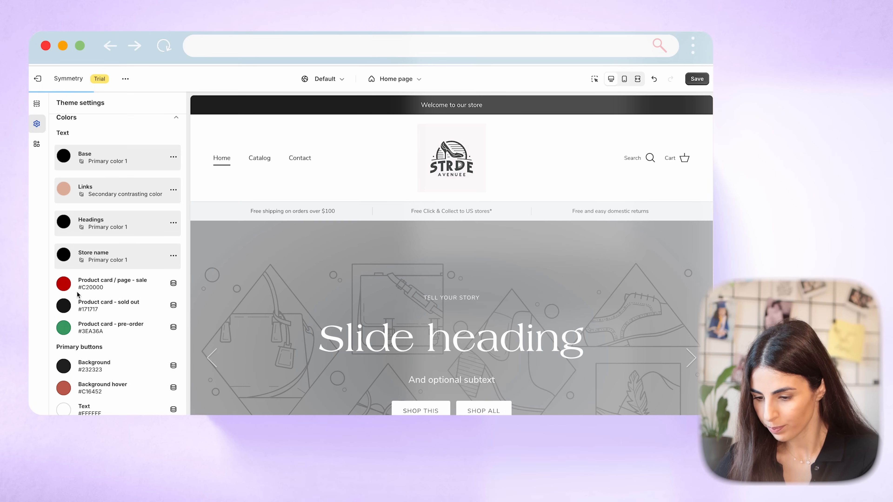
- Connect the product card sale color to the brand's Secondary contrasting color and the sold-out color to Secondary color 1
scroll(78, 295, "down", 1)
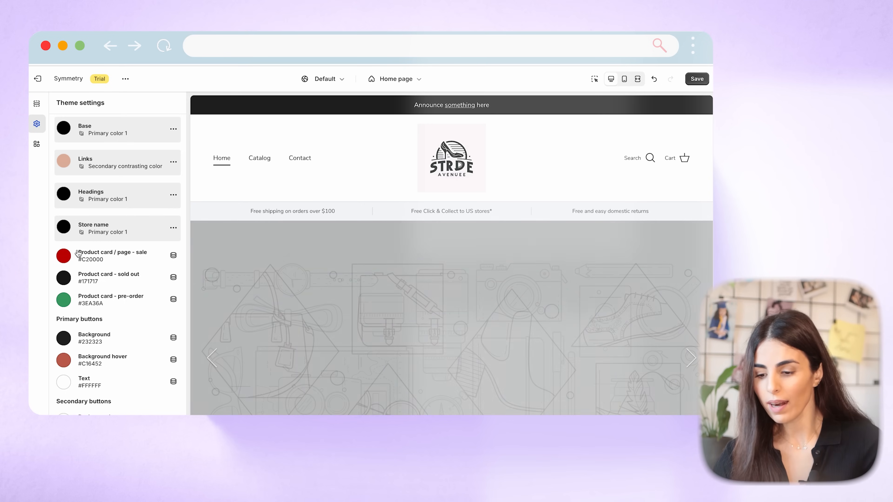
left_click(173, 256)
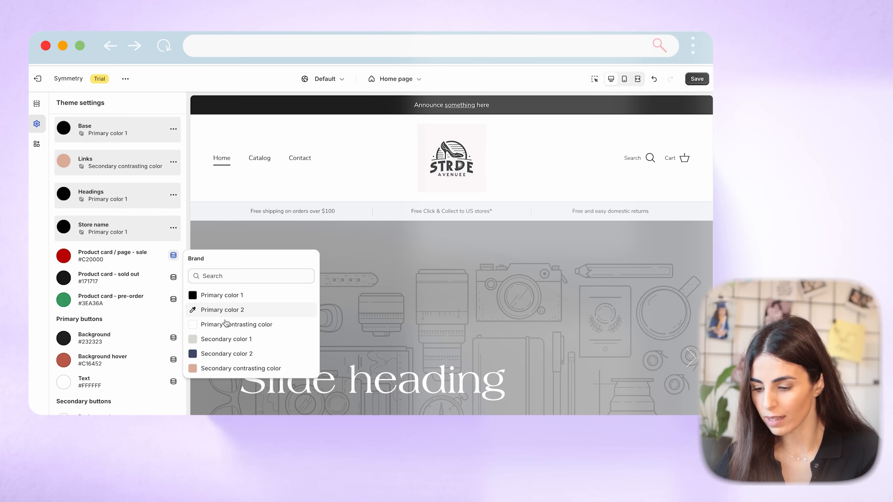
left_click(230, 368)
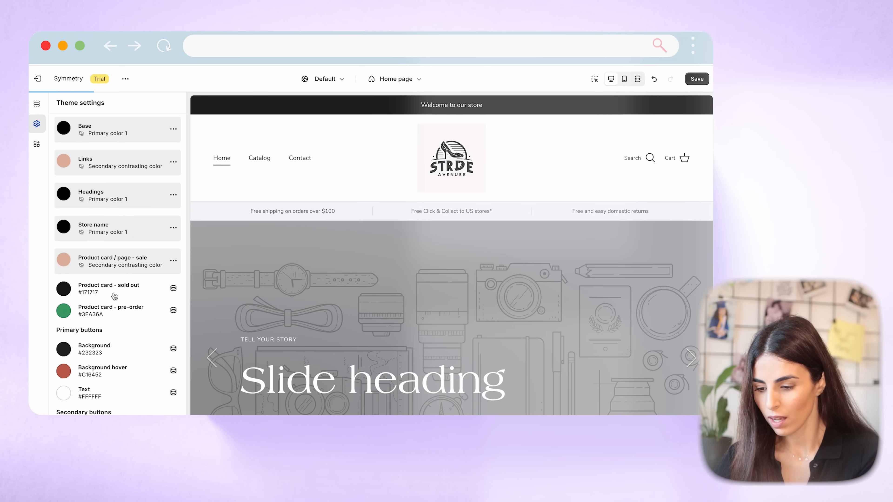
left_click(173, 288)
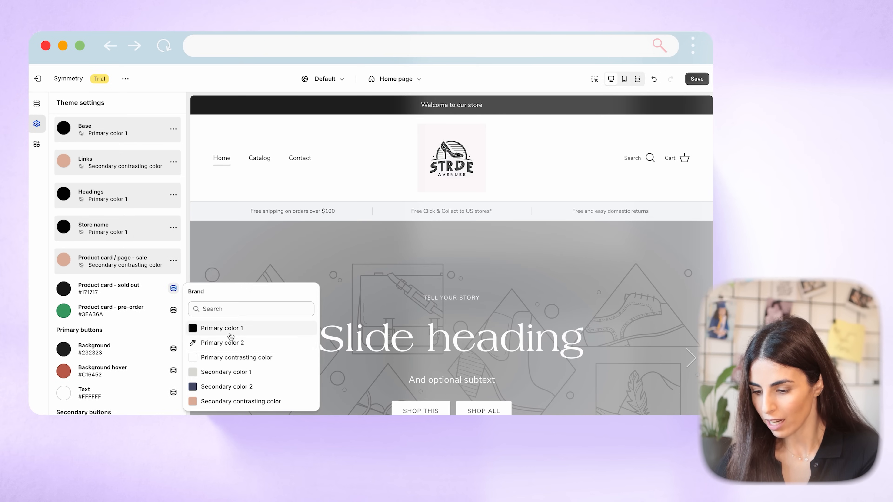
left_click(223, 378)
- Connect the product card pre-order color to the brand's Secondary color 2
scroll(150, 310, "down", 1)
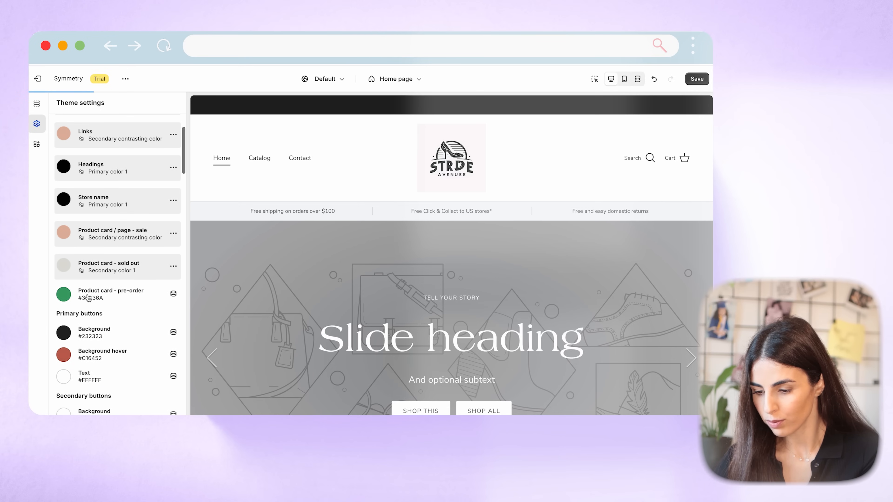
left_click(173, 294)
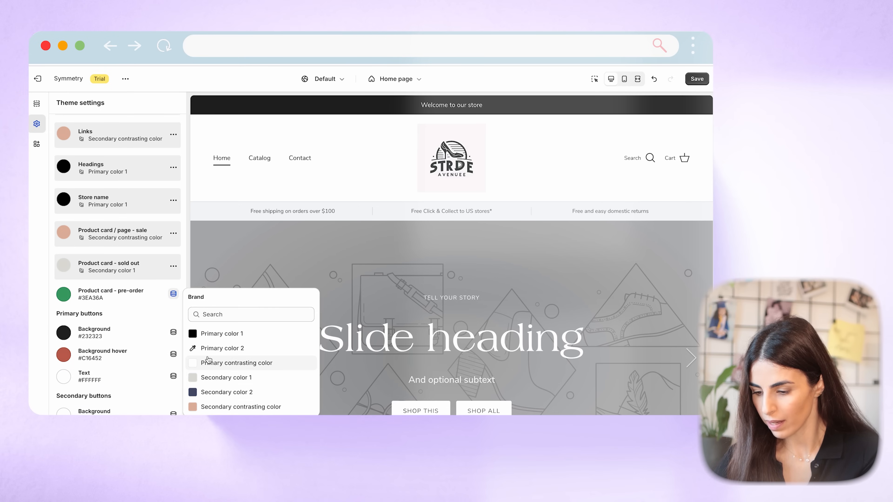
left_click(208, 393)
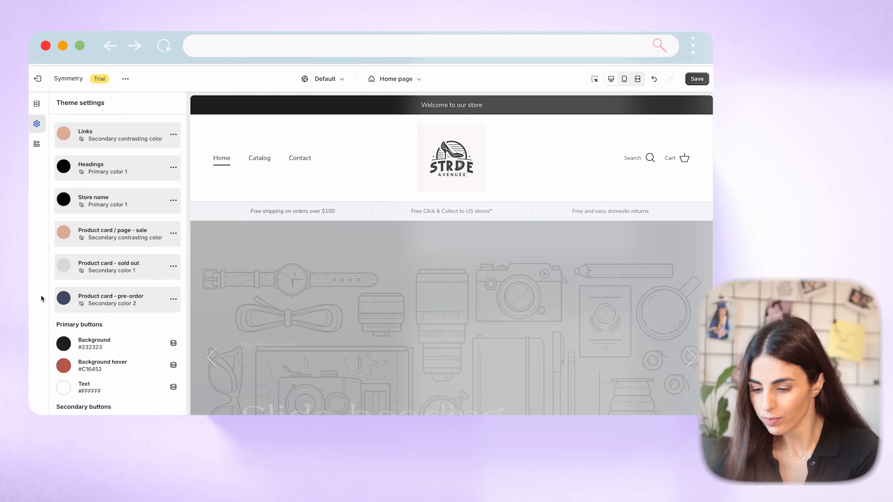
- Connect the primary buttons' background to brand Primary color 1 and their background hover to Secondary contrasting color
scroll(82, 323, "down", 5)
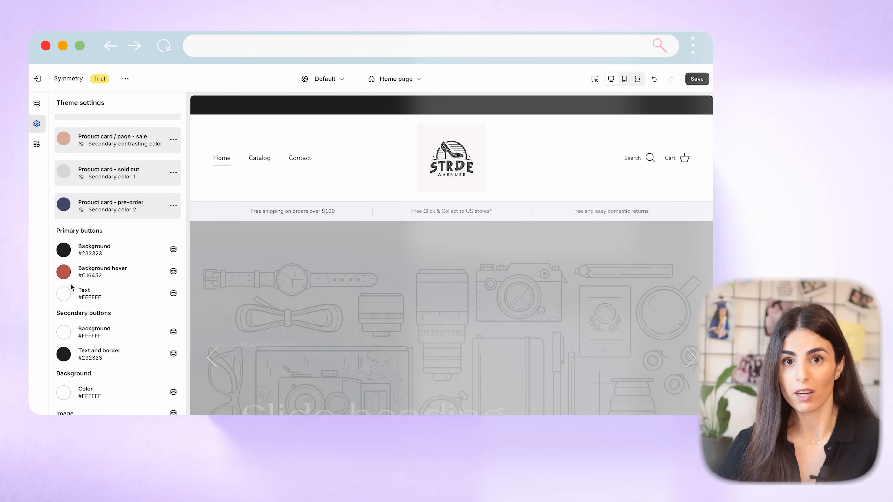
left_click(173, 249)
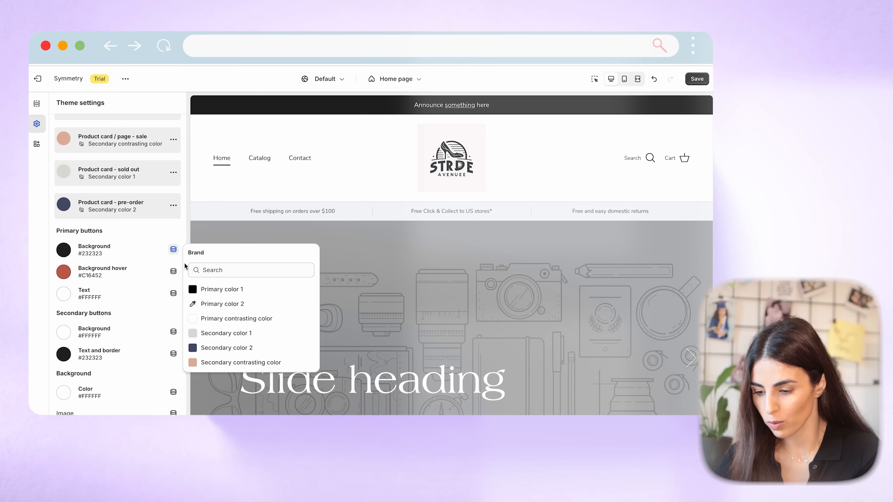
left_click(214, 289)
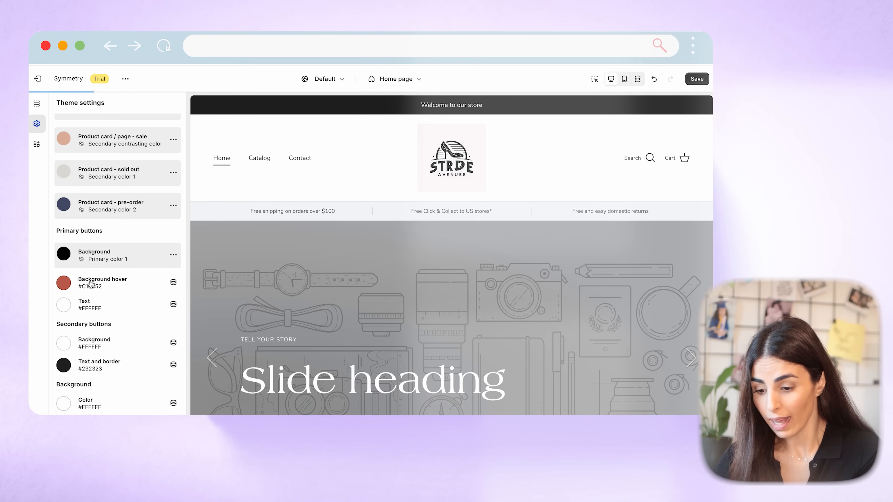
left_click(173, 282)
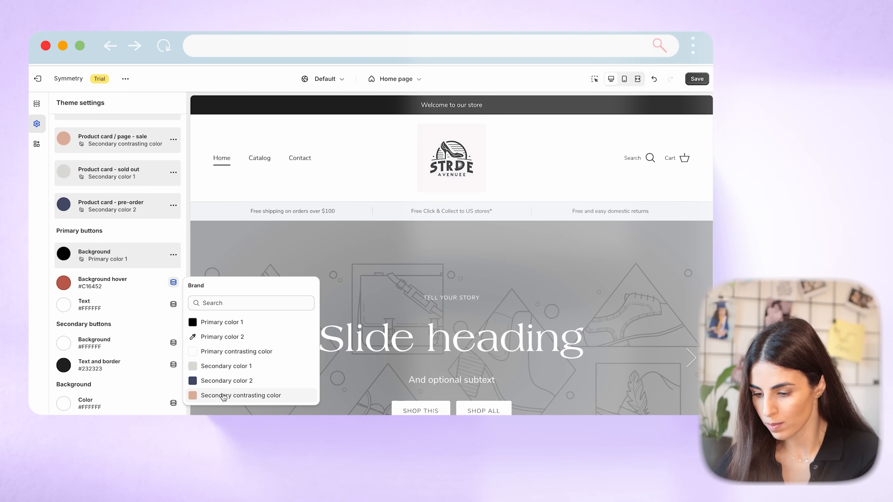
left_click(224, 396)
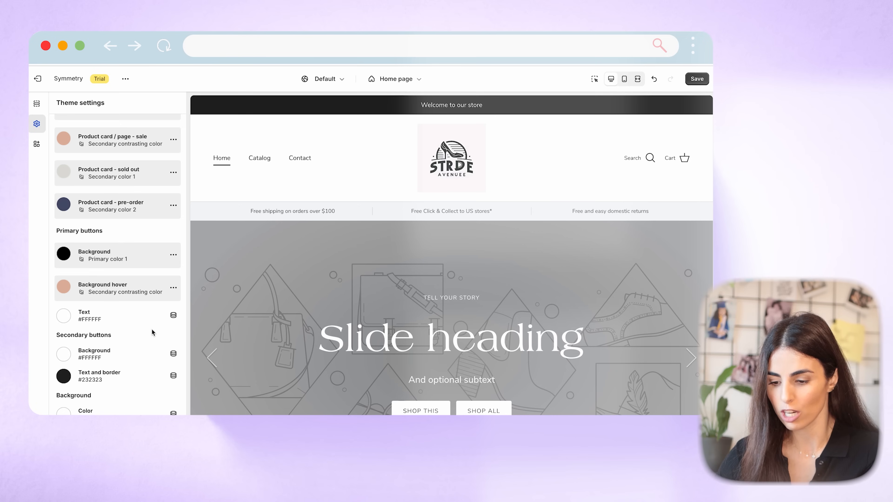
- Connect the secondary buttons' background to the brand's Secondary contrasting color and their text and border to Primary color 1
scroll(119, 320, "down", 1)
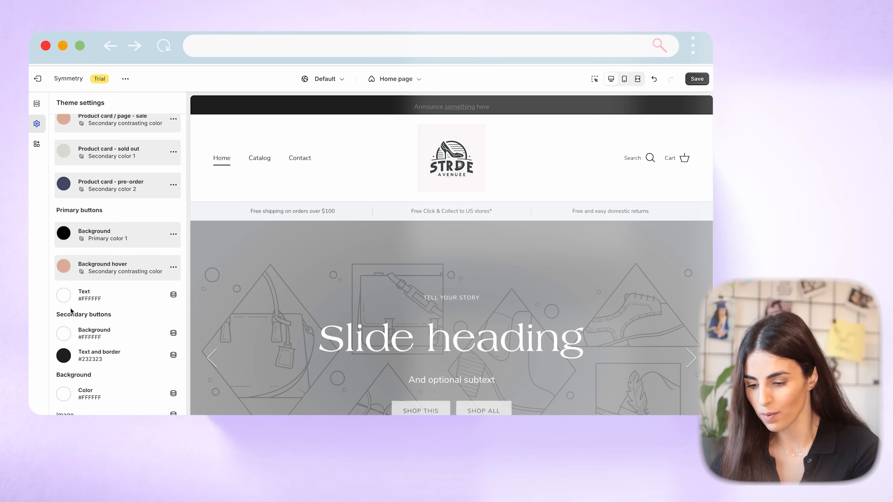
scroll(70, 309, "down", 3)
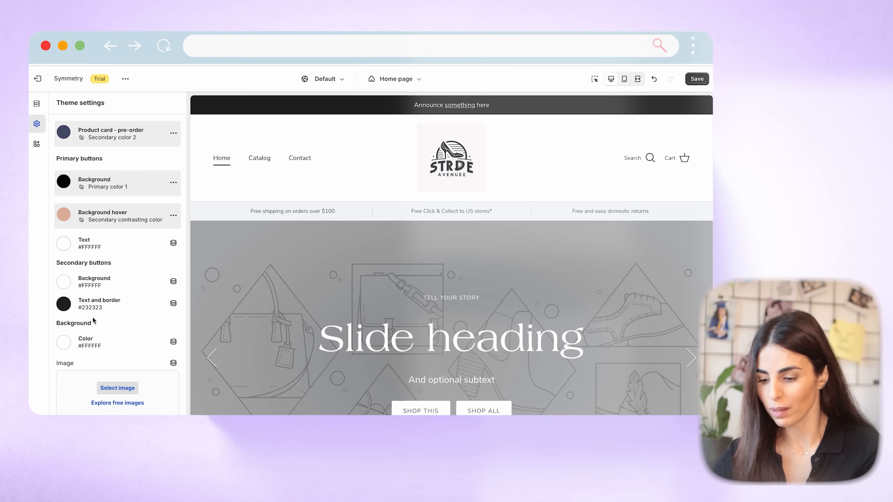
left_click(175, 281)
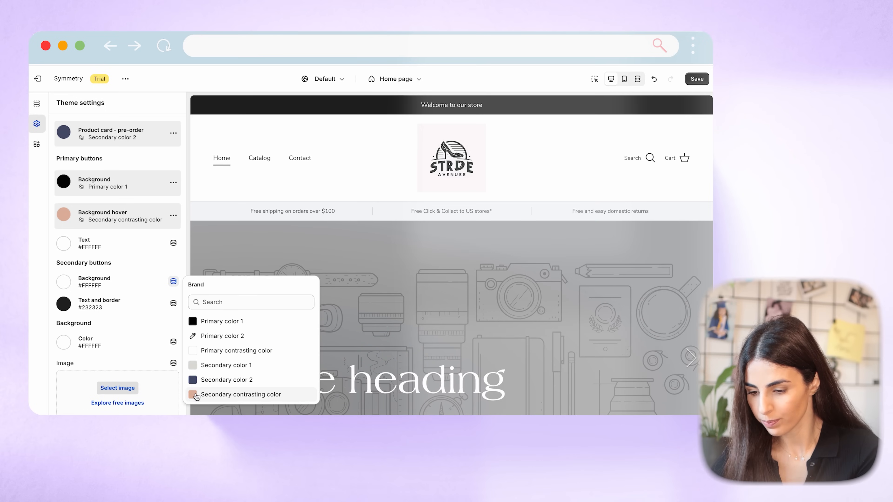
left_click(196, 395)
left_click(174, 314)
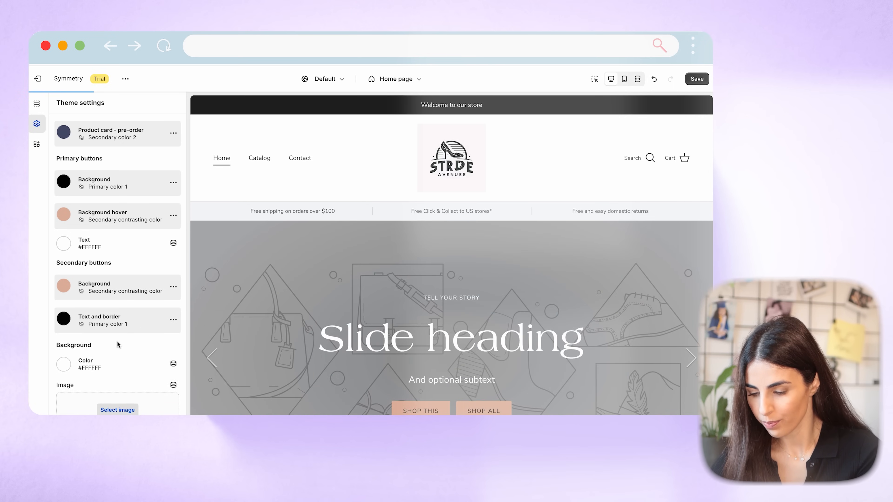
- Connect the header text to the brand's Primary color 1 and the header background to Primary contrasting color
scroll(116, 340, "down", 3)
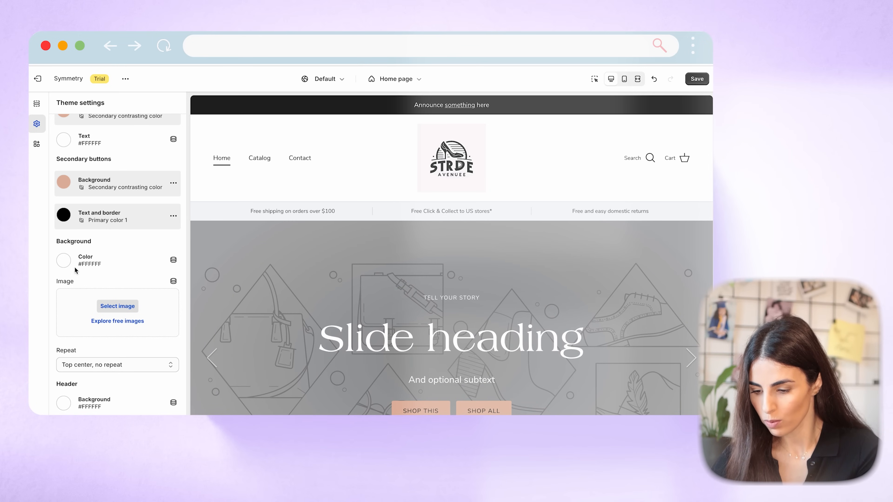
scroll(113, 313, "down", 3)
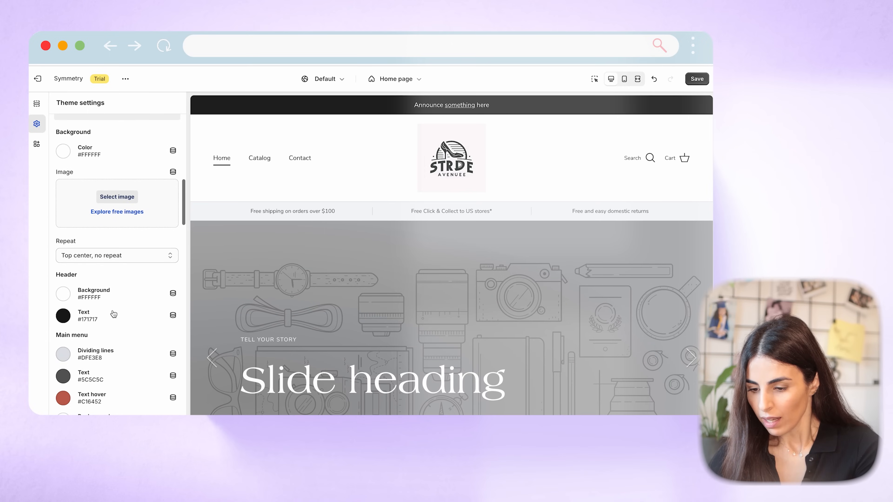
scroll(110, 270, "down", 1)
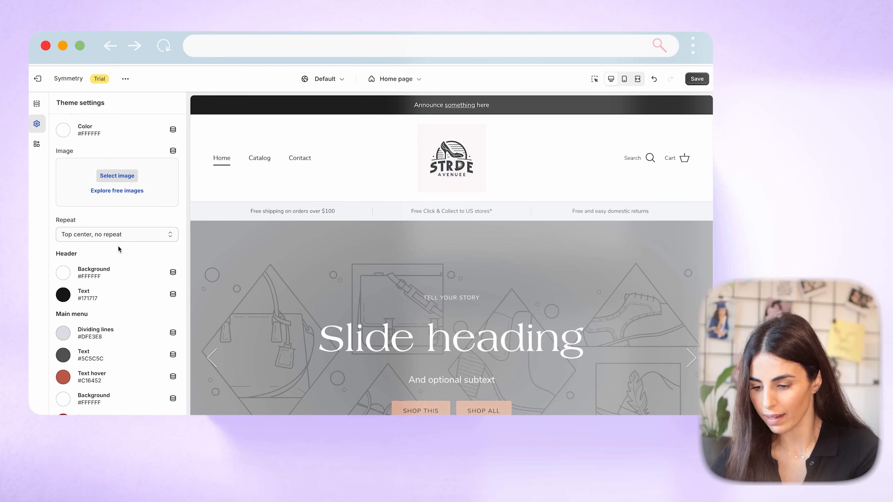
scroll(128, 234, "down", 2)
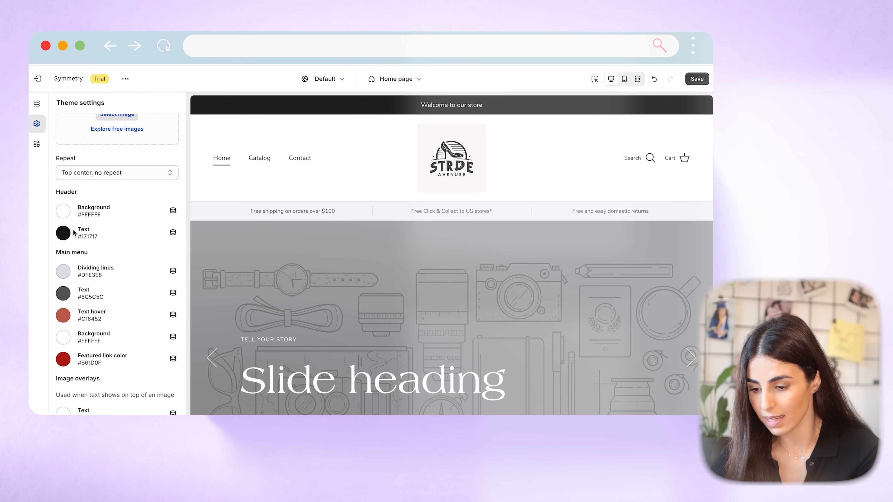
left_click(172, 232)
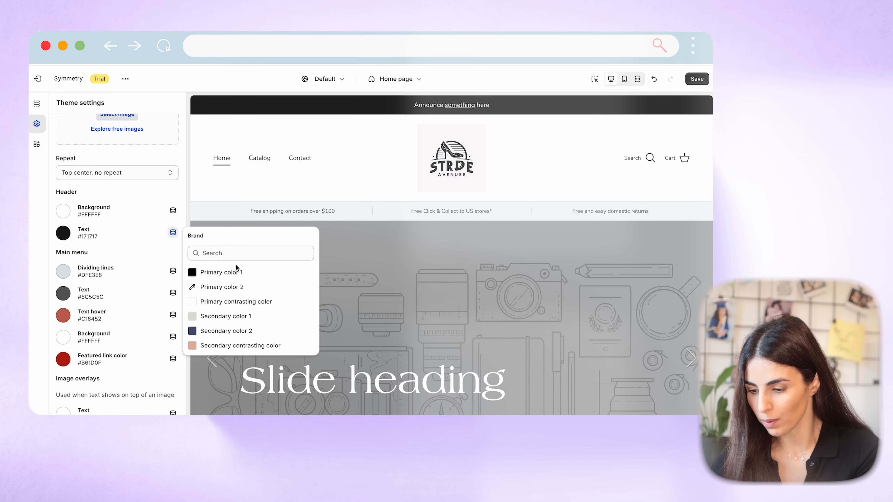
left_click(233, 272)
left_click(172, 212)
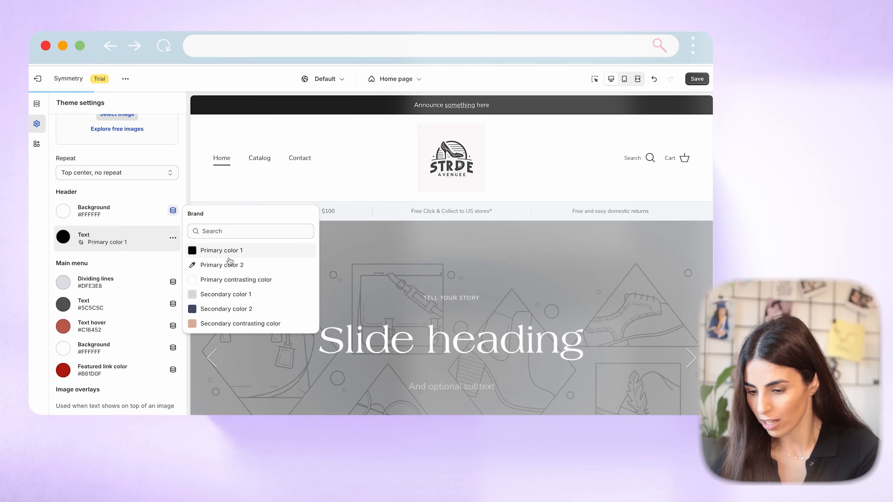
left_click(238, 281)
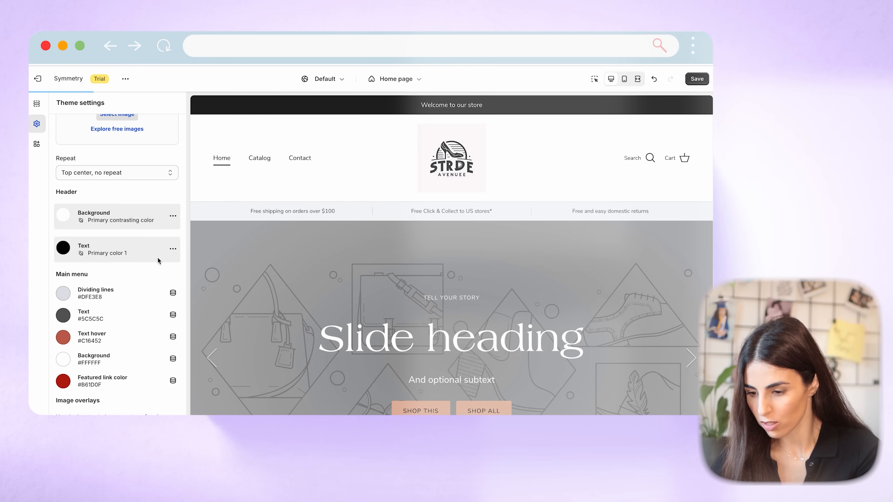
- Connect the main menu's dividing lines color to the brand's Secondary color 1
scroll(78, 306, "down", 3)
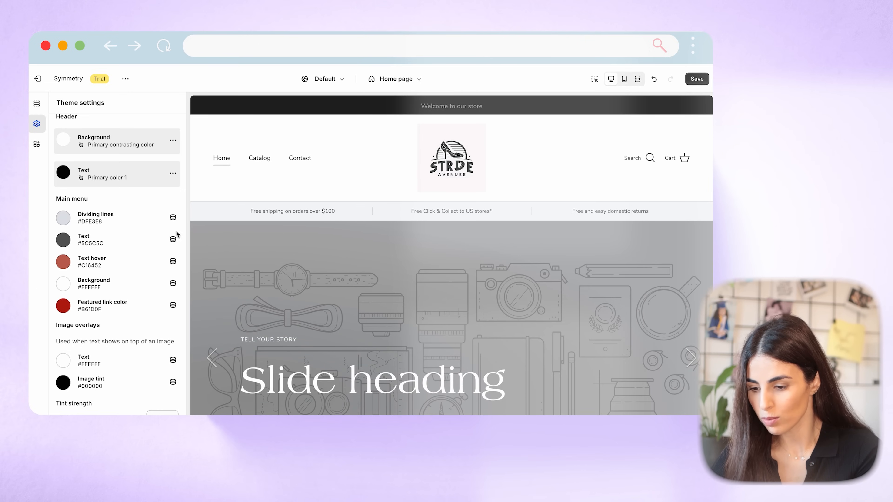
left_click(173, 217)
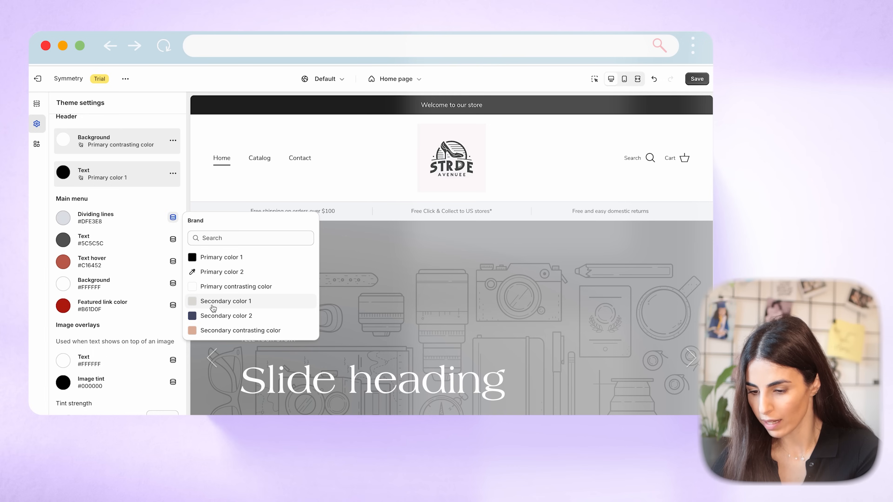
left_click(214, 308)
- Connect the main menu text to the brand's Primary color 1 and its text hover to Secondary contrasting color
left_click(173, 250)
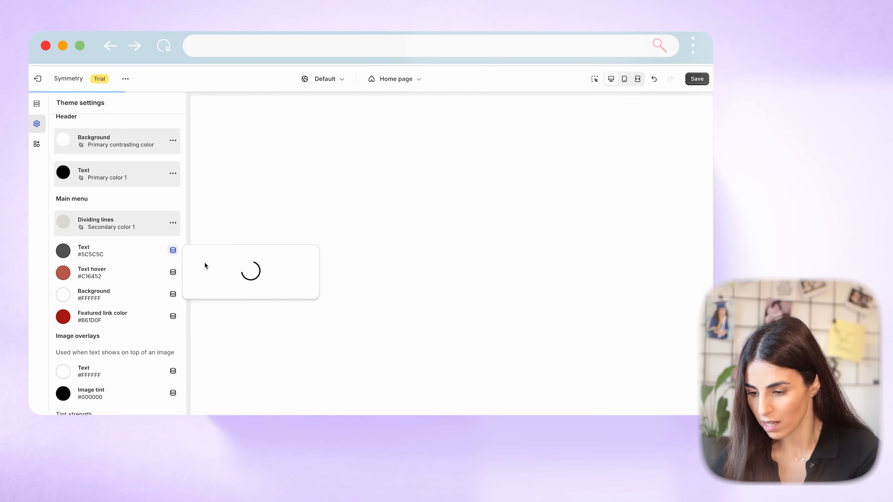
left_click(214, 289)
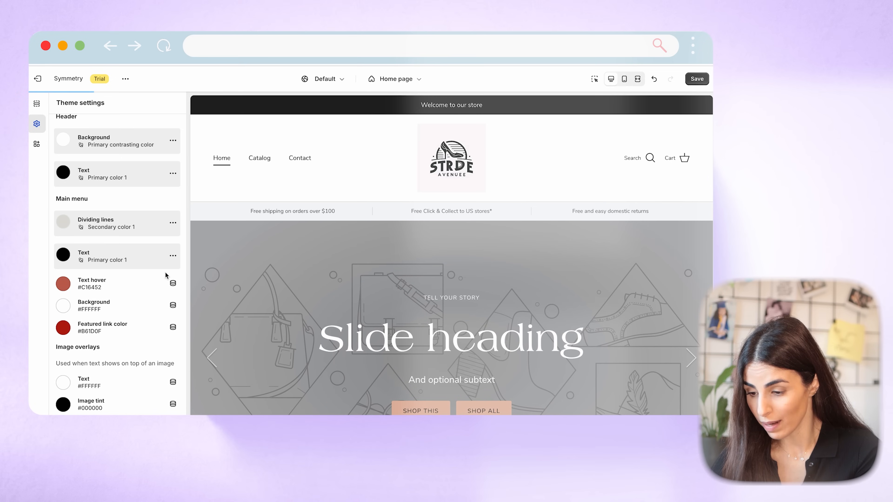
left_click(173, 284)
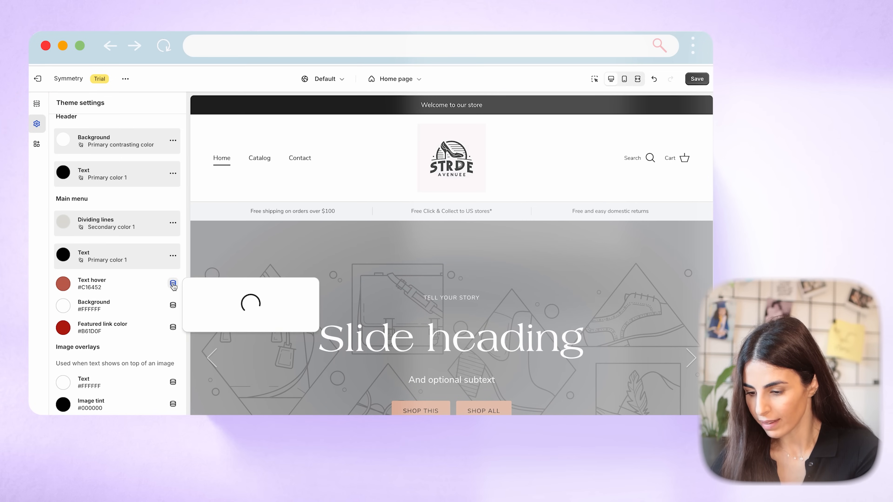
left_click(215, 398)
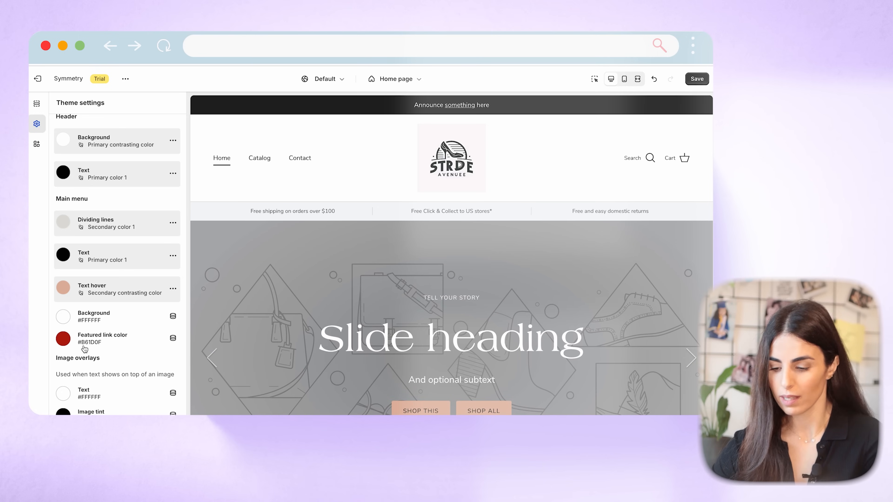
- Connect the background of Section color scheme 1 to the brand's Primary contrasting color
scroll(85, 350, "down", 4)
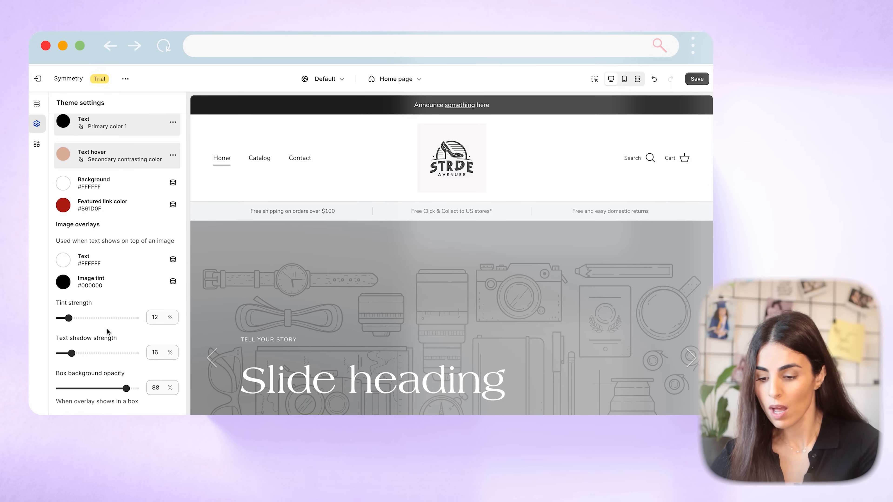
scroll(107, 330, "down", 1)
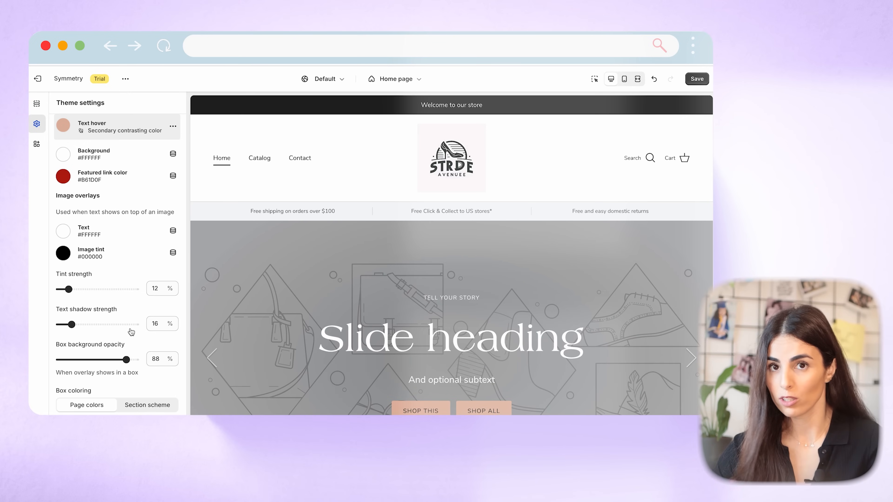
scroll(131, 332, "down", 2)
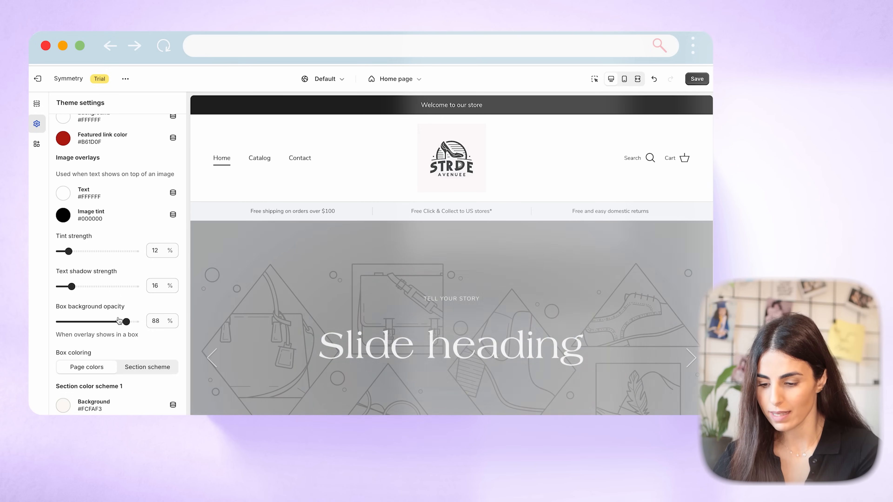
scroll(92, 229, "down", 4)
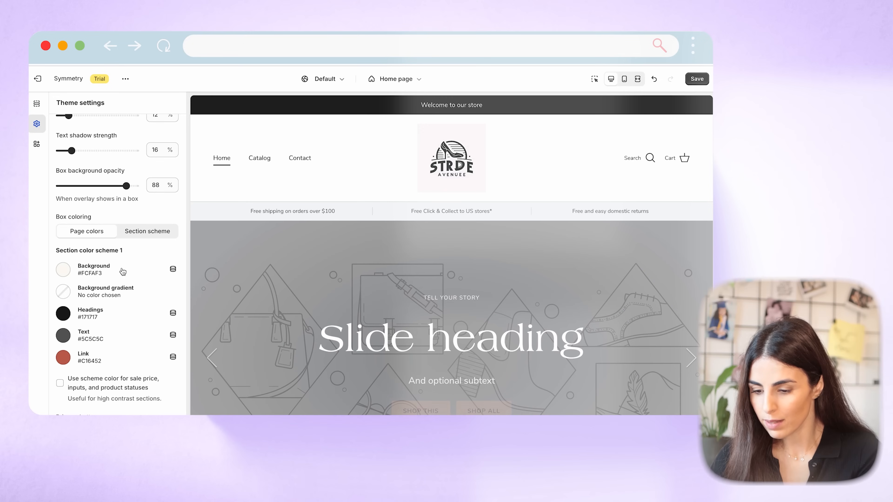
left_click(173, 270)
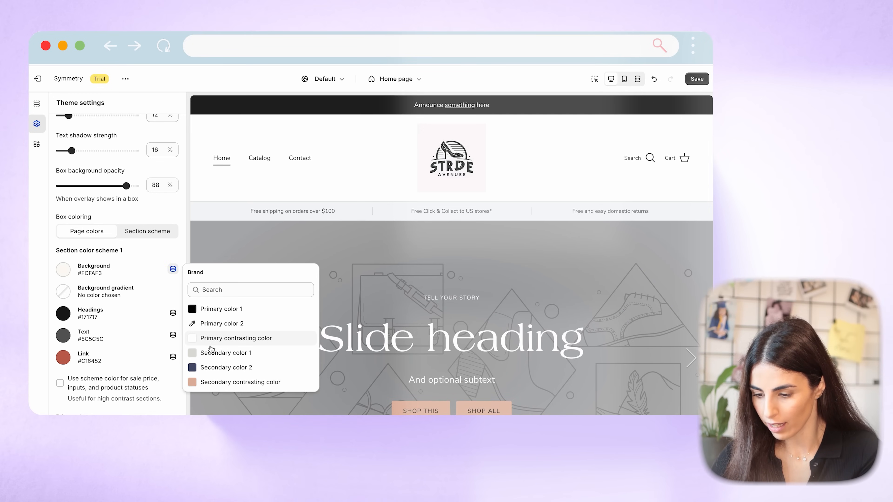
left_click(213, 344)
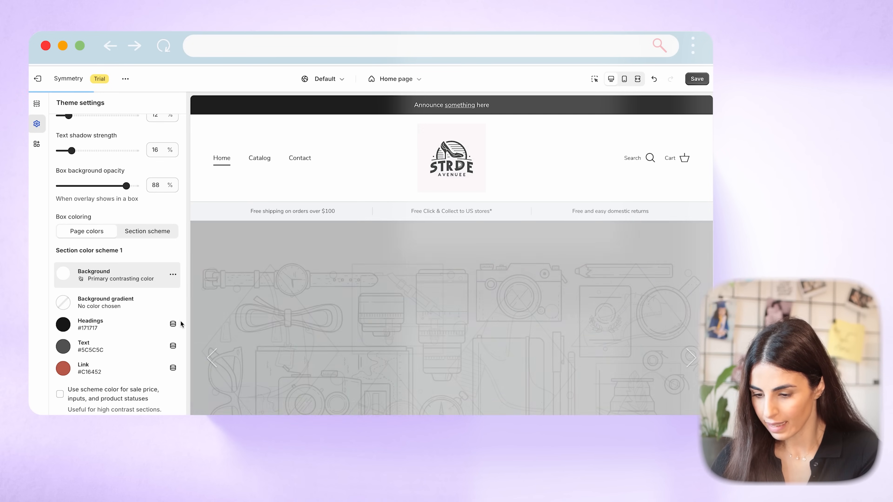
- Connect the headings and text of Section color scheme 1 to the brand's Primary color 1
left_click(172, 323)
left_click(210, 368)
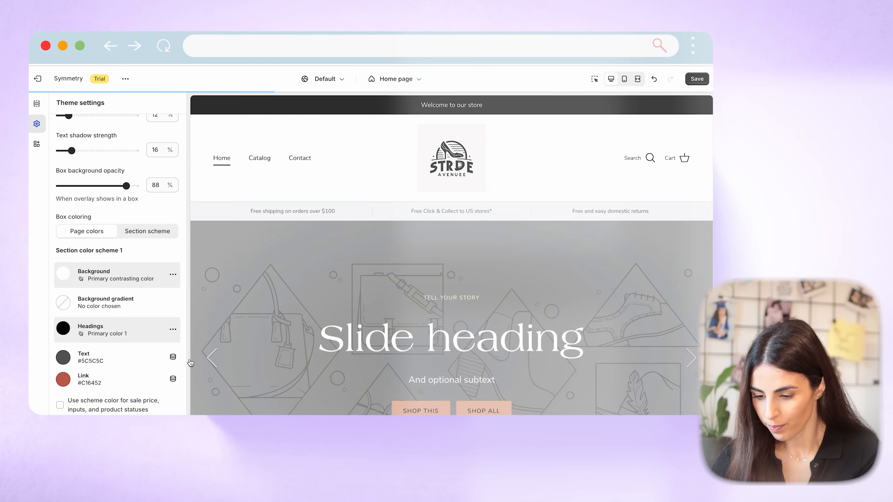
scroll(140, 317, "down", 1)
left_click(173, 327)
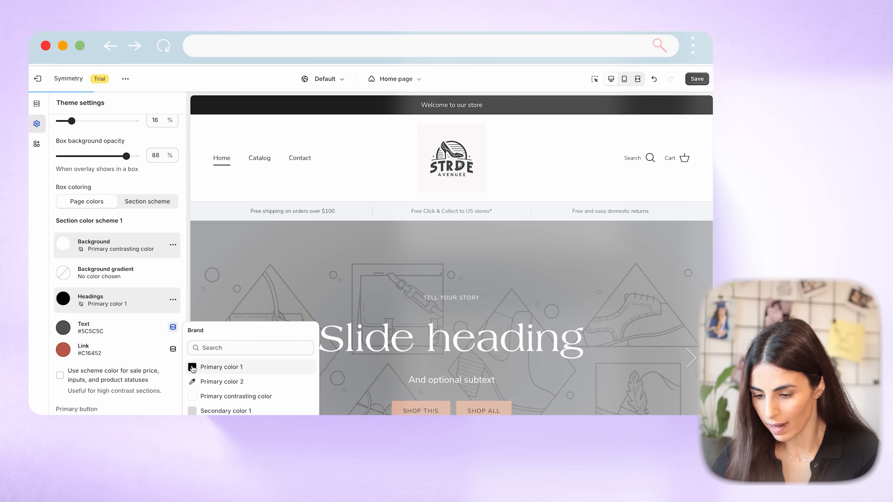
left_click(192, 367)
- Connect the link color of Section color scheme 1 to the brand's Secondary contrasting color
scroll(141, 316, "down", 2)
left_click(173, 298)
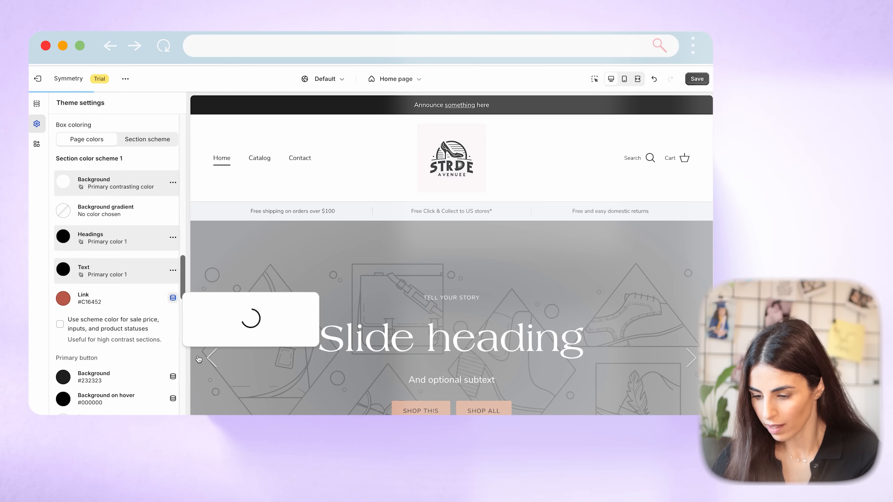
left_click(220, 412)
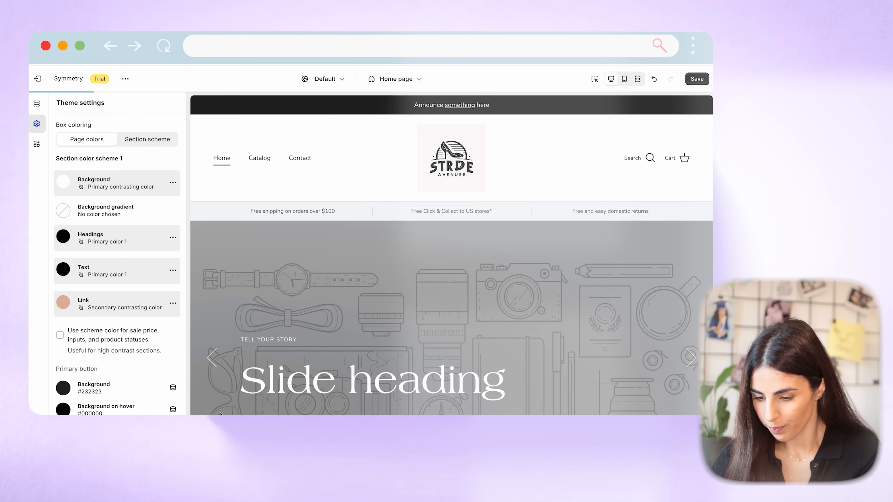
- Connect scheme 1's primary button background to the brand's Primary color 1 and its background on hover to Secondary contrasting color
scroll(132, 380, "down", 3)
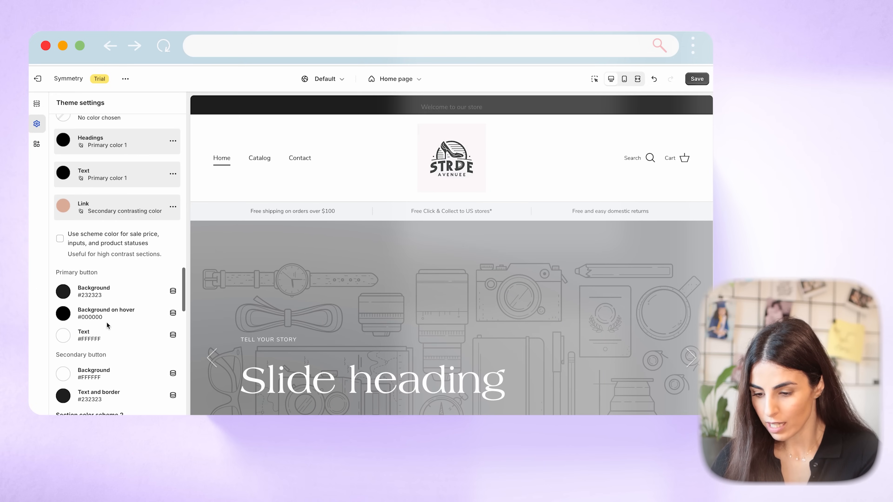
left_click(173, 291)
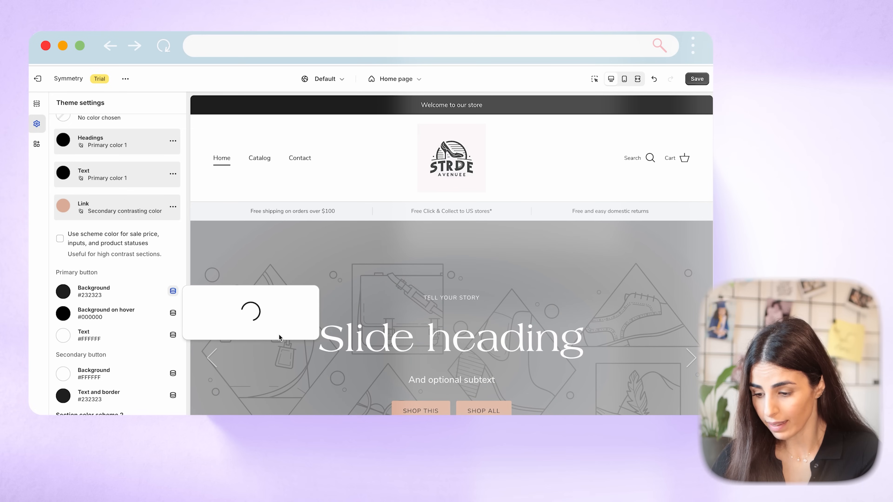
left_click(258, 334)
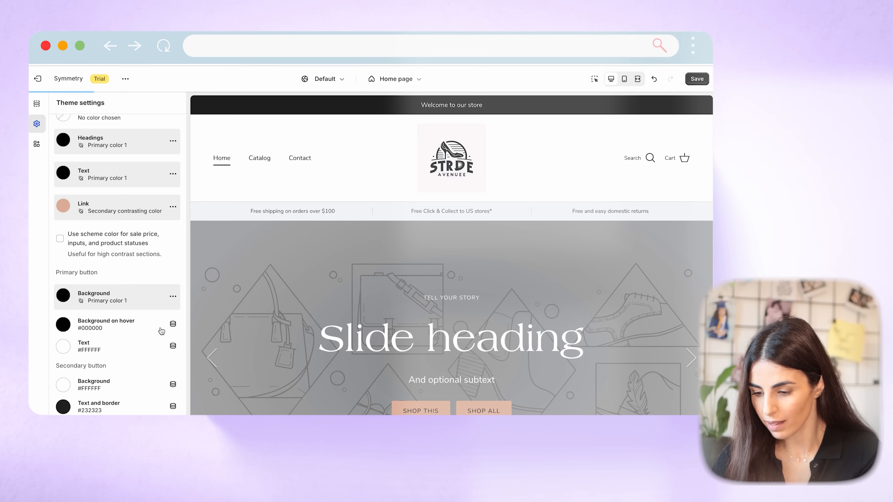
left_click(172, 324)
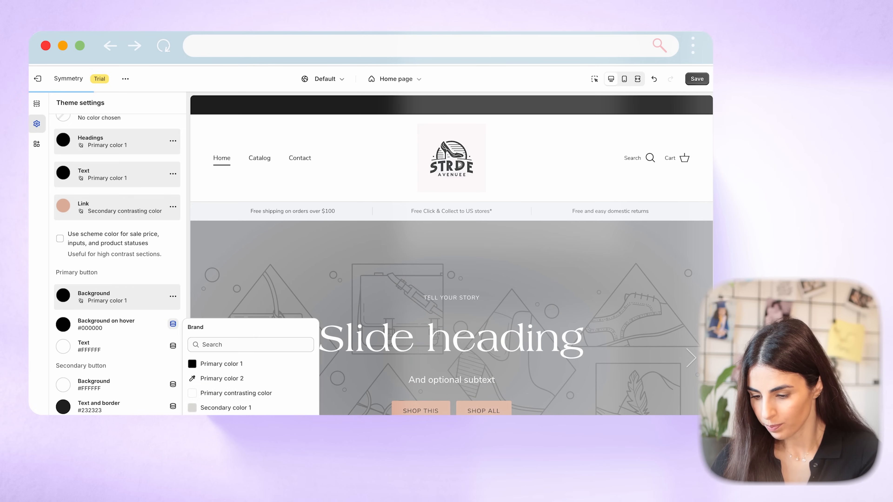
left_click(236, 437)
- Connect scheme 1's secondary button text and border to the brand's Primary color 1
scroll(119, 337, "down", 3)
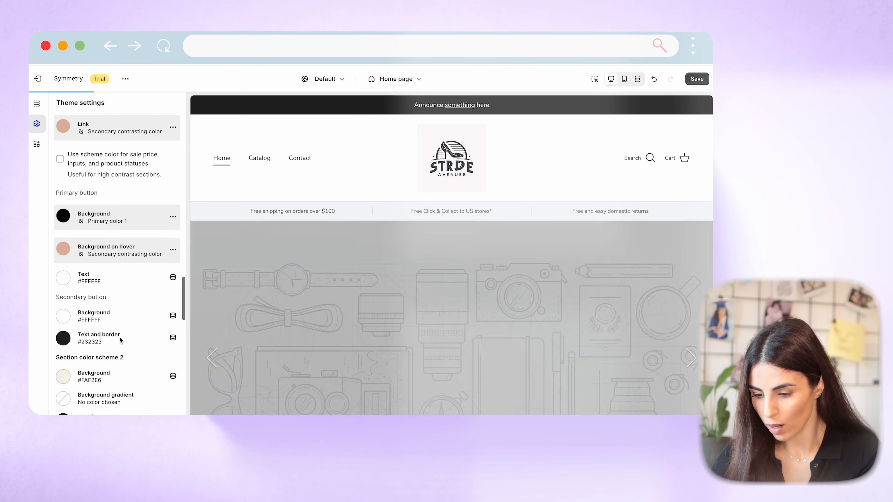
left_click(172, 337)
left_click(232, 372)
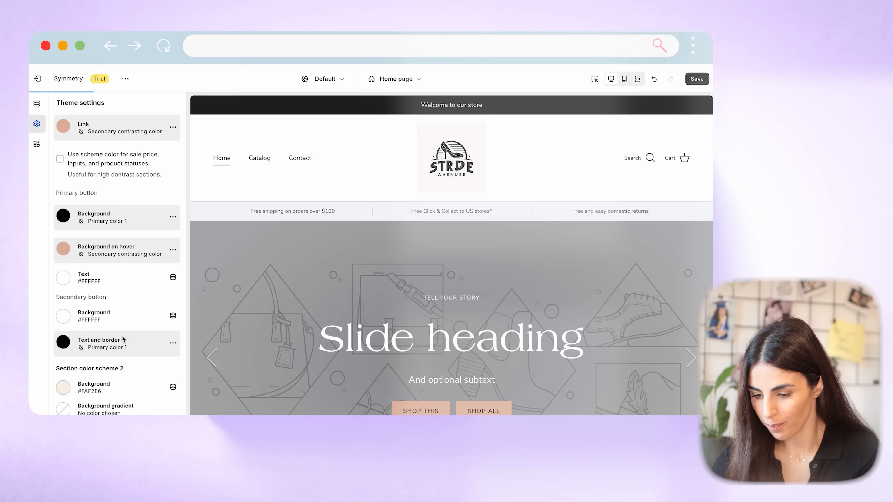
- Connect the background of Section color scheme 2 to the brand's Secondary color 1 and its headings to Primary color 1
scroll(123, 340, "down", 5)
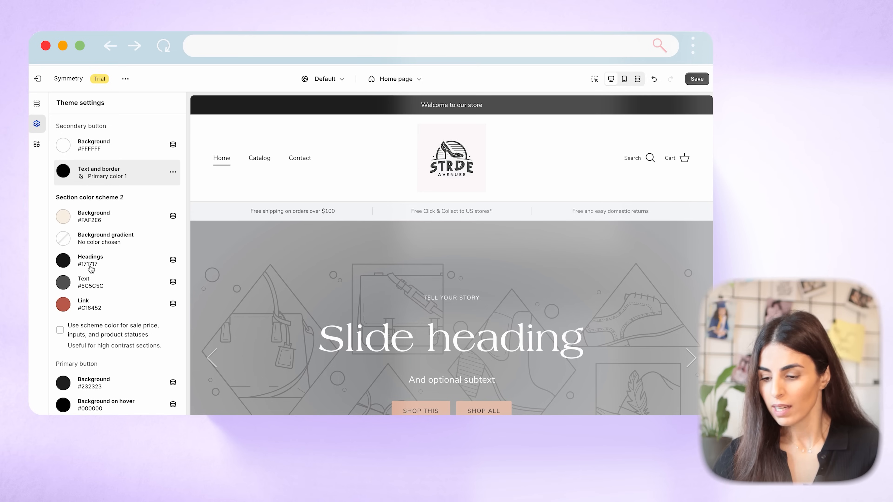
left_click(173, 216)
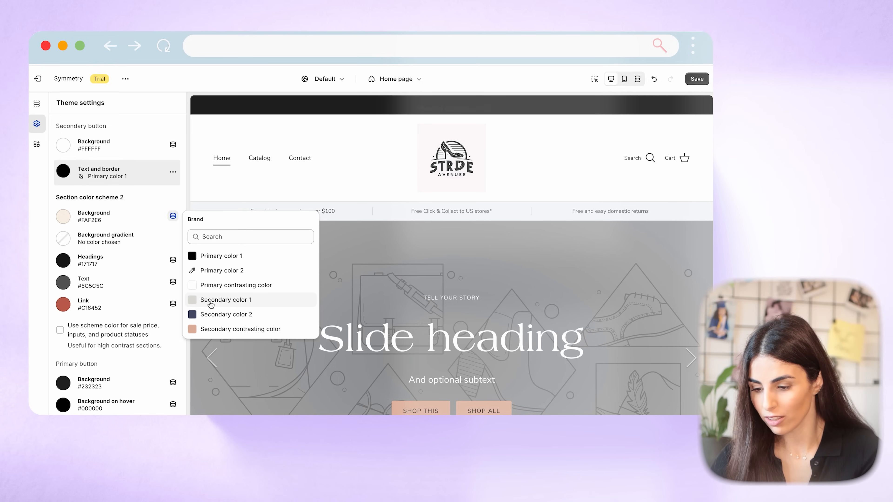
left_click(211, 304)
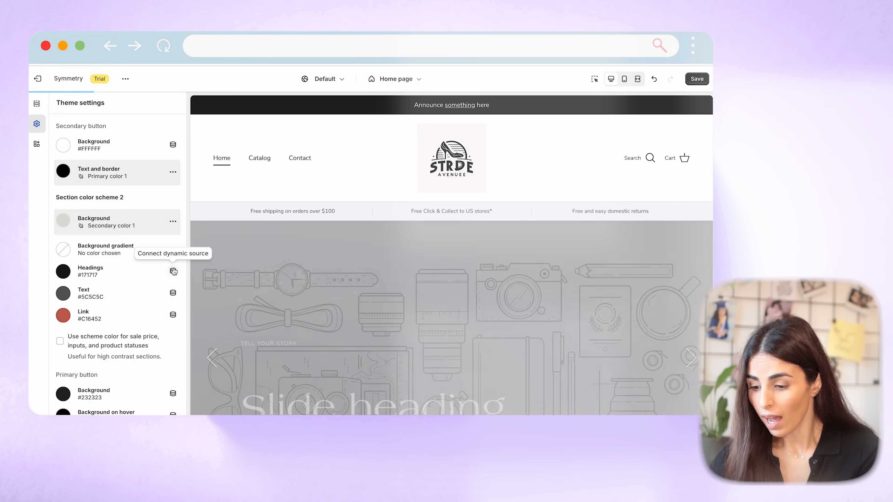
left_click(173, 270)
left_click(227, 310)
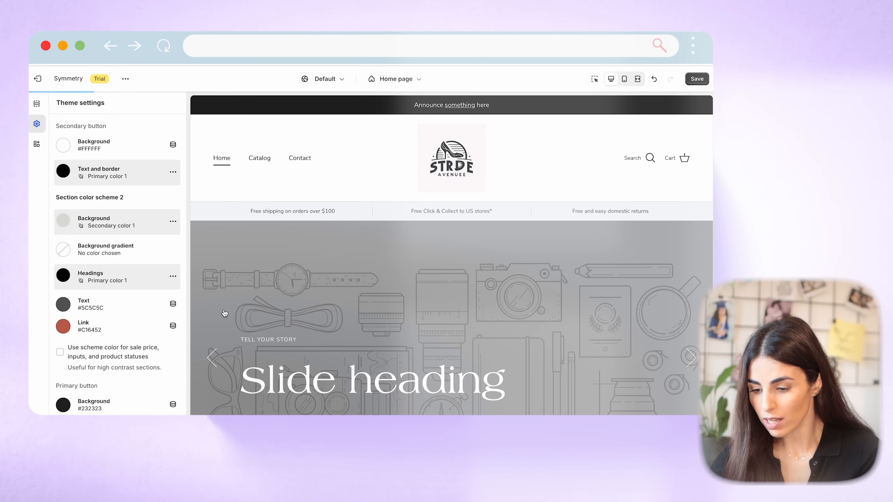
- Connect the text of Section color scheme 2 to the brand's Primary color 1 and its link to Secondary contrasting color
left_click(173, 303)
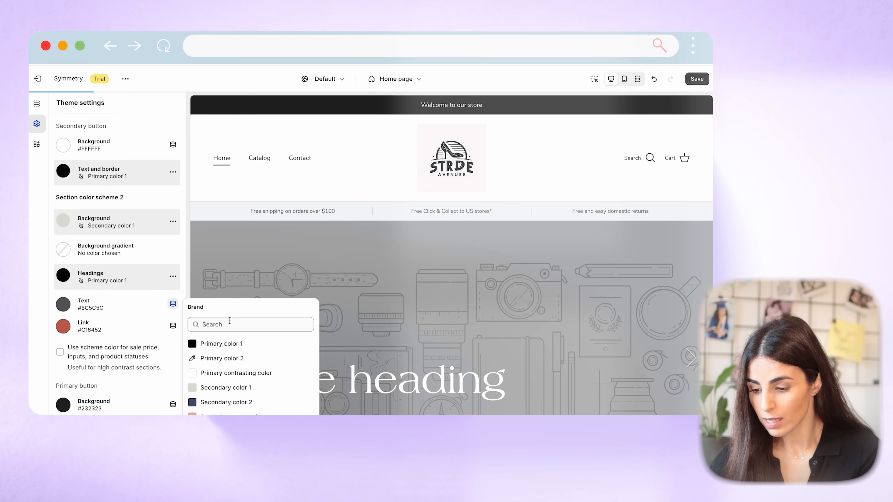
left_click(218, 344)
left_click(173, 336)
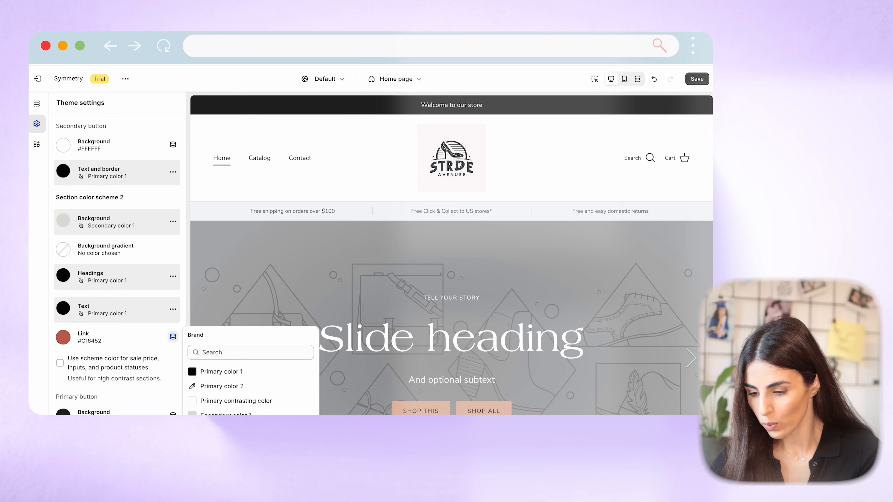
left_click(233, 445)
- Connect scheme 2's primary button background to the brand's Secondary color 2 and its background on hover to Secondary contrasting color
scroll(124, 286, "up", 10)
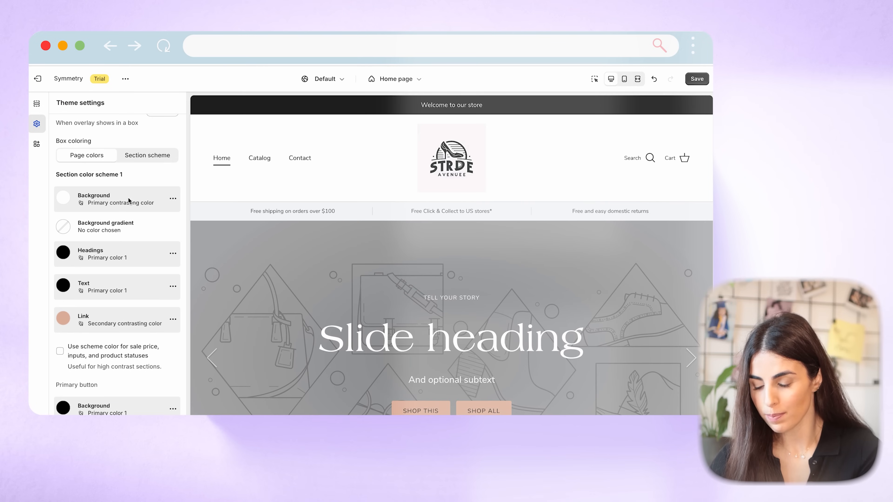
scroll(125, 210, "down", 10)
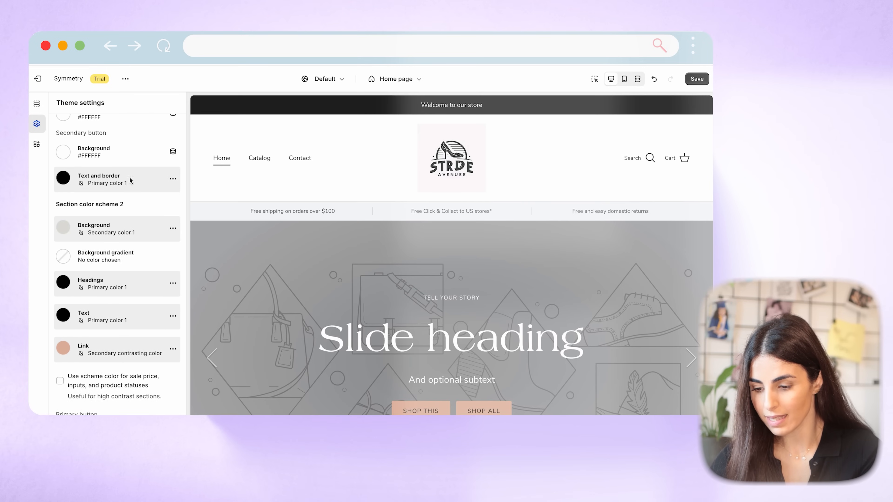
scroll(127, 233, "down", 5)
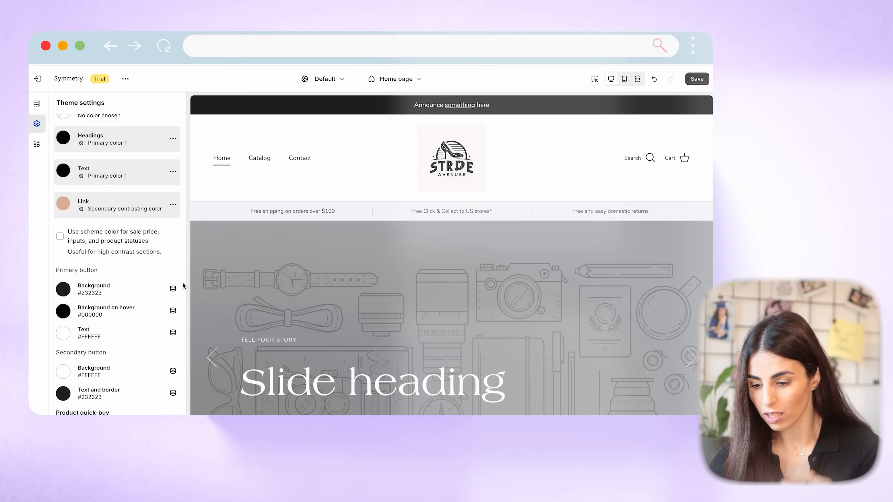
left_click(173, 289)
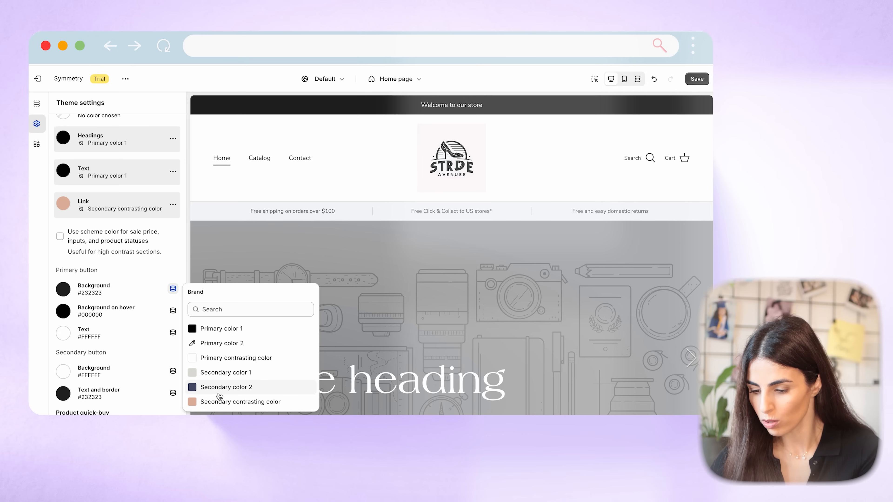
left_click(219, 388)
left_click(173, 321)
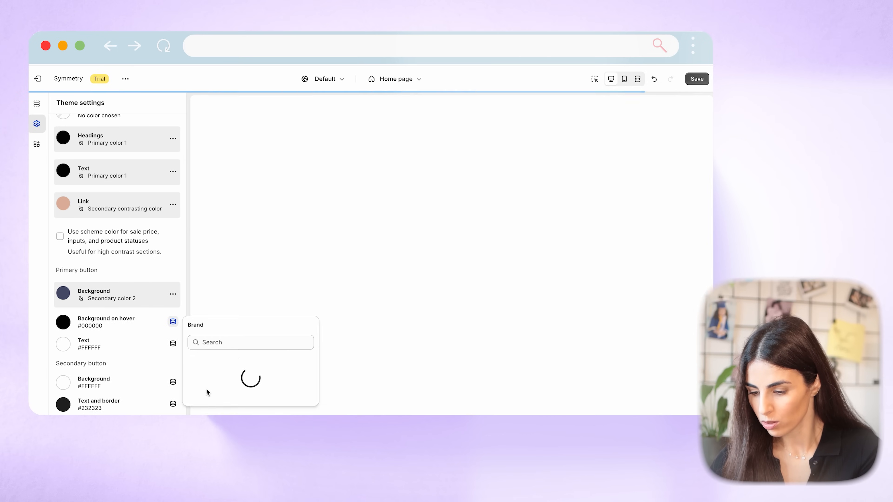
left_click(225, 435)
- Connect scheme 2's secondary button text and border to the brand's Primary color 1
scroll(145, 375, "down", 5)
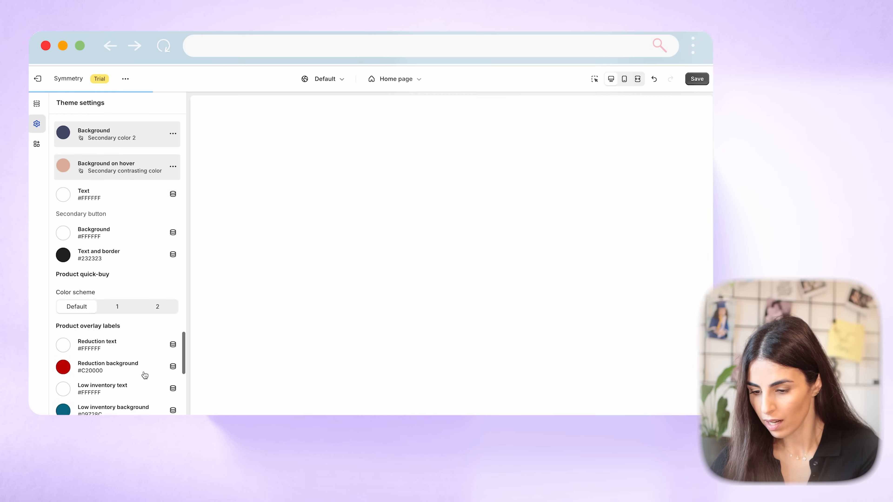
left_click(173, 254)
left_click(233, 300)
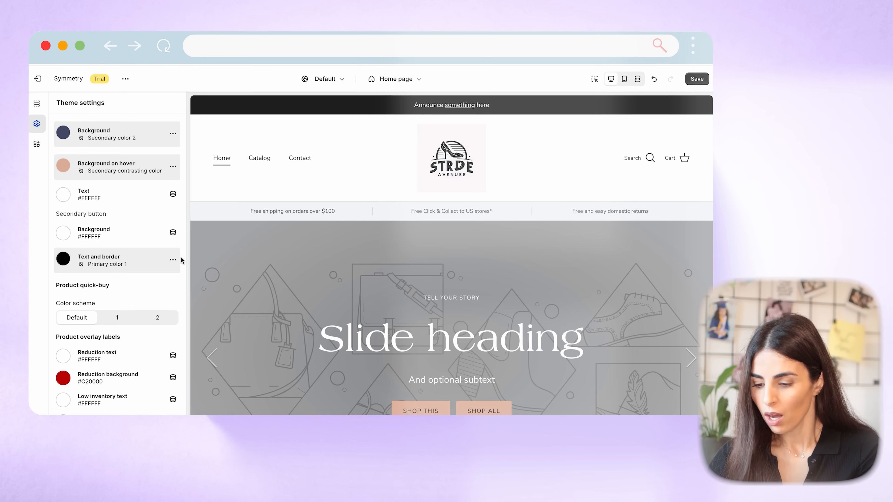
- Try the quick-buy feature on the Kaka sunglasses in the Beatnik demo store and add them to the cart
scroll(113, 268, "down", 3)
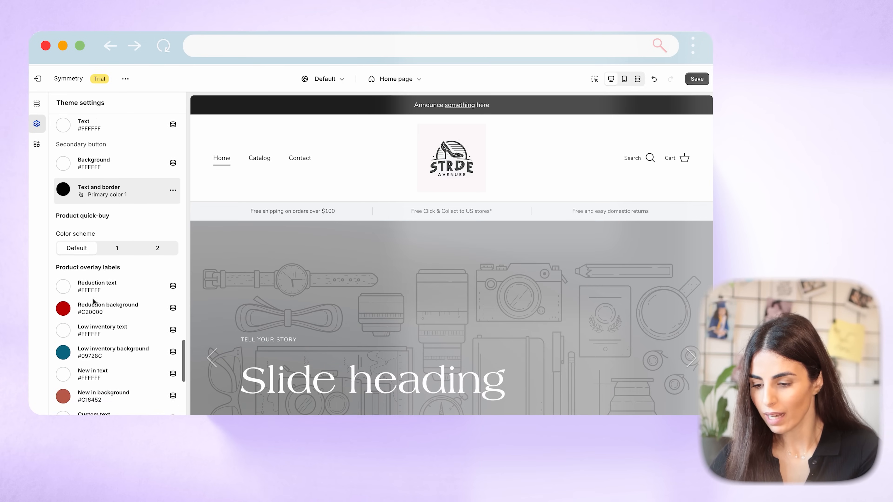
scroll(236, 292, "down", 10)
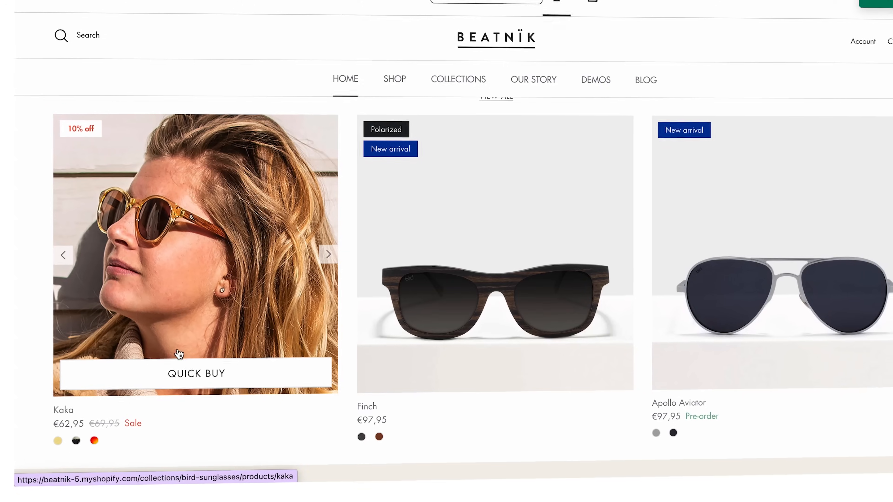
left_click(178, 374)
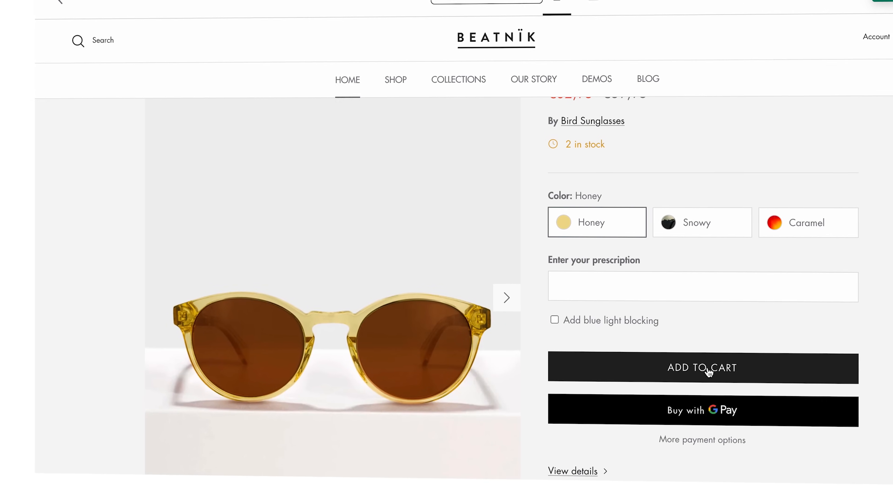
left_click(710, 373)
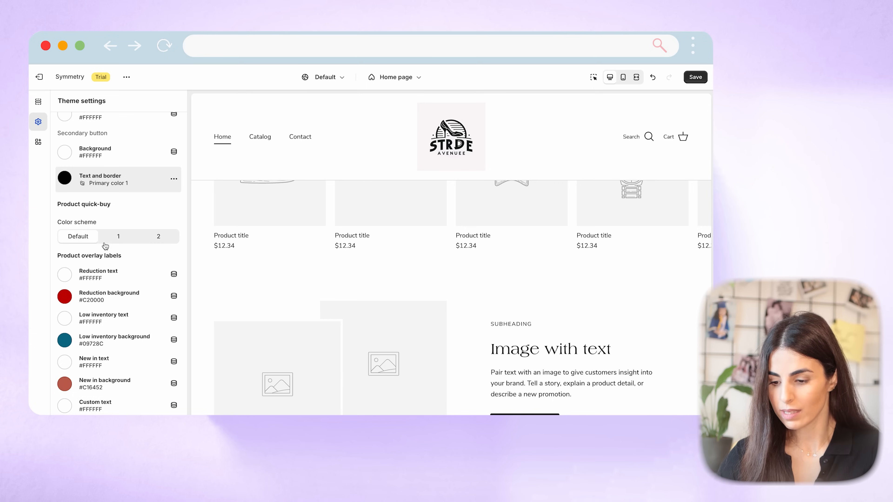
- Set the product quick-buy color scheme to 2
left_click(120, 239)
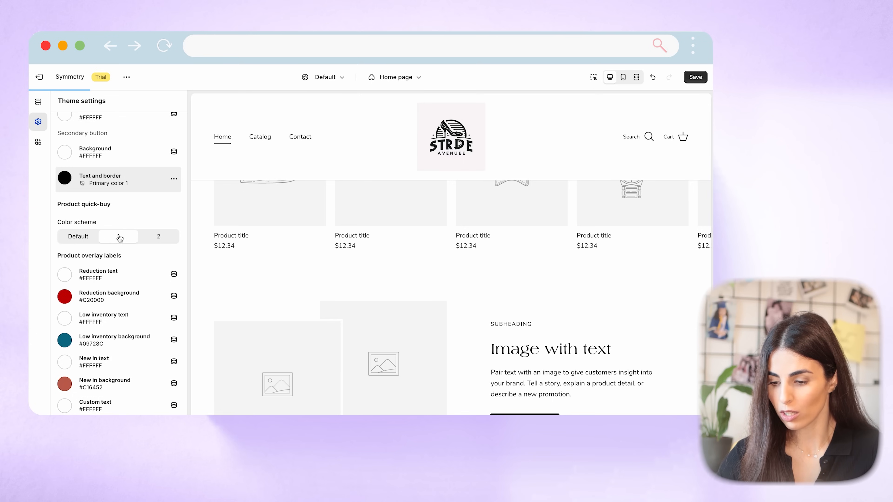
left_click(163, 238)
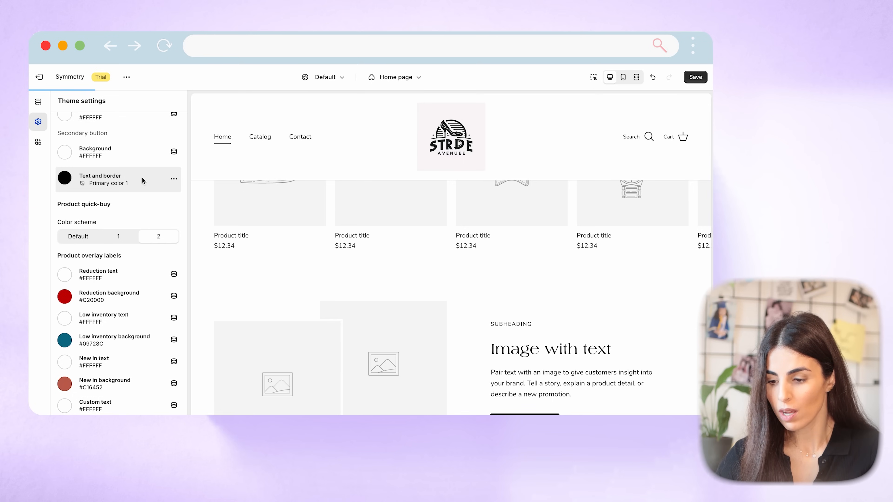
scroll(143, 178, "up", 10)
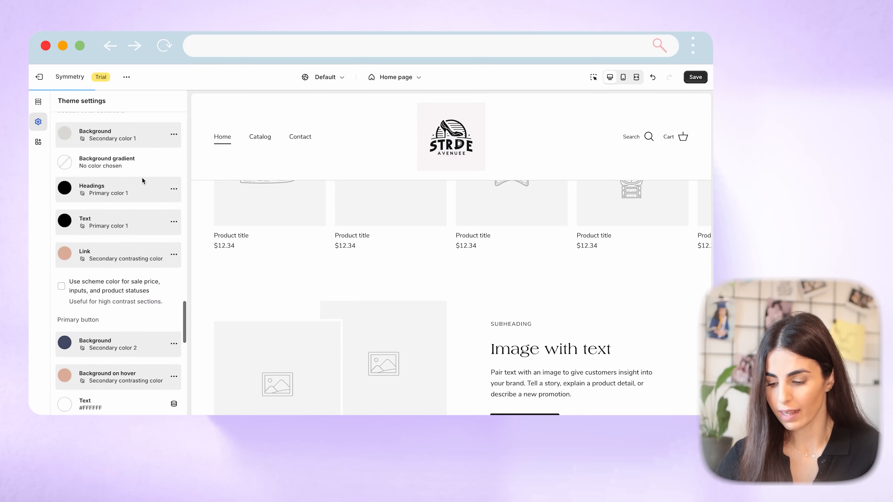
scroll(142, 178, "down", 8)
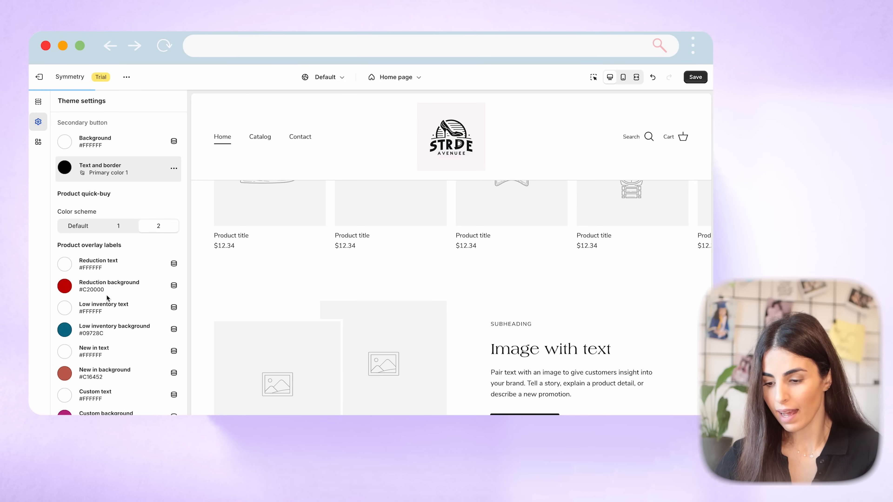
- Examine the product overlay labels in the New Arrivals section of the Chantilly demo store
scroll(106, 295, "down", 3)
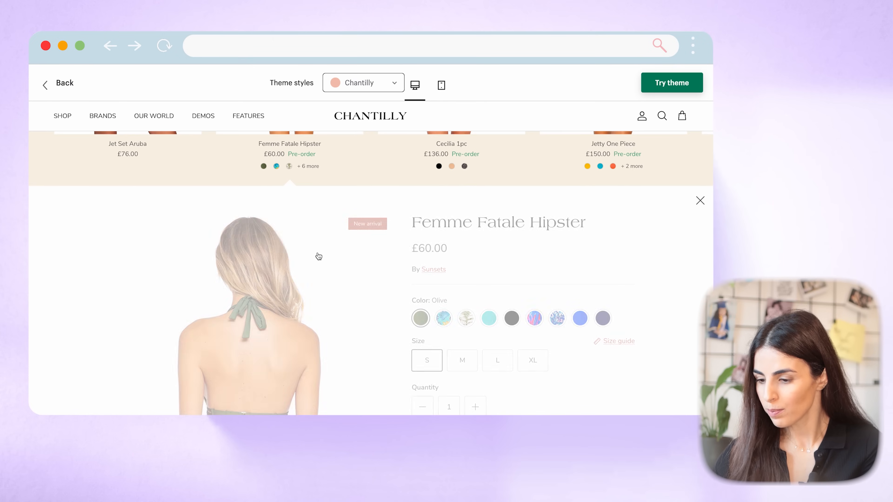
scroll(317, 252, "up", 8)
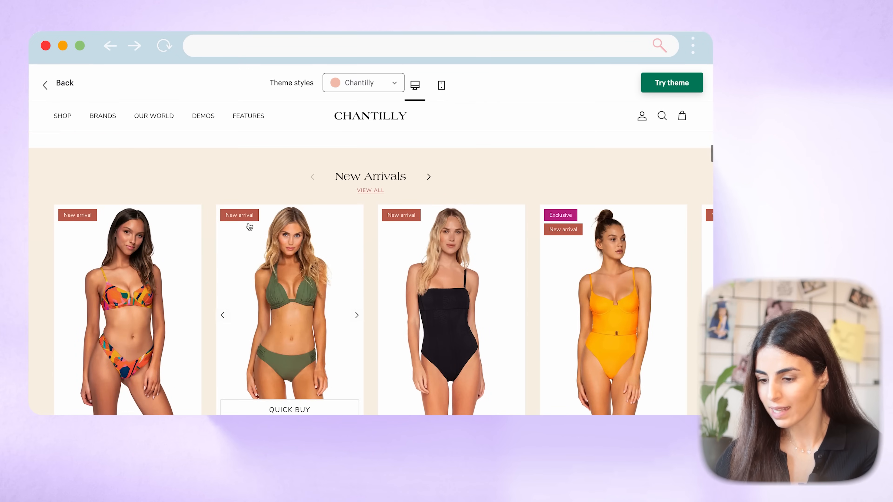
mouse_move(567, 223)
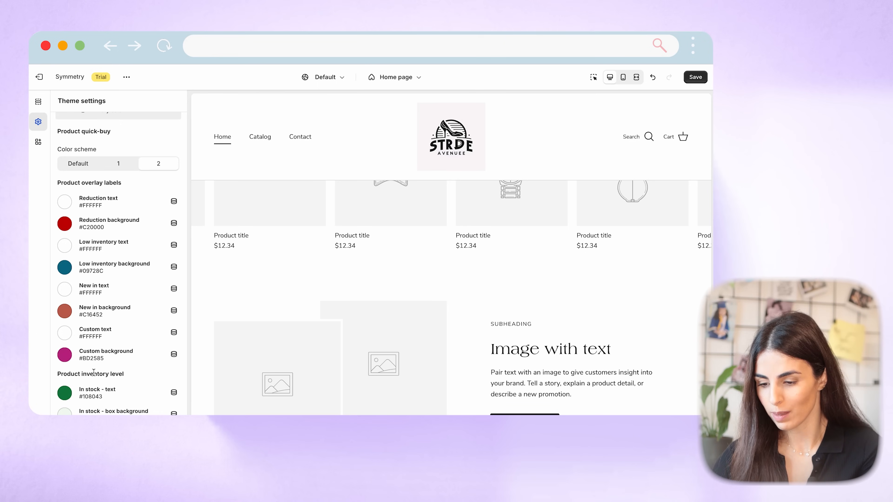
- Connect the product overlay labels' reduction background to Secondary contrasting color and the low inventory background to Secondary color 2
left_click(175, 224)
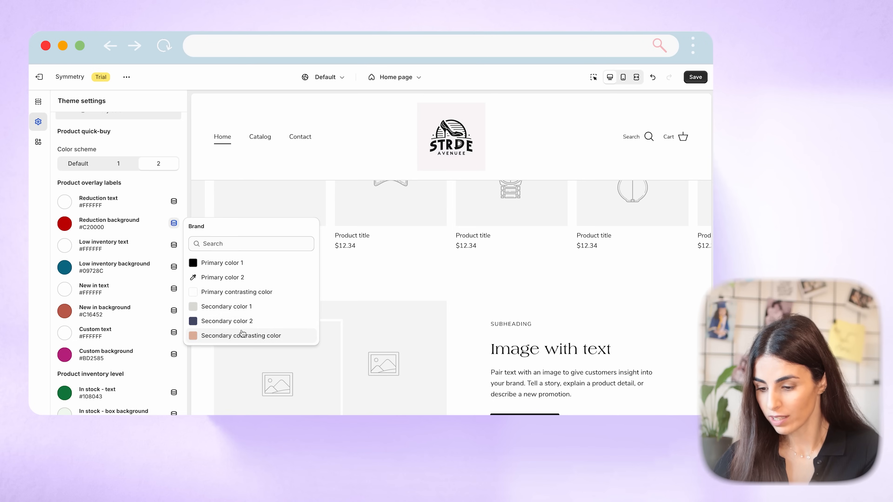
left_click(241, 336)
left_click(174, 279)
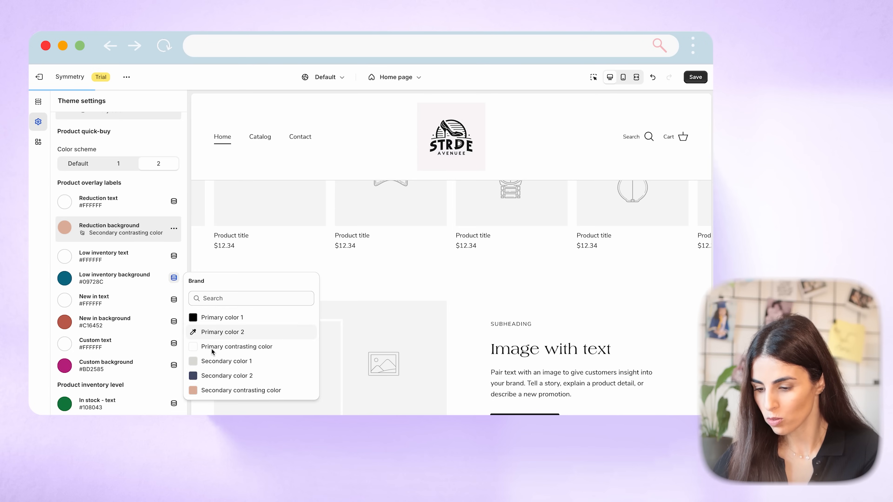
left_click(210, 375)
- Connect the New in and Custom overlay label backgrounds to the brand's Secondary contrasting color
scroll(165, 326, "down", 1)
left_click(174, 298)
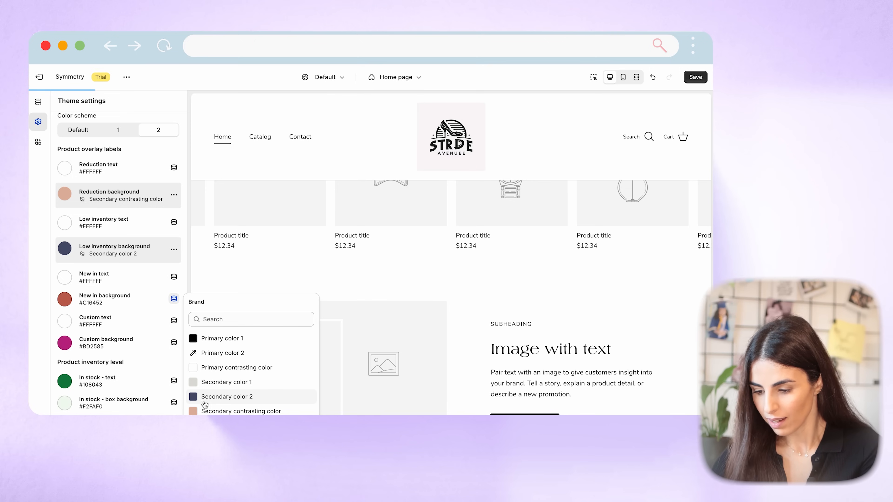
left_click(205, 412)
left_click(173, 355)
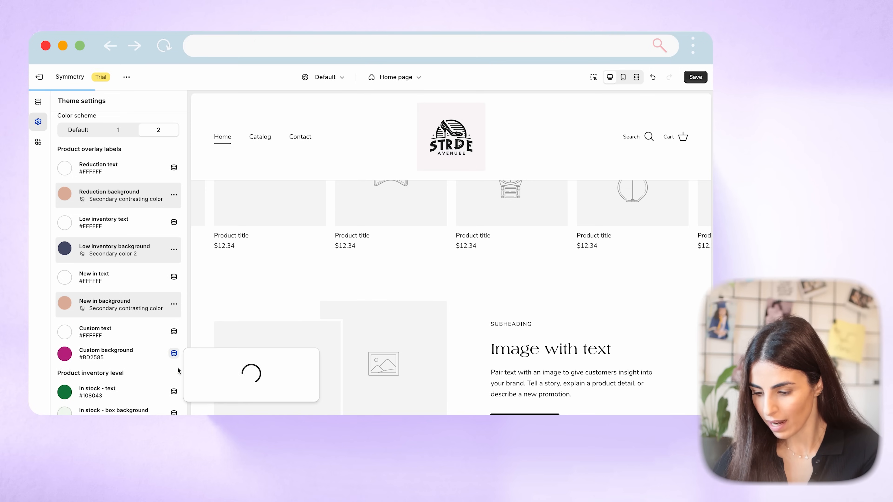
left_click(211, 442)
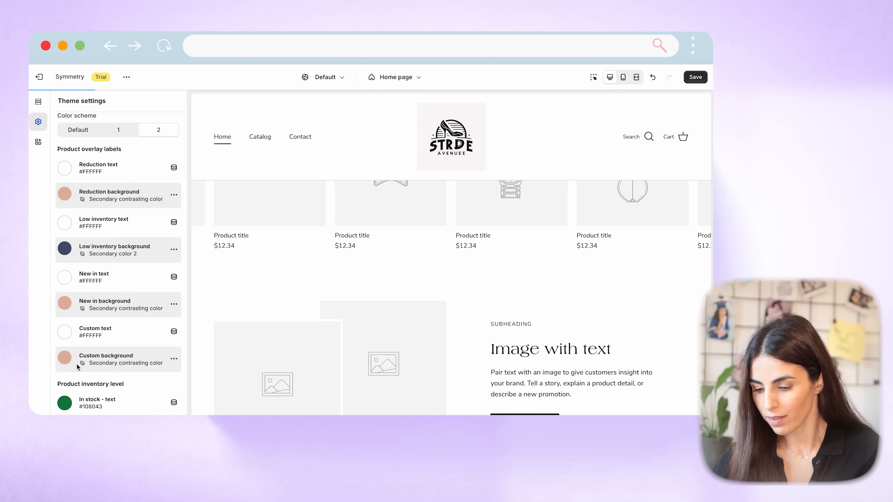
- Check the brand colors in the desktop image color palette.png, close it and return to the product inventory level settings
scroll(154, 253, "down", 5)
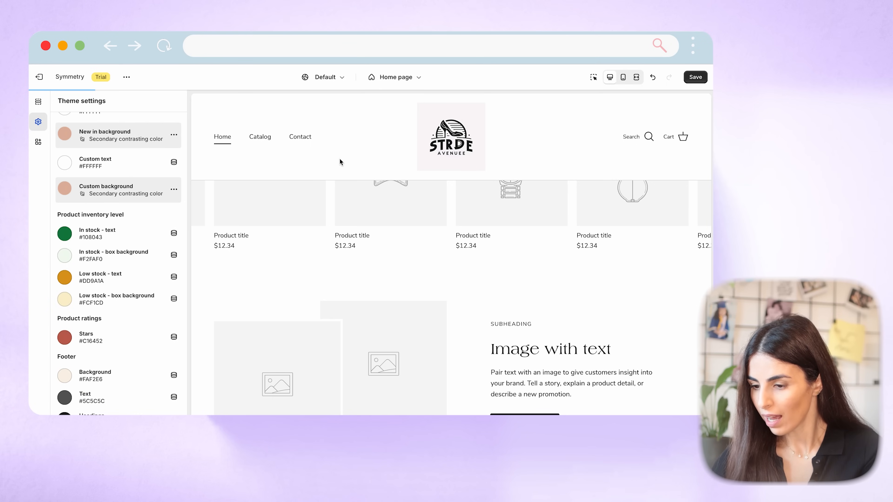
key("ctrl+super+f")
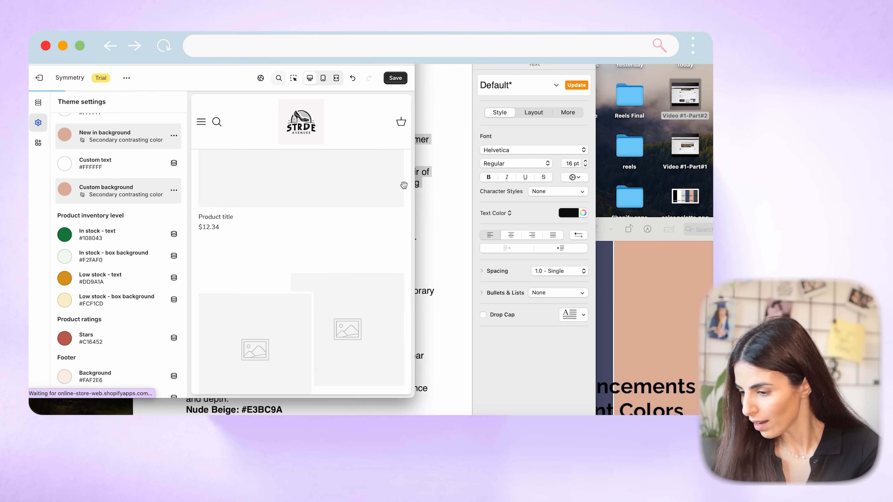
double_click(690, 200)
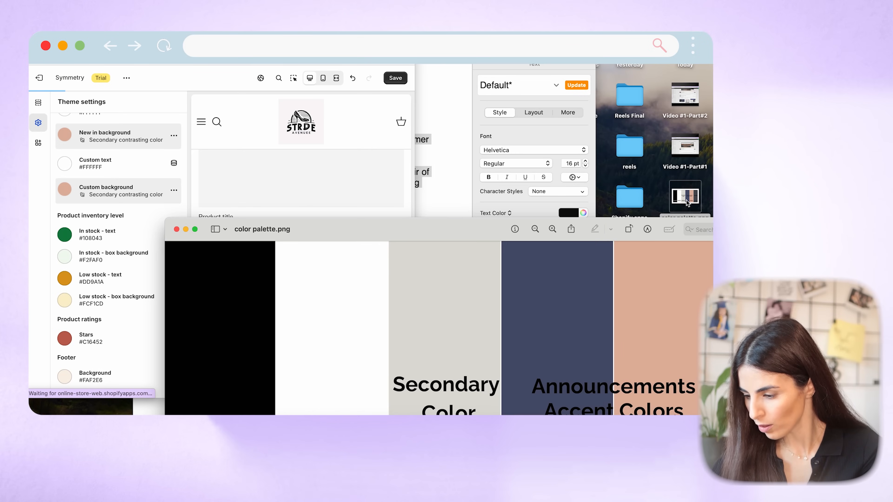
left_click(177, 229)
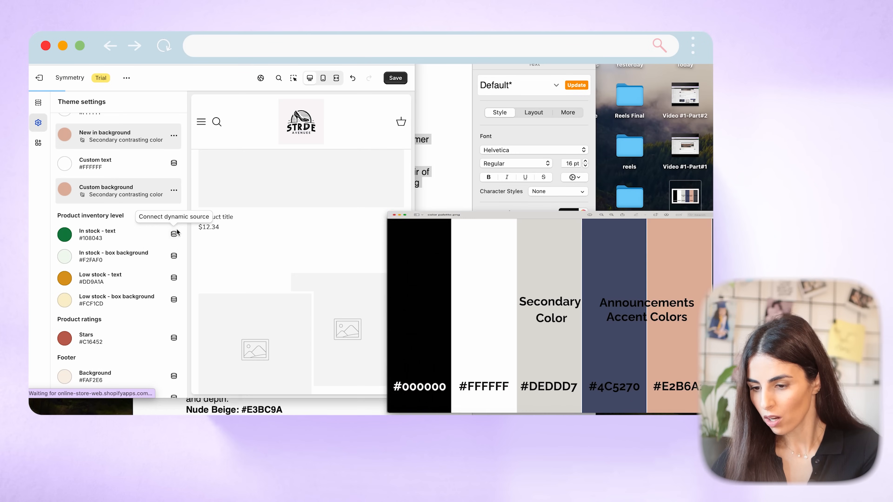
key("ctrl+super+f")
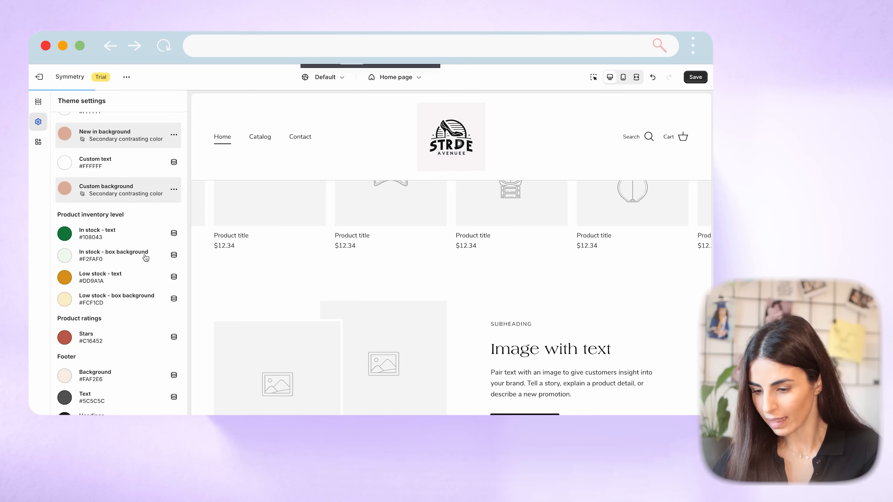
- Connect the product inventory level's in-stock text to Secondary color 2 and its box background to Secondary color 1
left_click(176, 236)
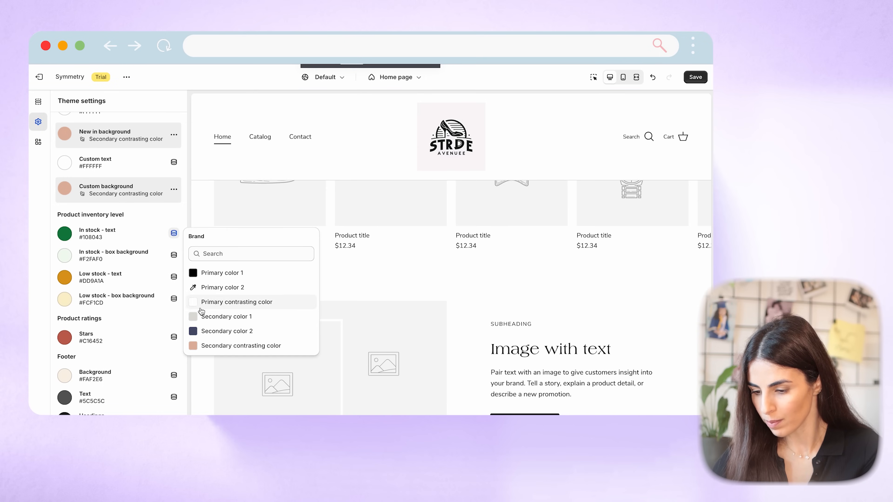
left_click(194, 329)
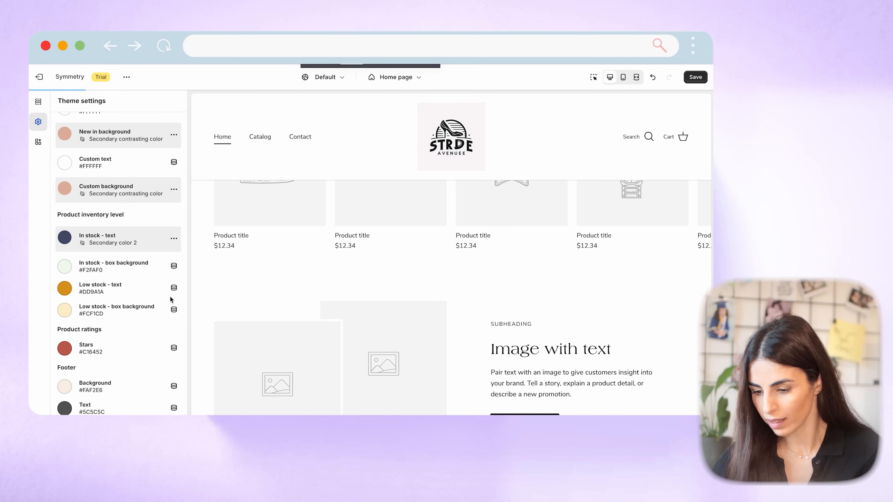
left_click(174, 266)
left_click(218, 350)
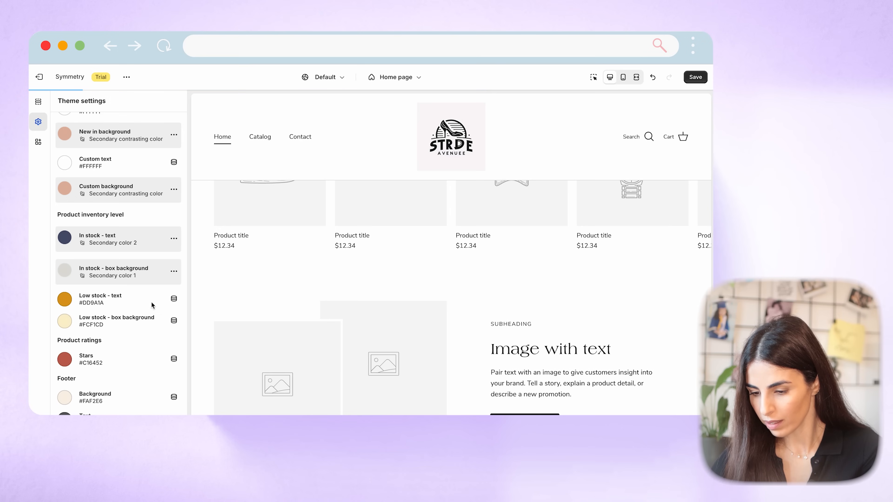
- Connect the product inventory level's low-stock text to Secondary contrasting color and its box background to Secondary color 1
left_click(170, 300)
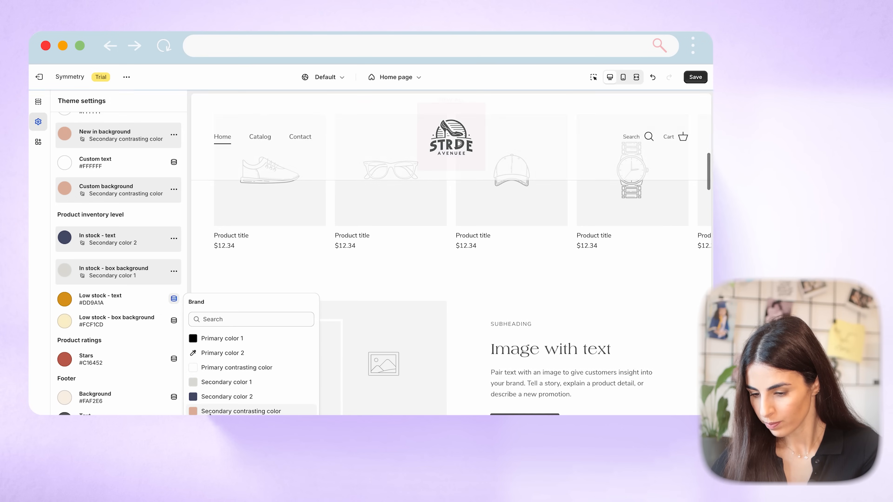
left_click(211, 408)
left_click(173, 332)
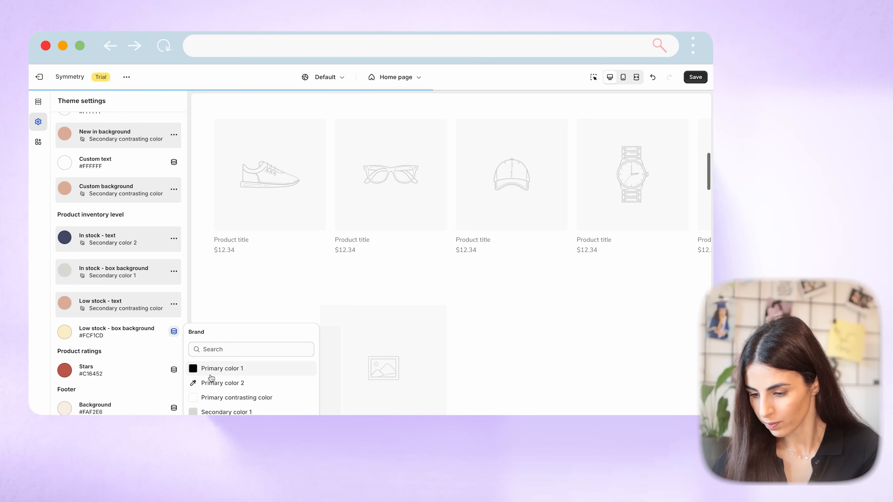
left_click(207, 413)
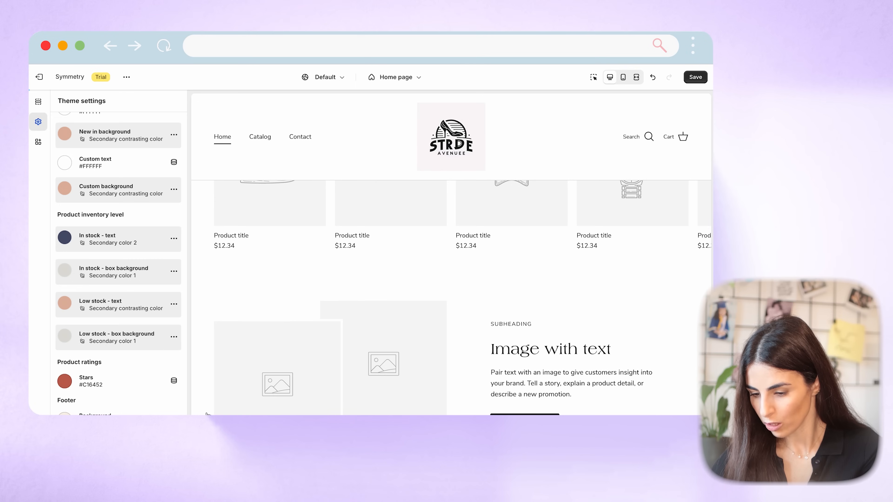
- Connect the product ratings' star color to the brand's Secondary contrasting color
scroll(128, 383, "down", 5)
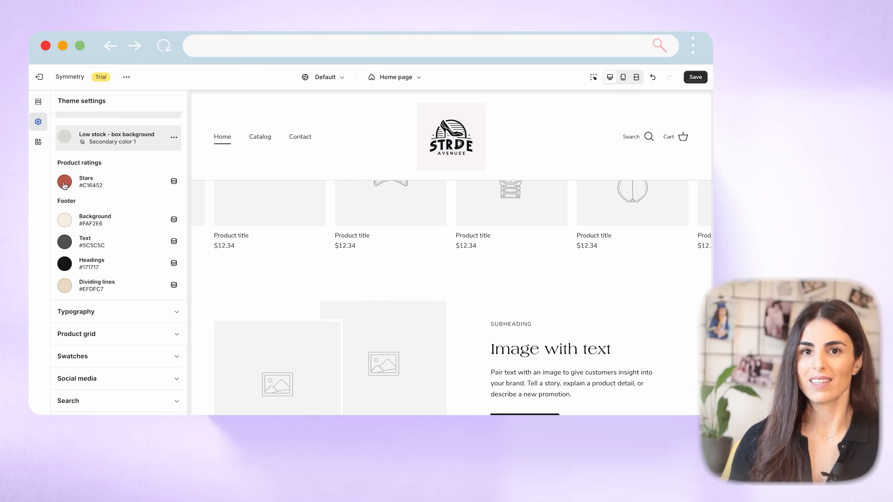
left_click(174, 182)
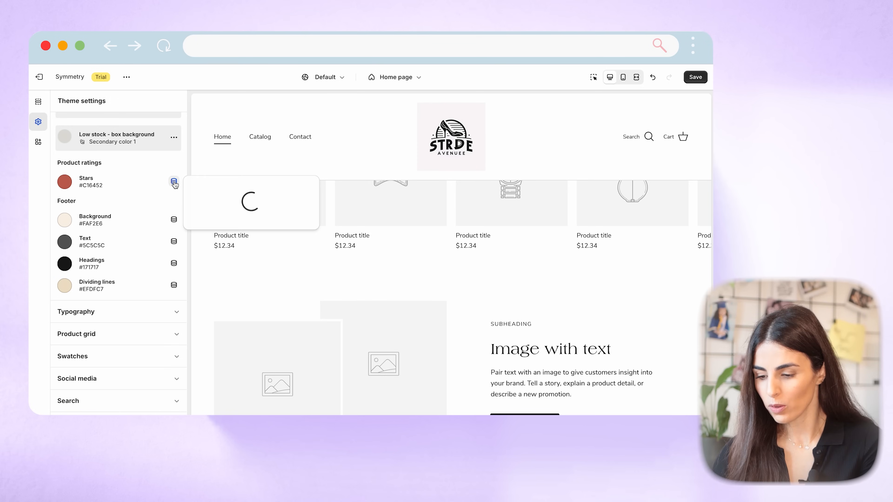
left_click(218, 295)
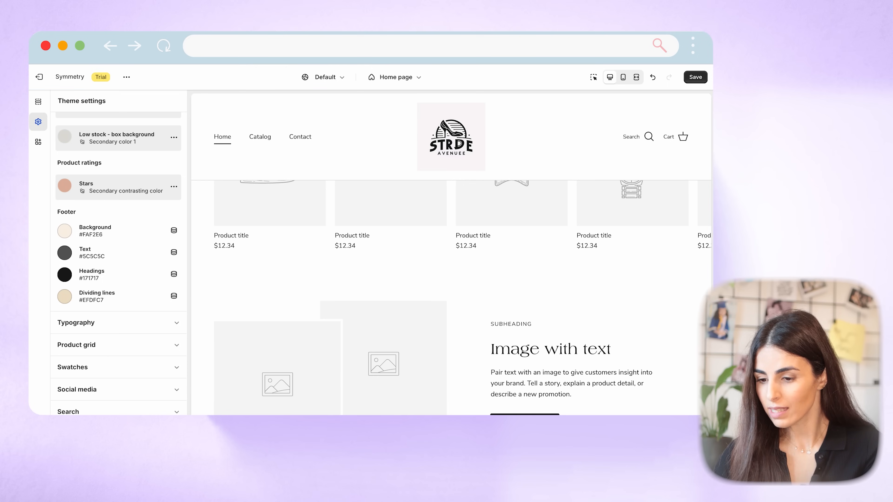
- Open color palette.png from the desktop and show its footer color beside the theme editor window
key("ctrl+Up")
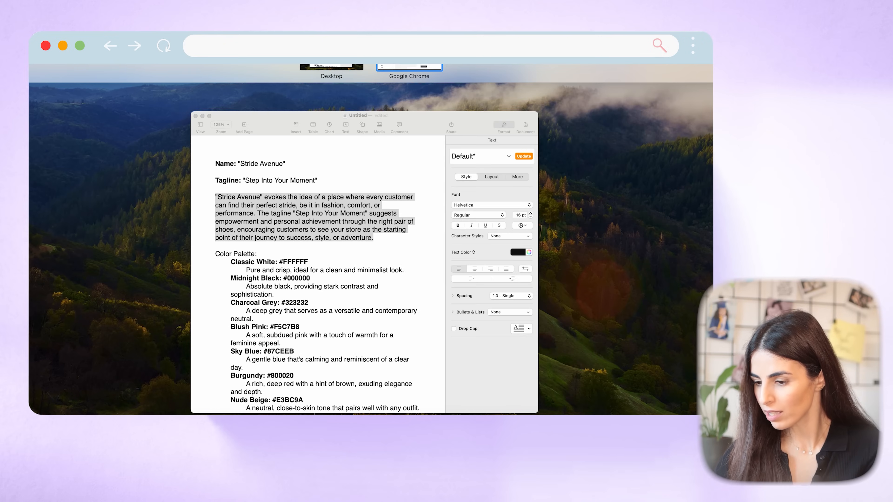
left_click(338, 66)
double_click(688, 199)
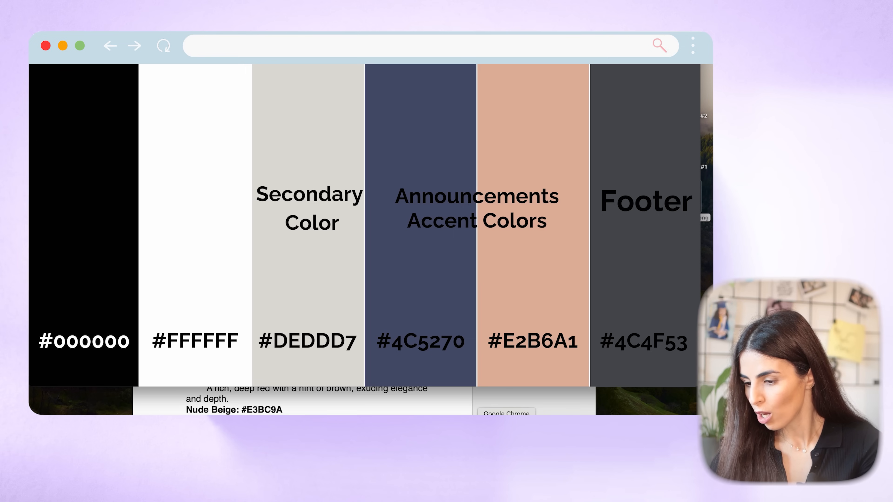
key("ctrl+Up")
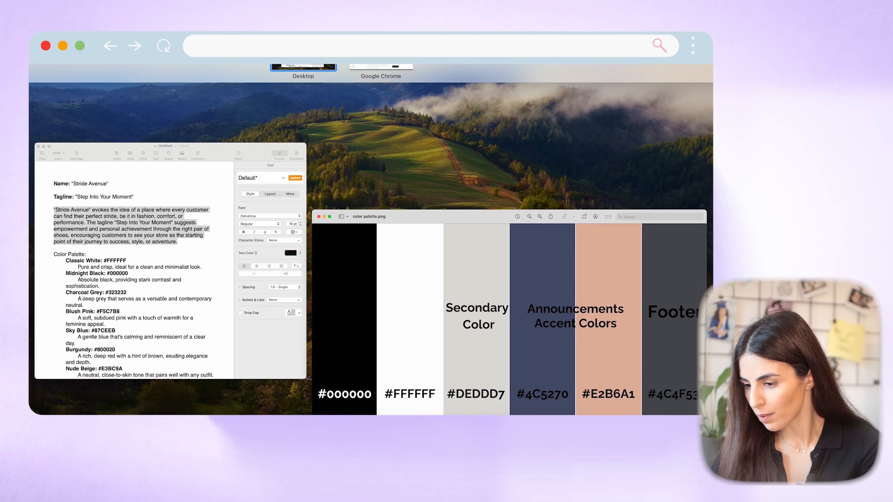
left_click(381, 67)
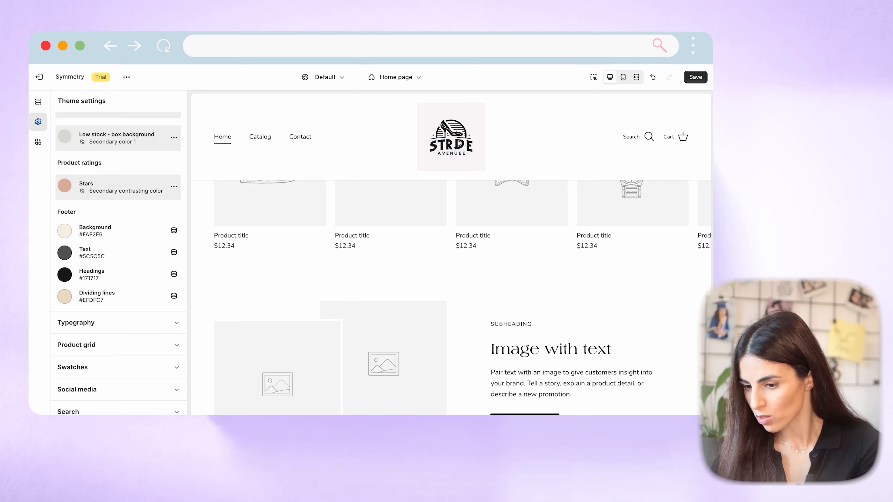
left_click(56, 39)
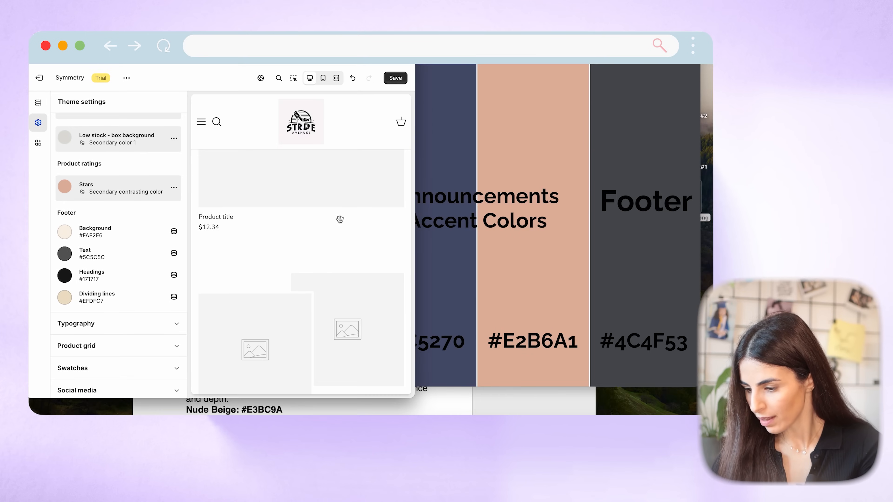
- Set the footer background color to #4C4F53
left_click(64, 233)
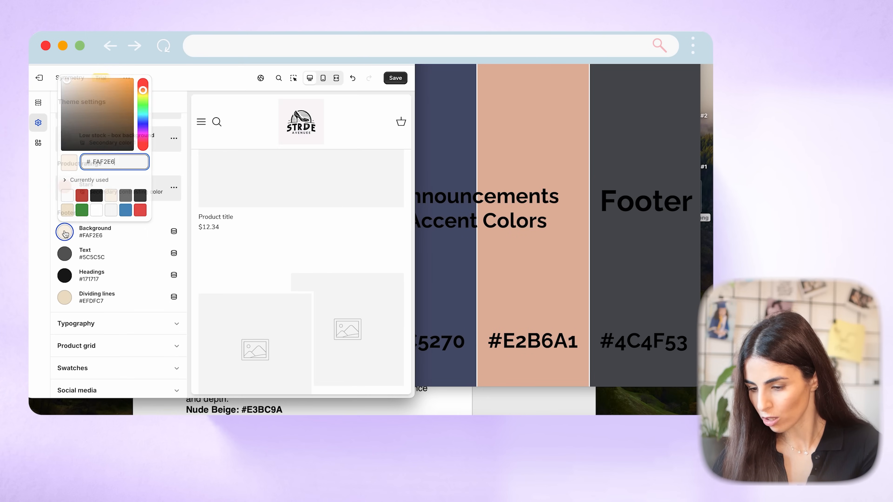
left_click_drag(114, 162, 90, 163)
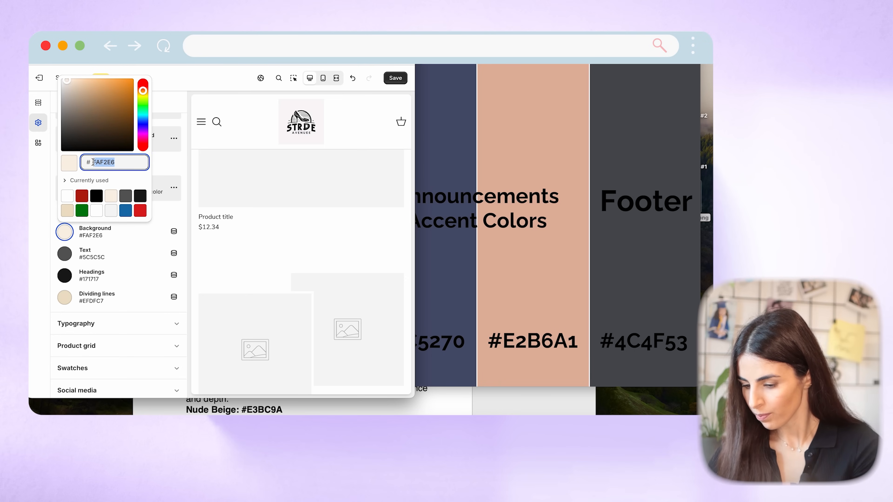
type("4C4F53")
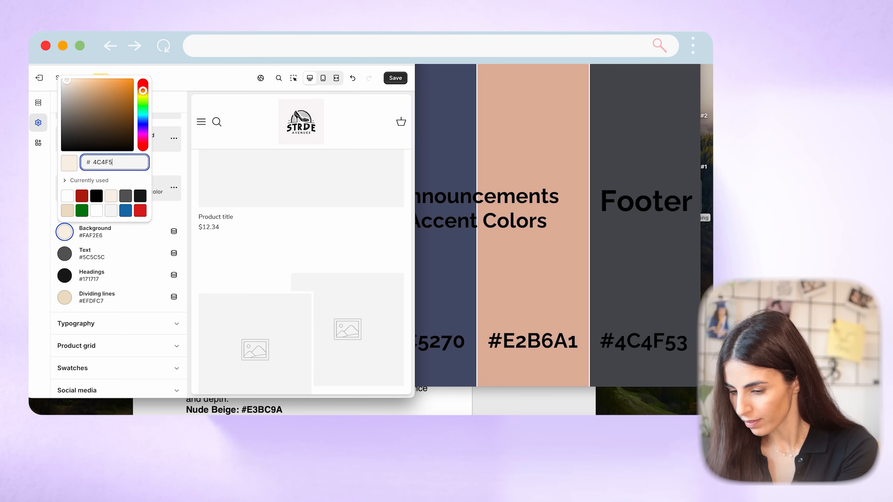
left_click(32, 238)
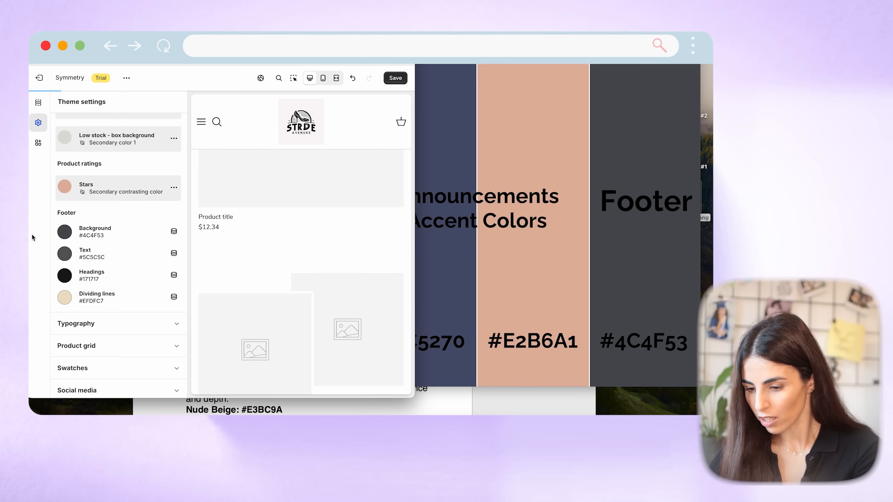
- Set the footer text and headings colors to white, #FFFFFF
left_click(65, 254)
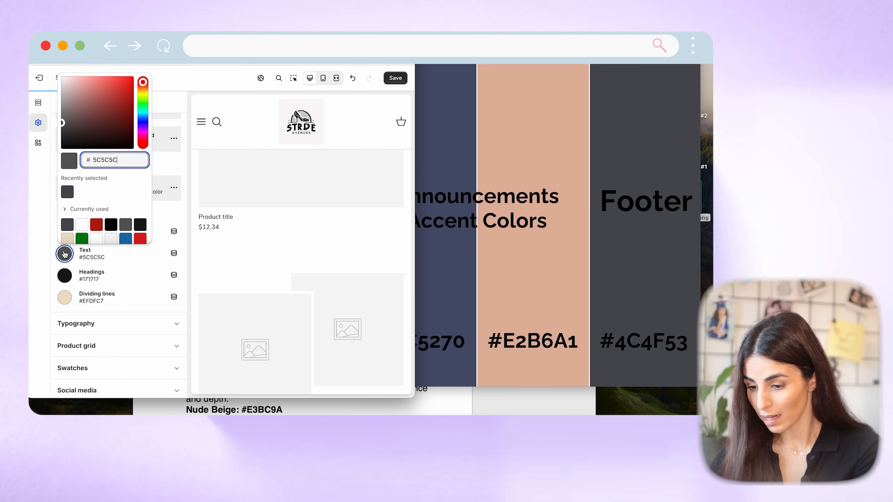
left_click(82, 224)
left_click(37, 286)
left_click(65, 276)
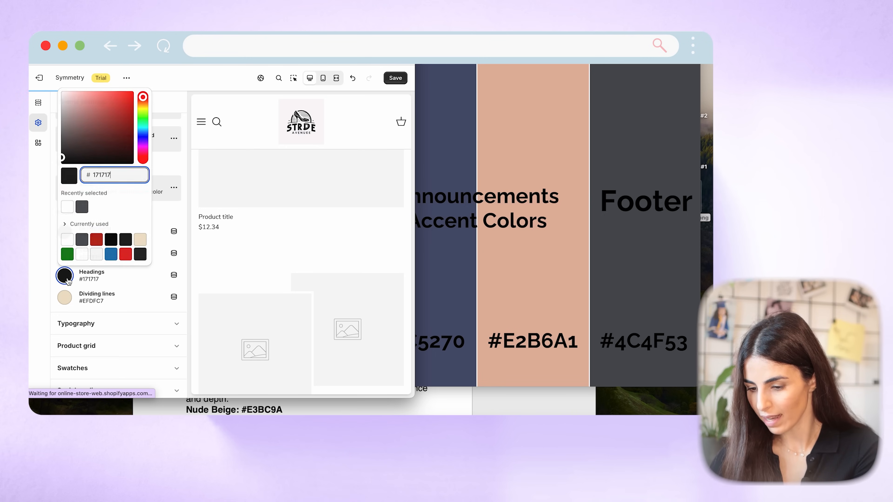
left_click(87, 243)
left_click(68, 242)
left_click(36, 278)
- Connect the footer's dividing lines to the brand's Secondary contrasting color
left_click(174, 298)
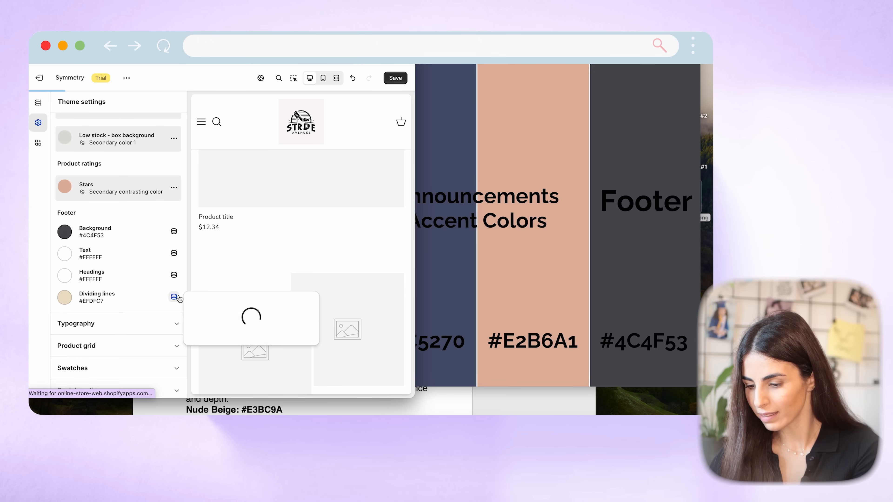
left_click(220, 390)
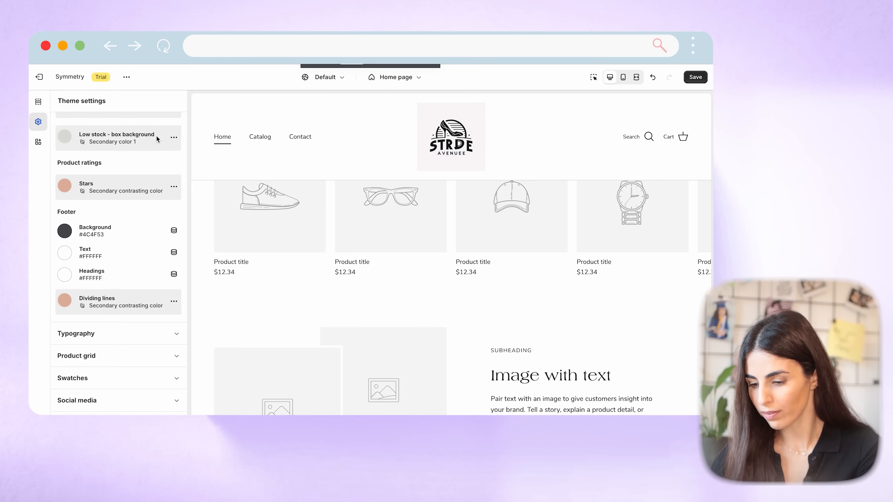
- Open the theme's Typography settings and examine the fonts, text sizes, and button style and shape options
scroll(126, 297, "up", 15)
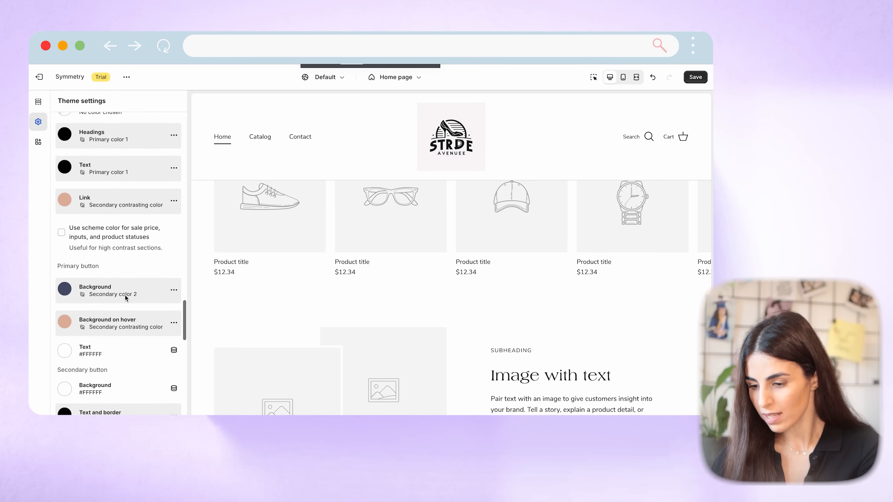
scroll(125, 299, "up", 10)
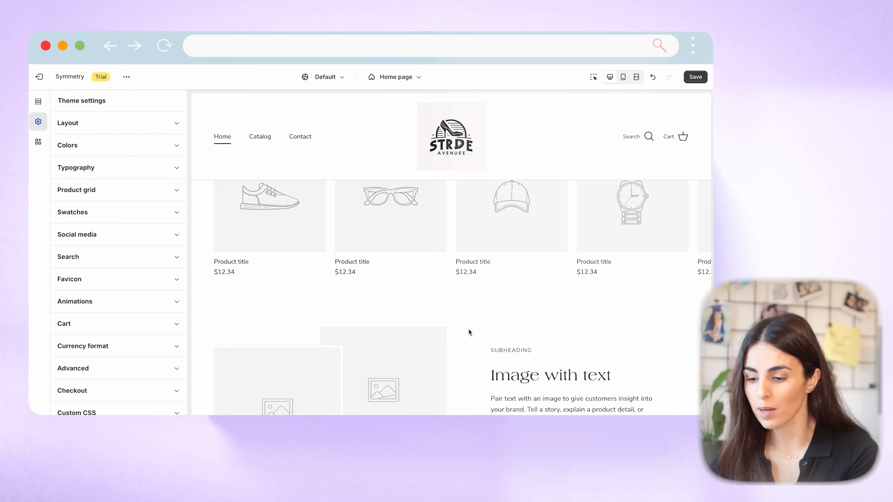
left_click(167, 172)
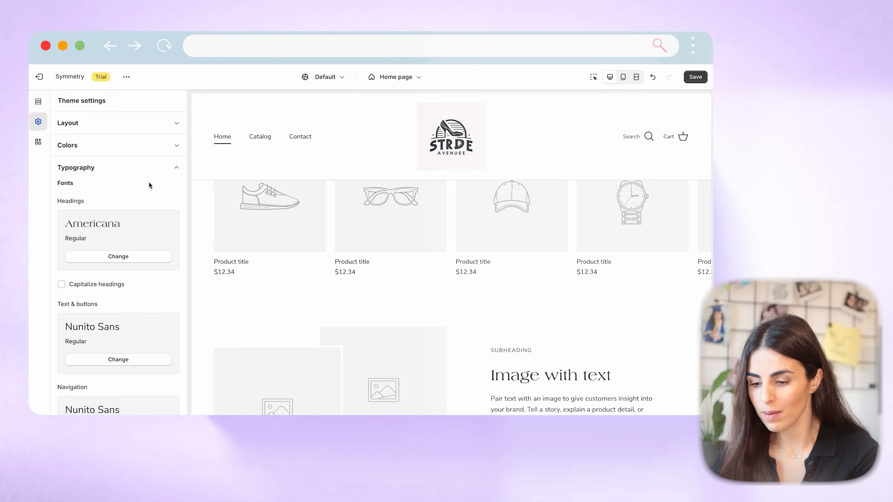
scroll(148, 186, "down", 1)
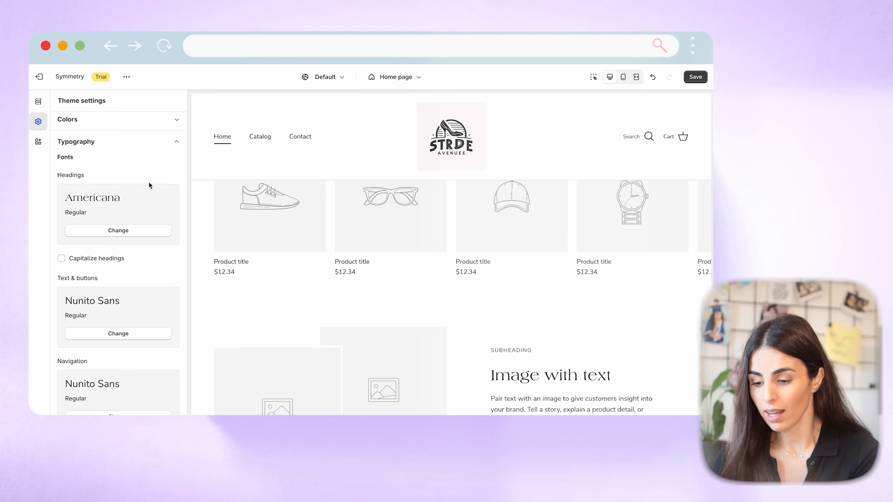
scroll(149, 183, "down", 5)
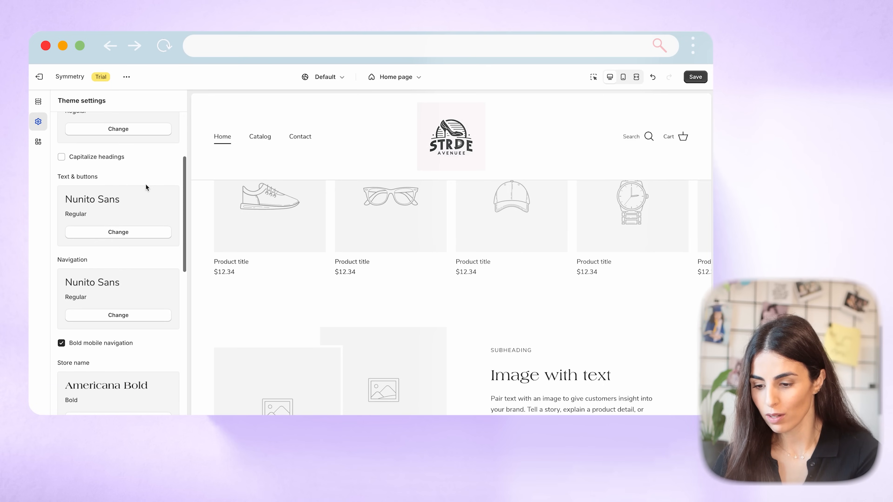
scroll(124, 202, "down", 3)
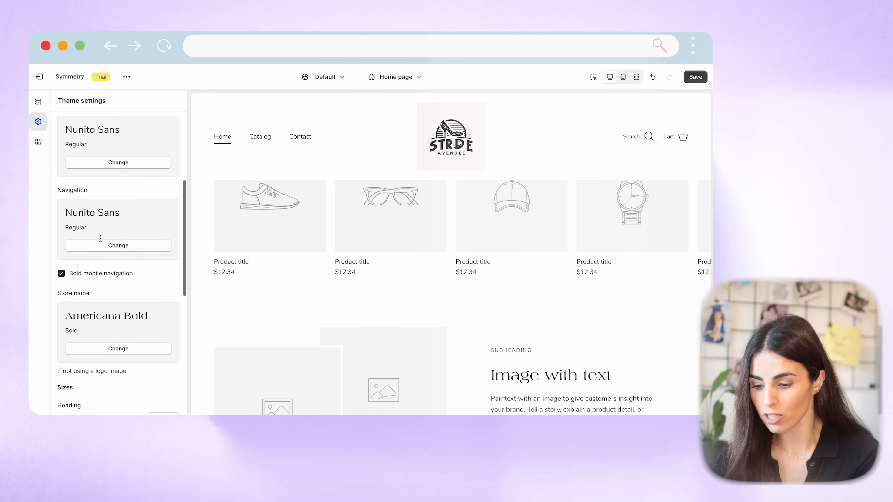
scroll(97, 281, "down", 7)
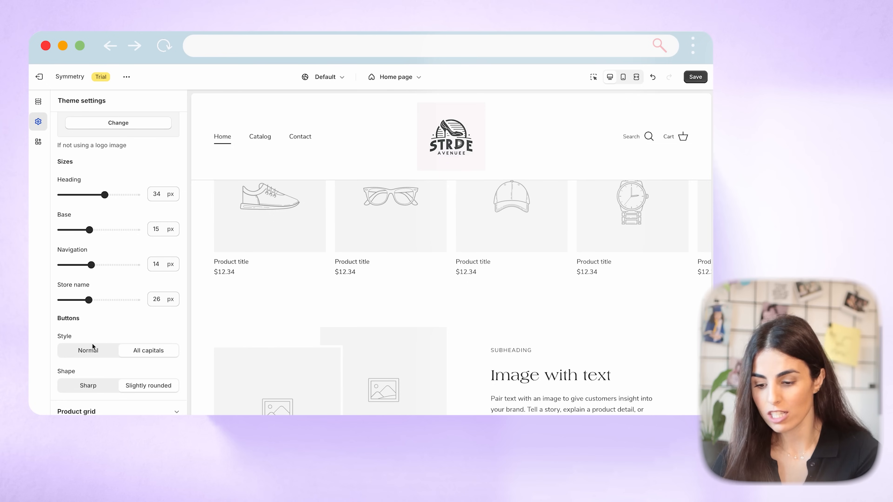
- Open the font selection for the theme's headings
scroll(100, 287, "up", 12)
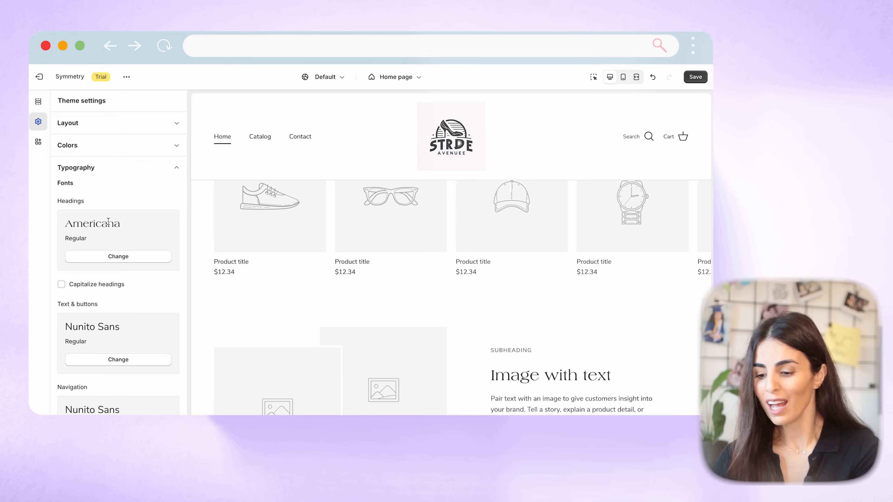
left_click(125, 259)
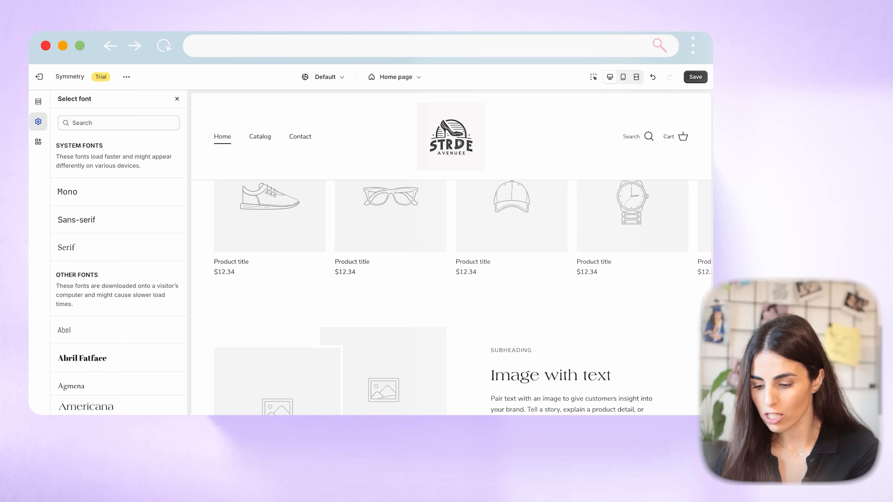
- Set the headings font to Americana in the Bold style
left_click(79, 421)
left_click(74, 397)
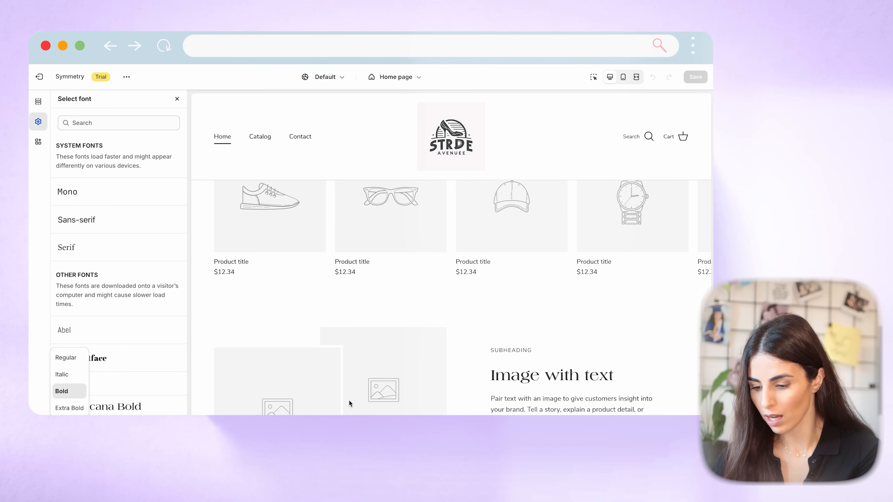
left_click(72, 409)
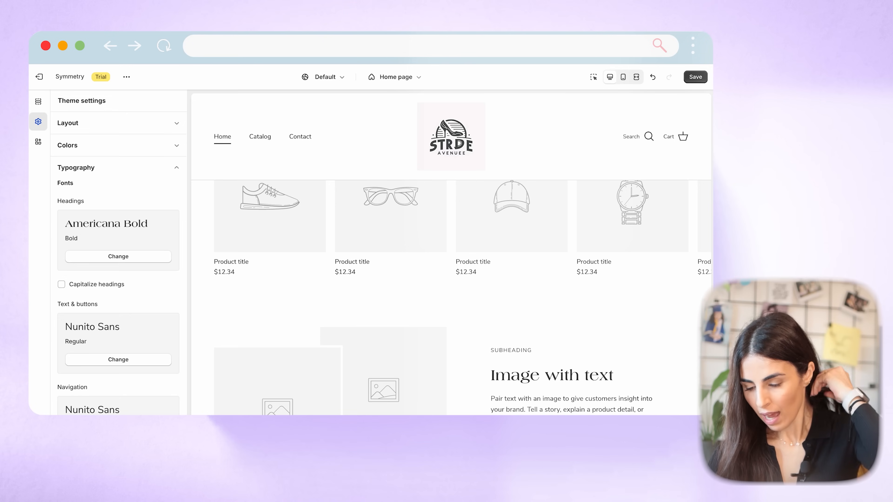
- Try capitalizing the headings across the store preview
left_click(94, 288)
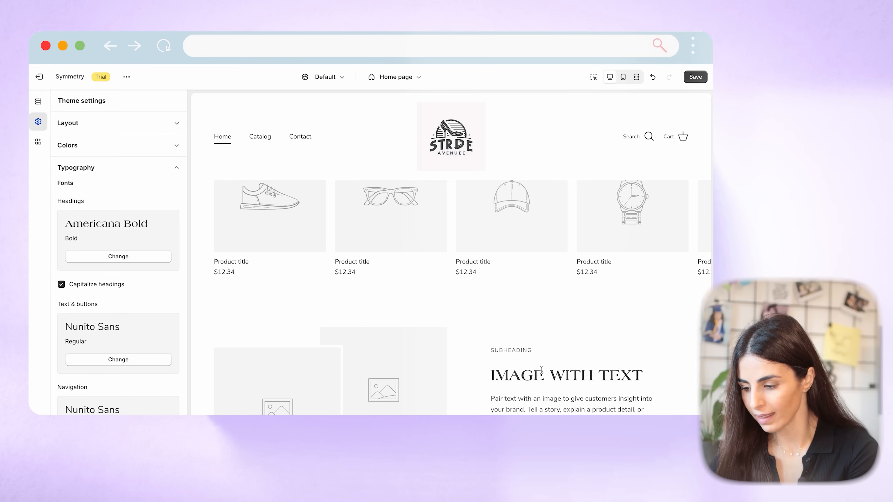
scroll(542, 370, "down", 2)
left_click(62, 285)
- Compare the mobile menu with bold mobile navigation on and off, using the mobile preview
scroll(99, 299, "down", 2)
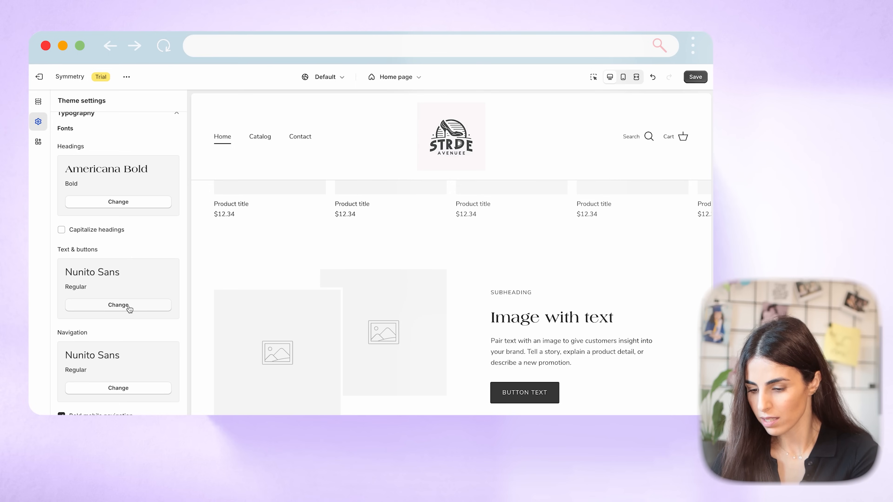
scroll(128, 306, "down", 5)
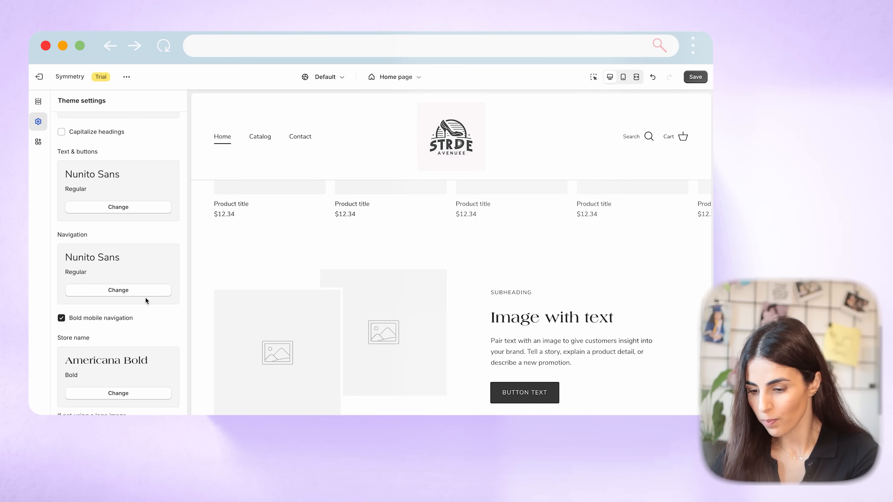
scroll(145, 298, "down", 2)
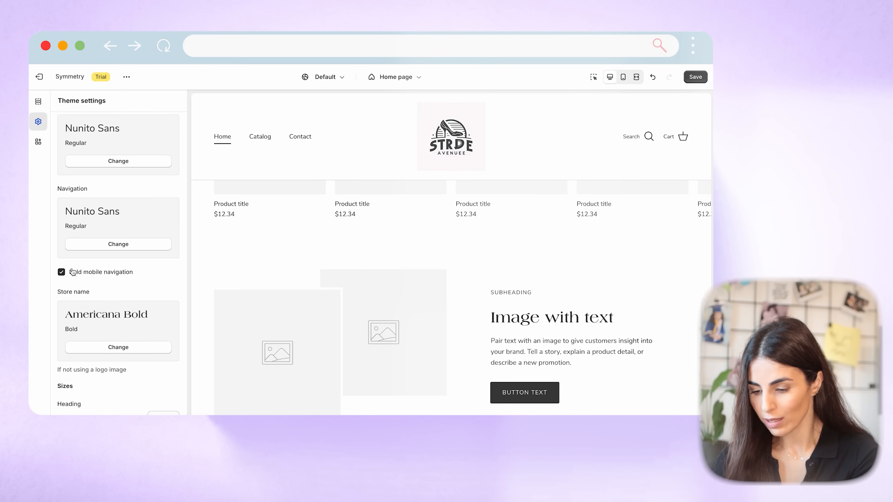
left_click(625, 78)
left_click(375, 123)
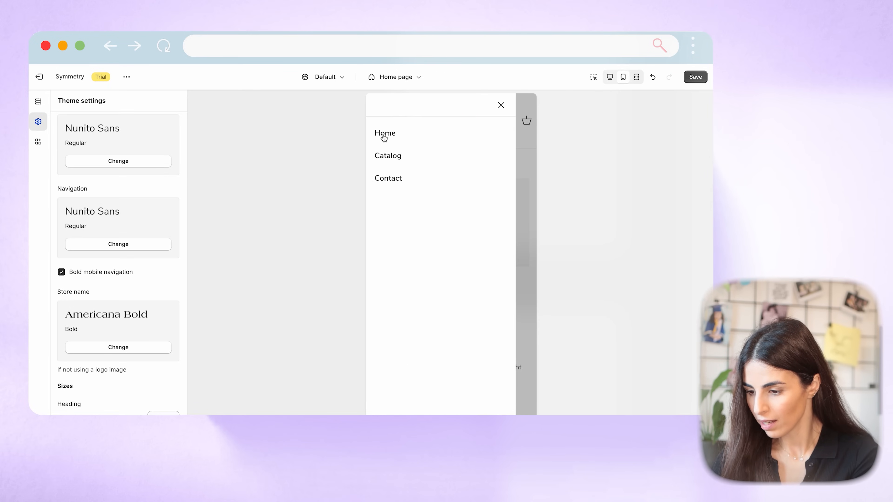
left_click(61, 272)
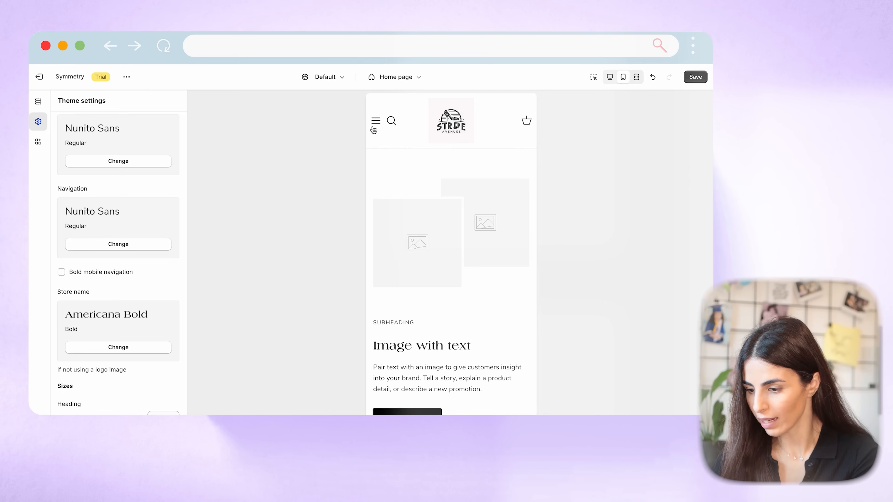
left_click(374, 129)
left_click_drag(79, 274, 79, 280)
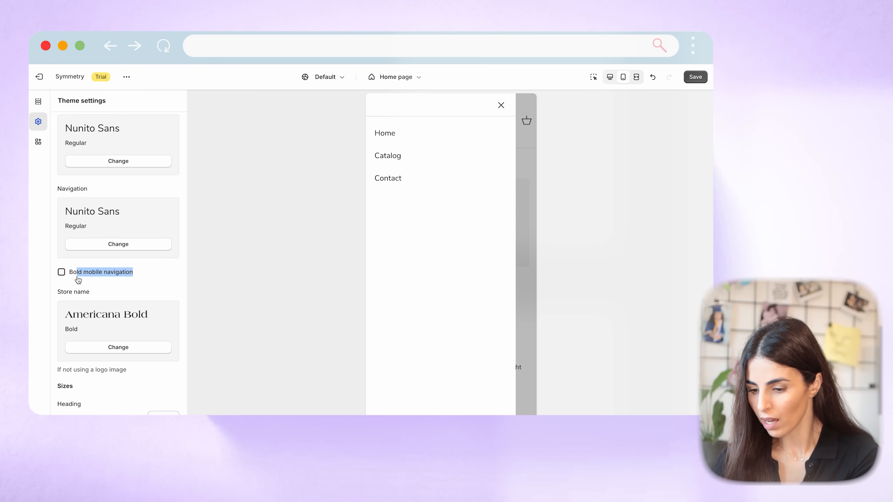
left_click(610, 77)
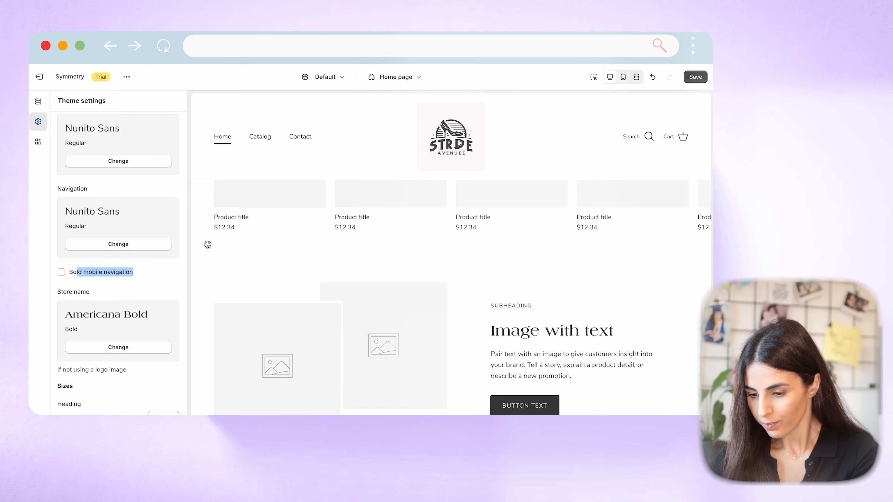
left_click(67, 273)
- Set the navigation text size to 16 px
scroll(102, 292, "down", 8)
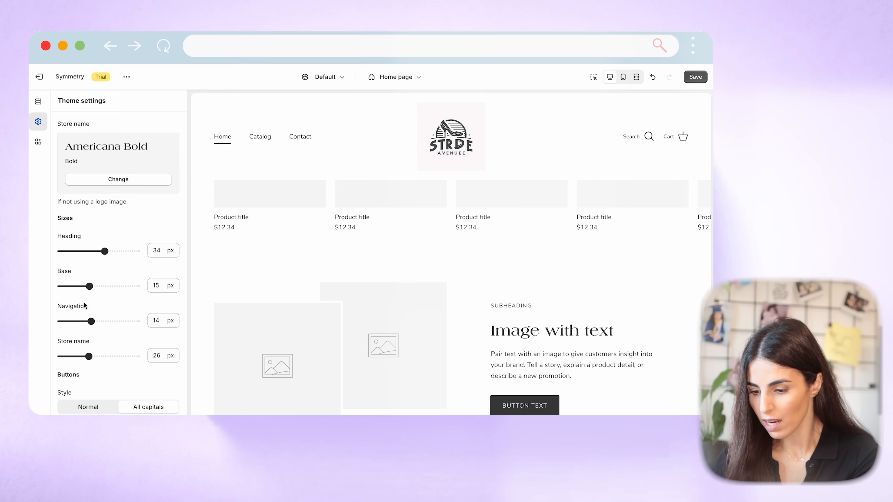
left_click(94, 321)
left_click_drag(92, 321, 107, 321)
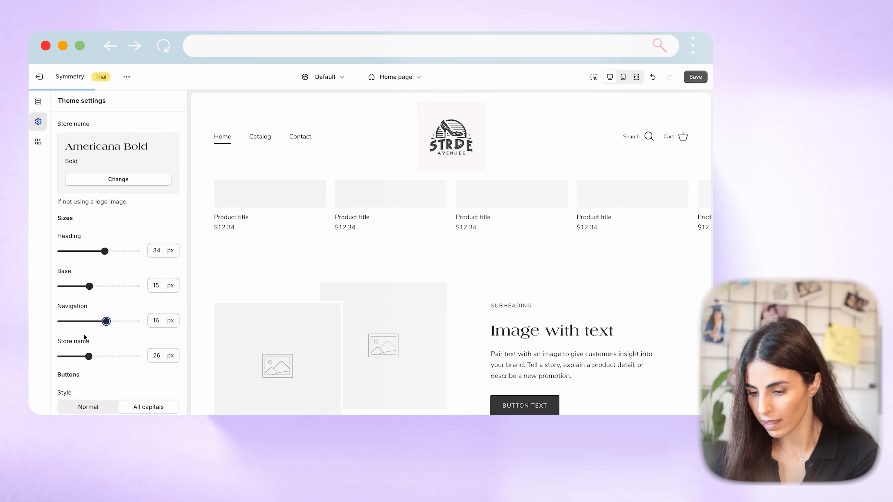
- Try the Normal button style in place of All capitals
scroll(94, 345, "down", 5)
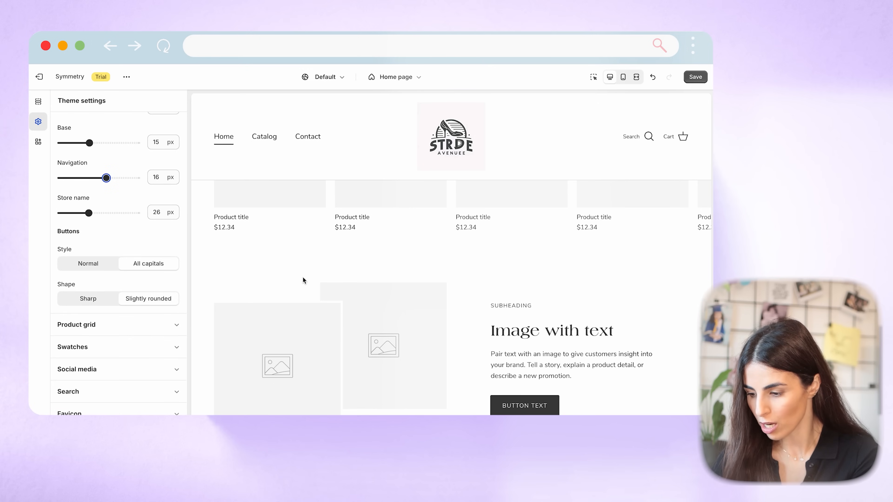
left_click(86, 264)
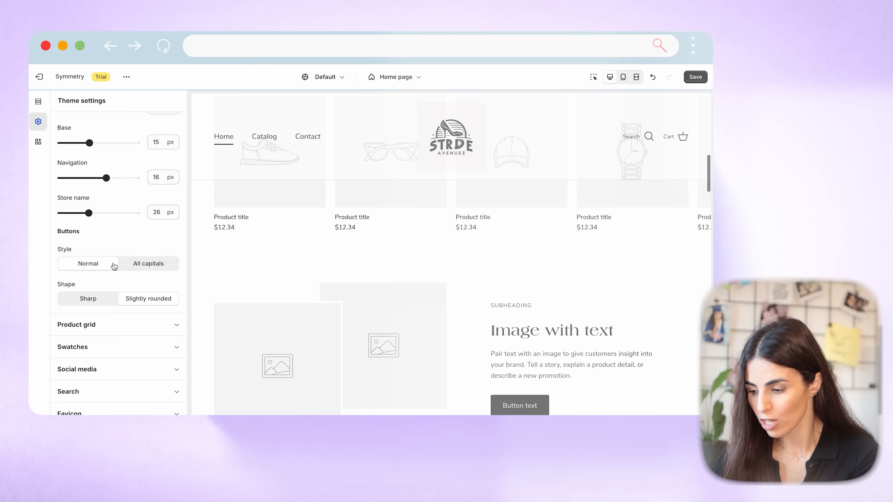
left_click(152, 263)
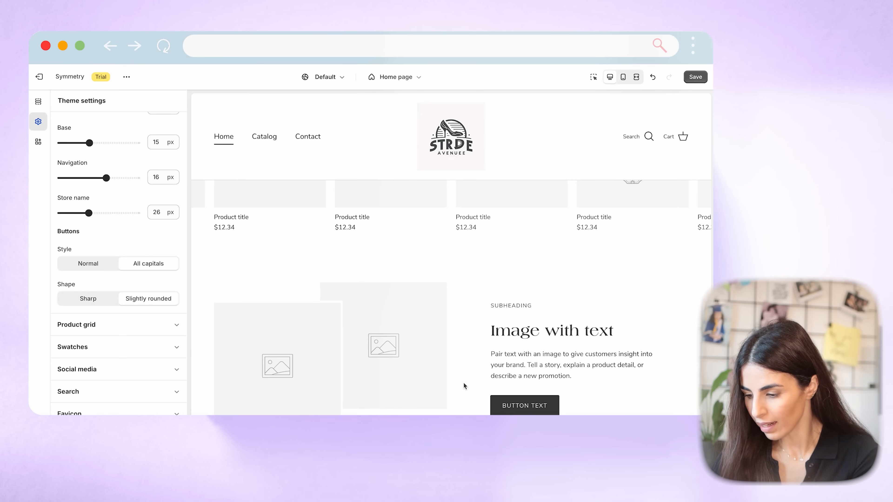
- Set the button shape to Sharp and open the Product grid theme settings
left_click(86, 302)
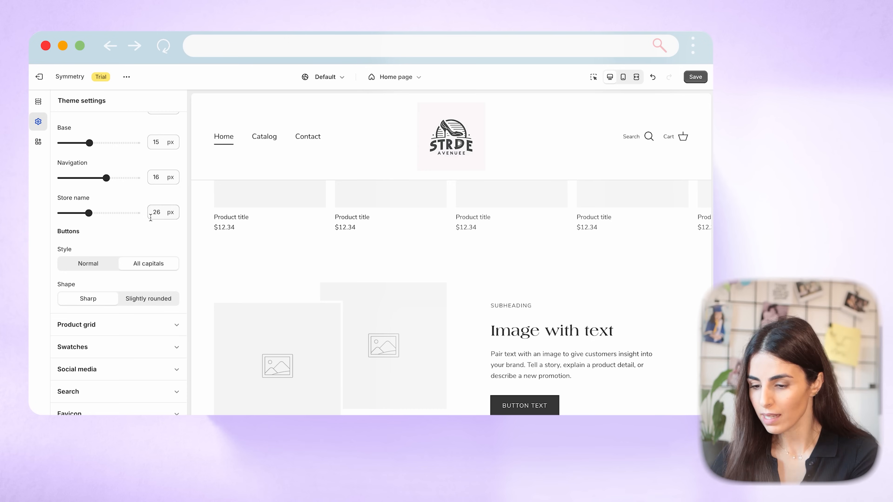
scroll(151, 218, "up", 10)
left_click(158, 170)
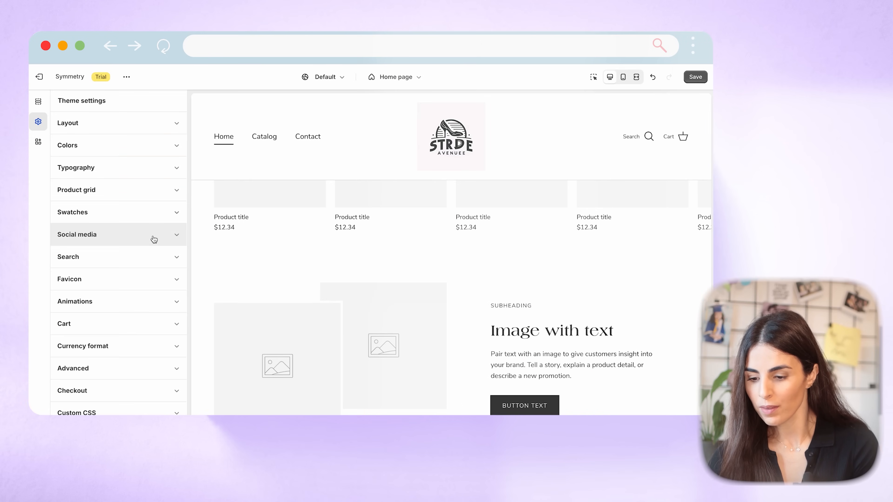
left_click(137, 191)
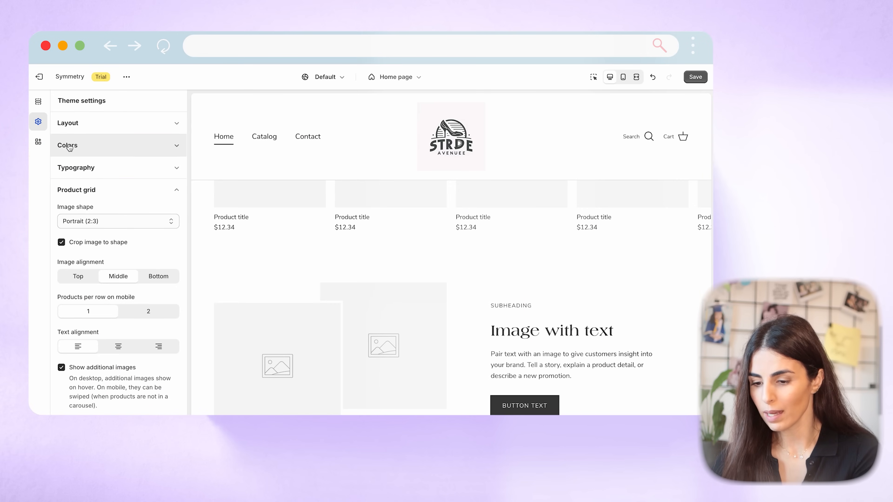
- Open the settings of the Featured collection section on the home page
left_click(40, 102)
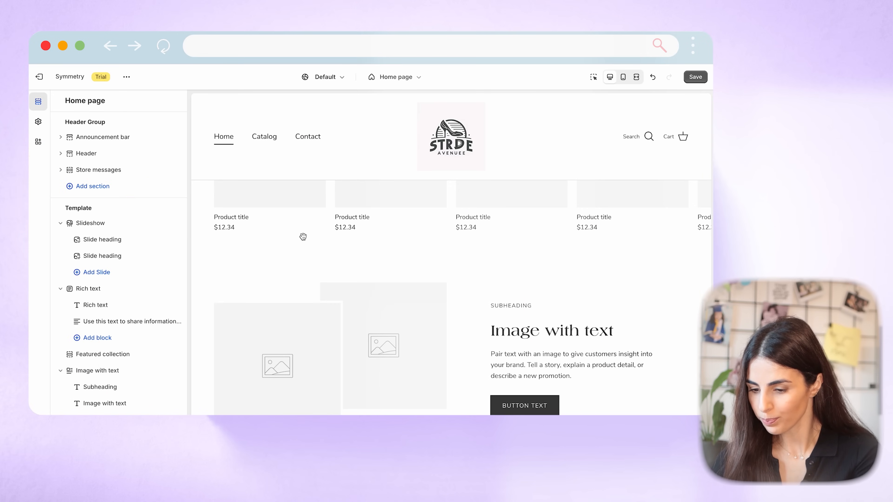
scroll(302, 235, "up", 5)
scroll(303, 236, "down", 5)
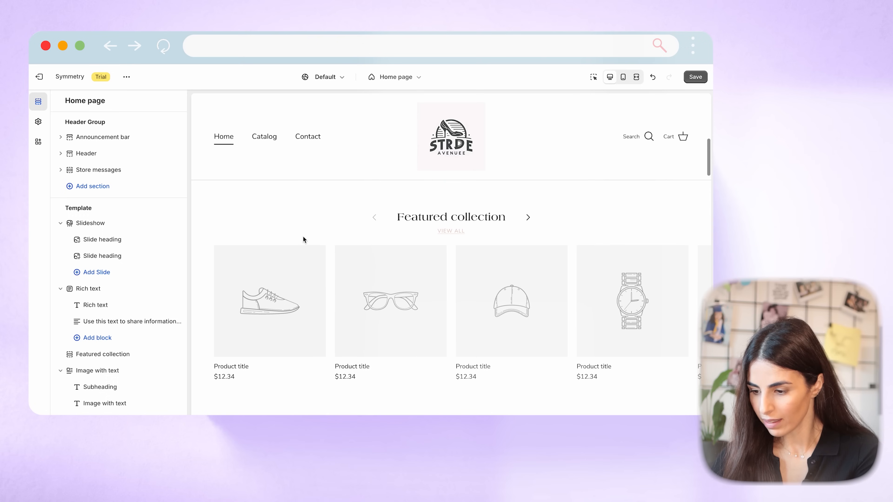
scroll(145, 289, "down", 2)
scroll(144, 289, "down", 2)
left_click(124, 277)
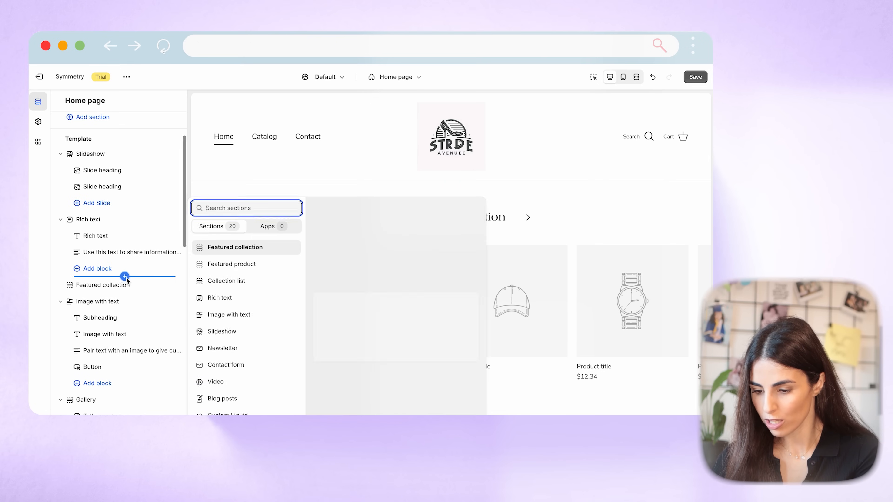
left_click(114, 290)
left_click(114, 289)
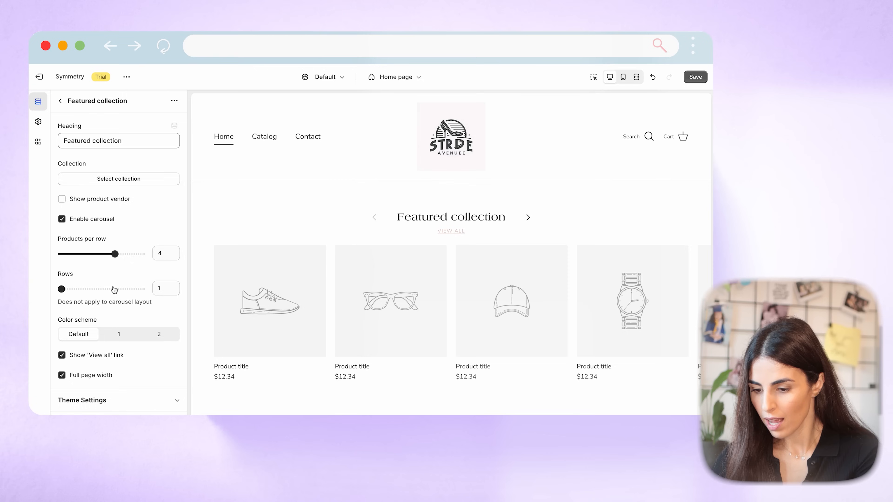
- Assign the Heels collection to the Featured collection section
left_click(117, 178)
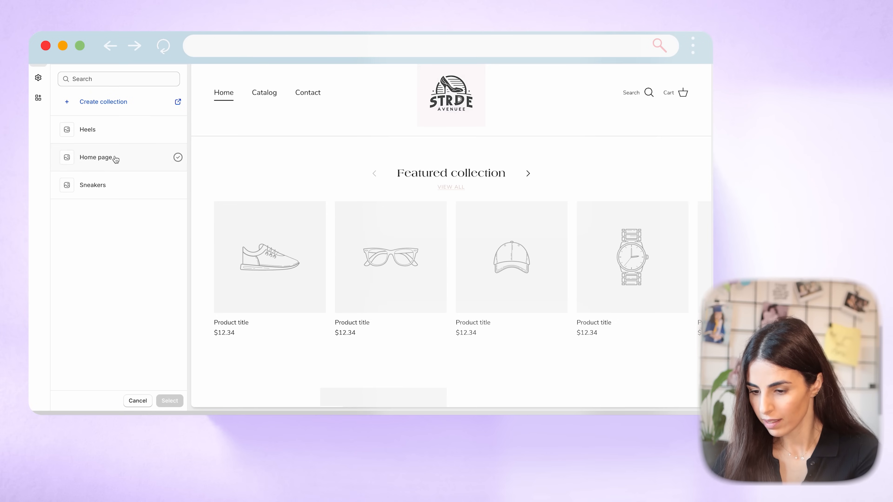
left_click(114, 201)
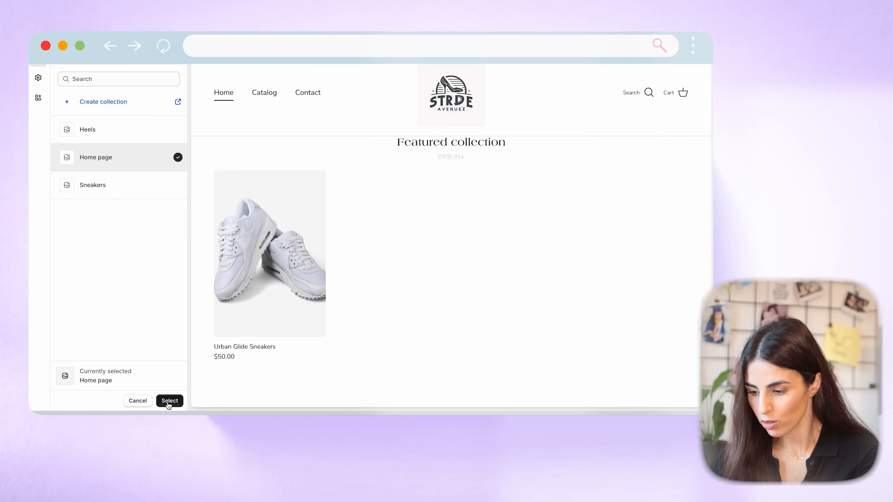
left_click(110, 130)
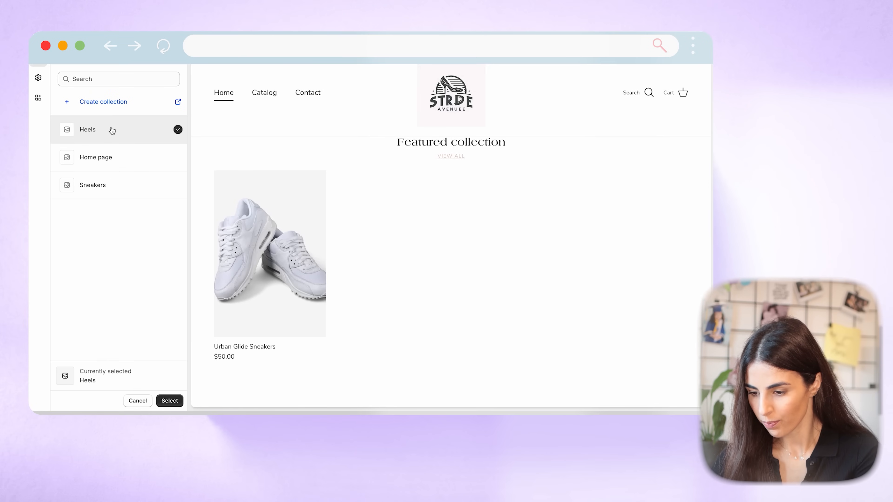
left_click(169, 401)
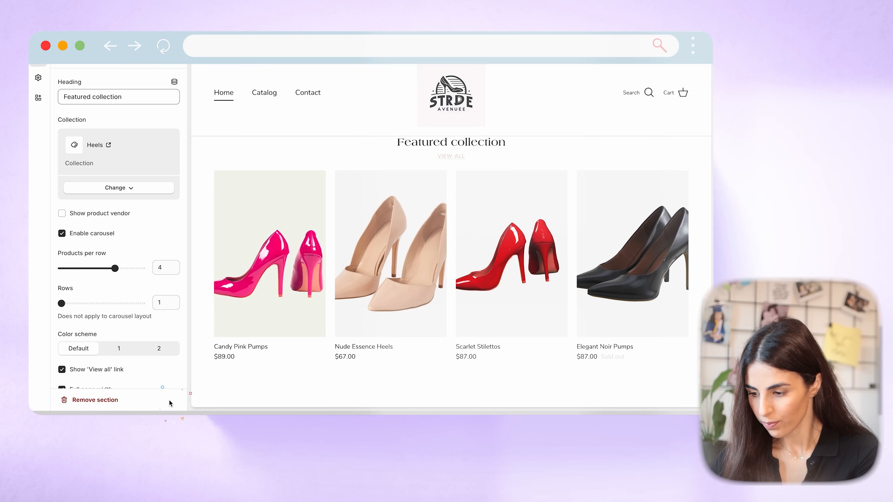
- Try the Square (1:1) image shape for the product grid and settle on Portrait (4:5)
left_click(38, 78)
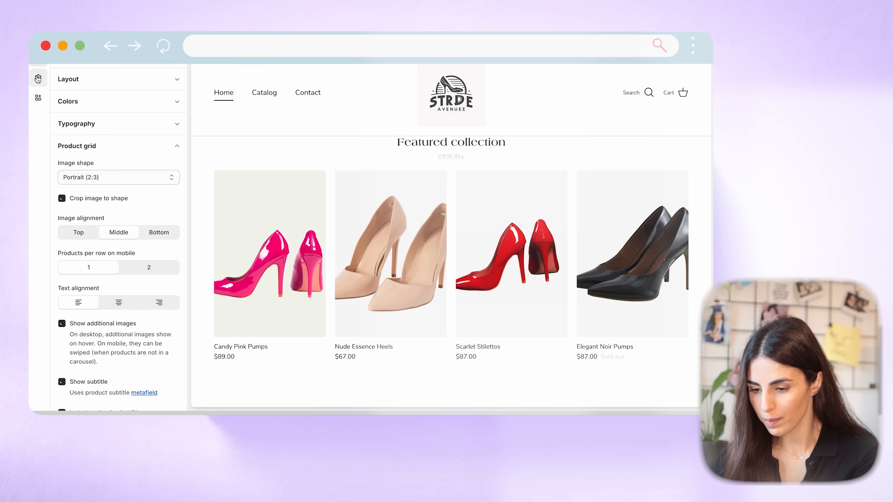
scroll(133, 196, "up", 2)
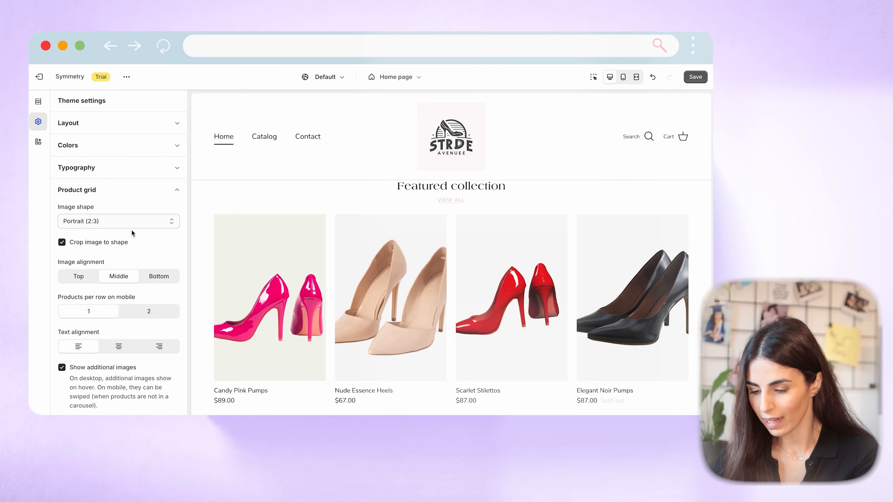
scroll(131, 230, "down", 2)
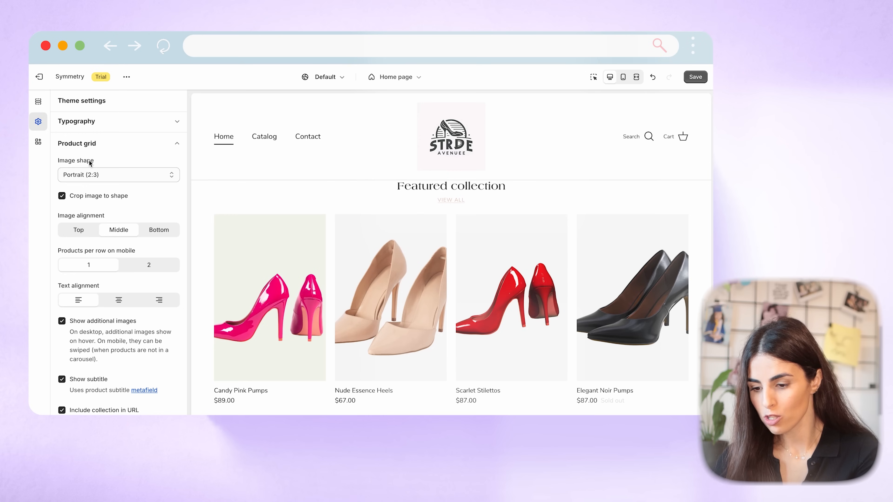
left_click(103, 175)
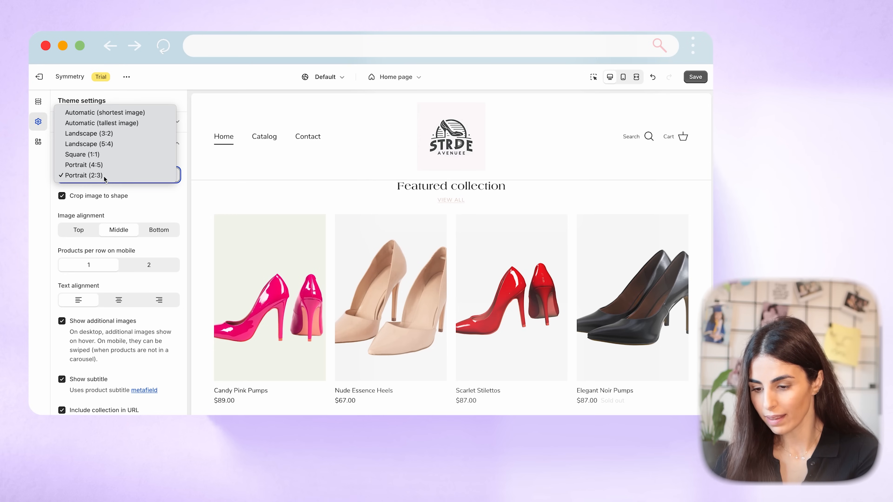
left_click(102, 155)
mouse_move(345, 297)
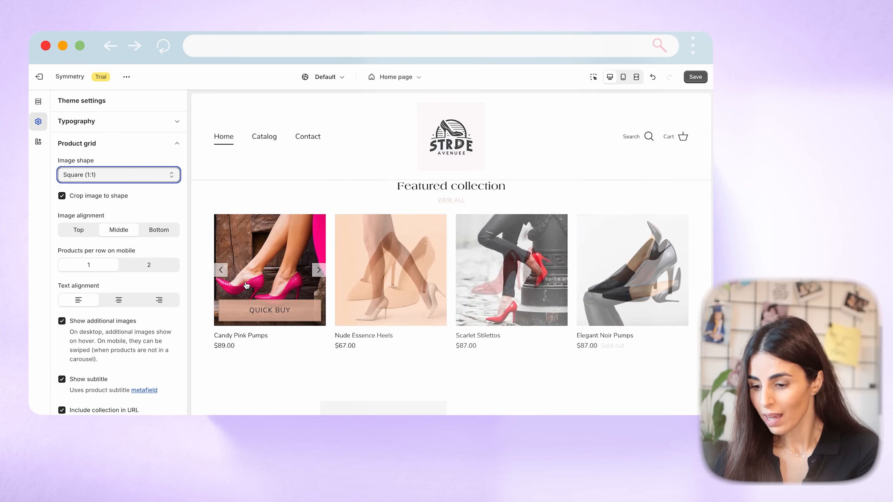
left_click(96, 176)
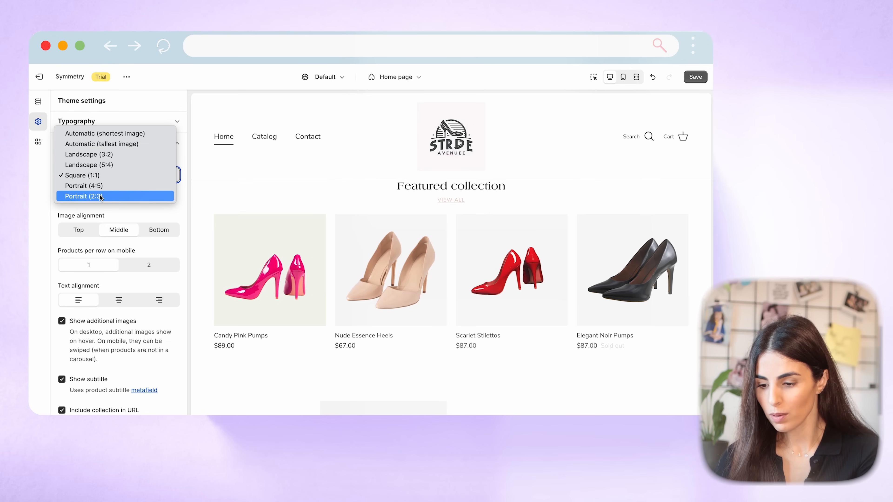
left_click(95, 186)
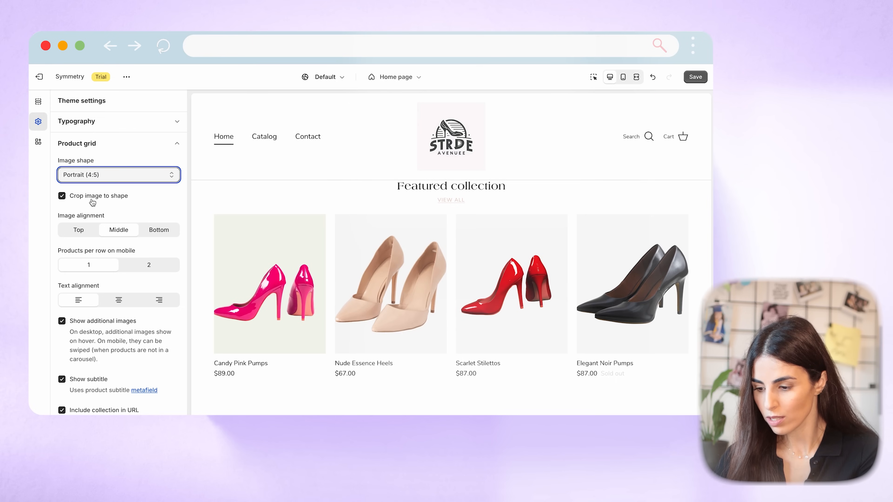
- Try turning off the cropping of product images to the grid's image shape
left_click(92, 200)
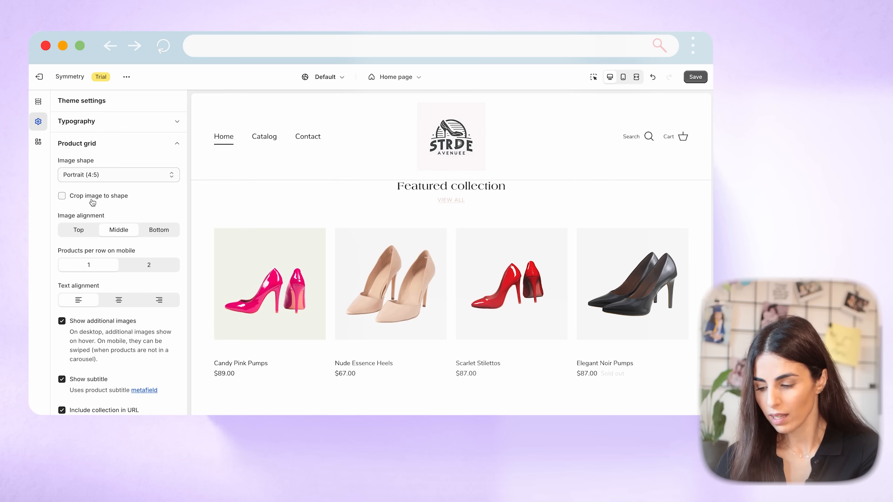
left_click(92, 202)
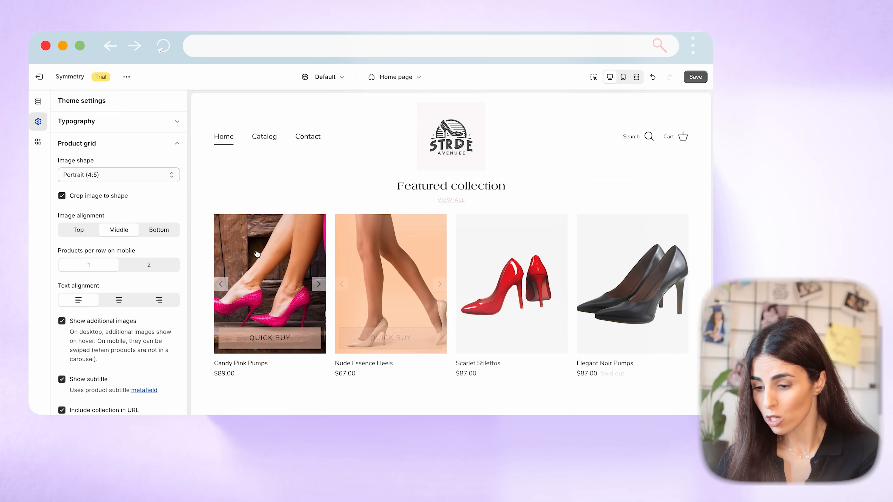
- Set the product grid's image shape to Square (1:1), and try the Top image alignment before settling on Middle
left_click(98, 175)
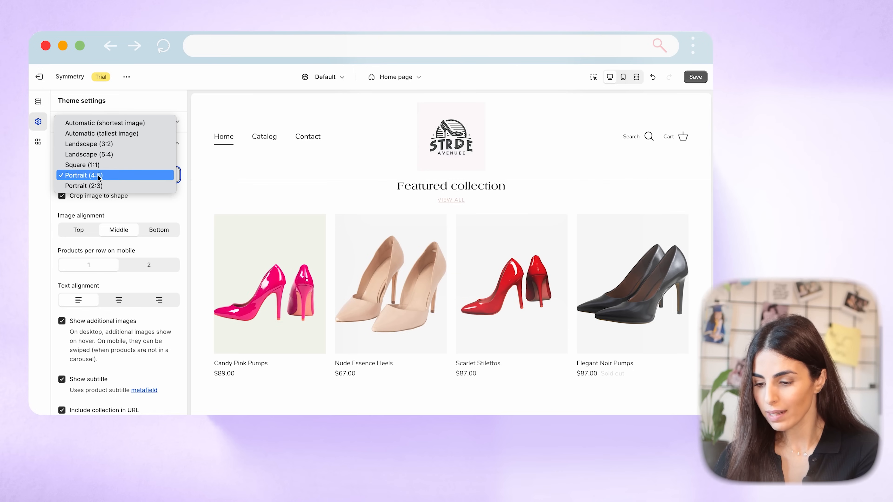
left_click(105, 169)
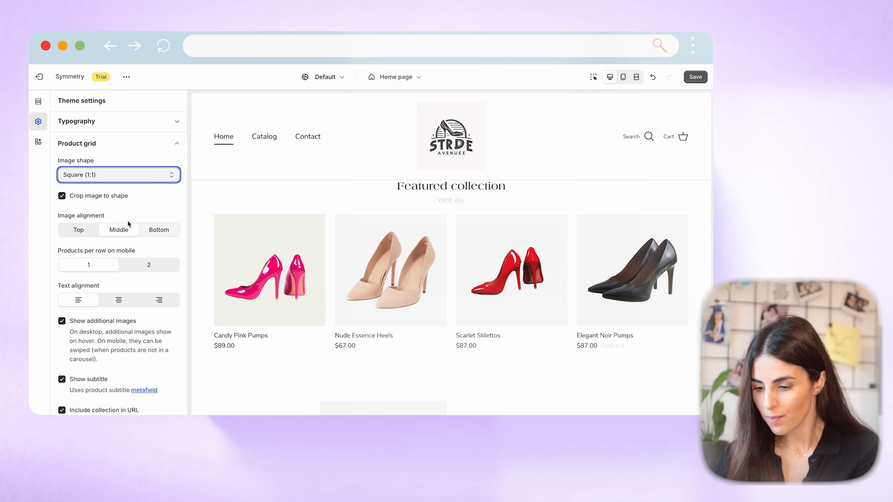
scroll(87, 171, "down", 2)
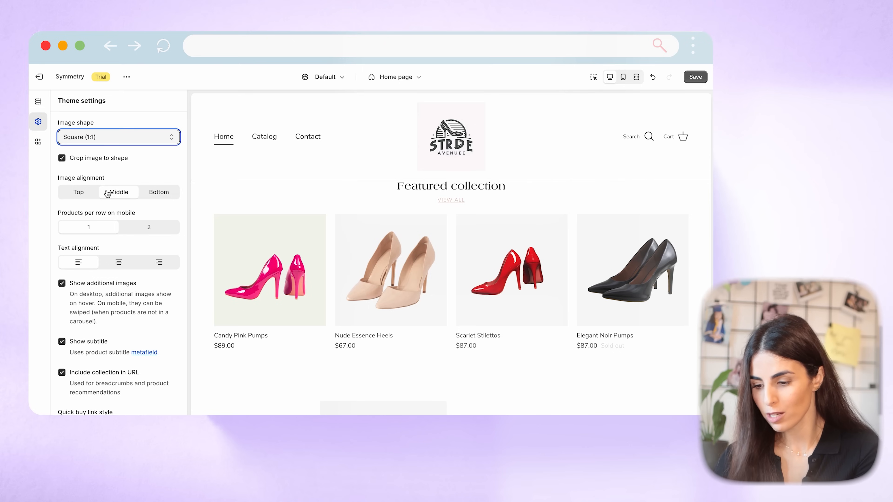
left_click(82, 193)
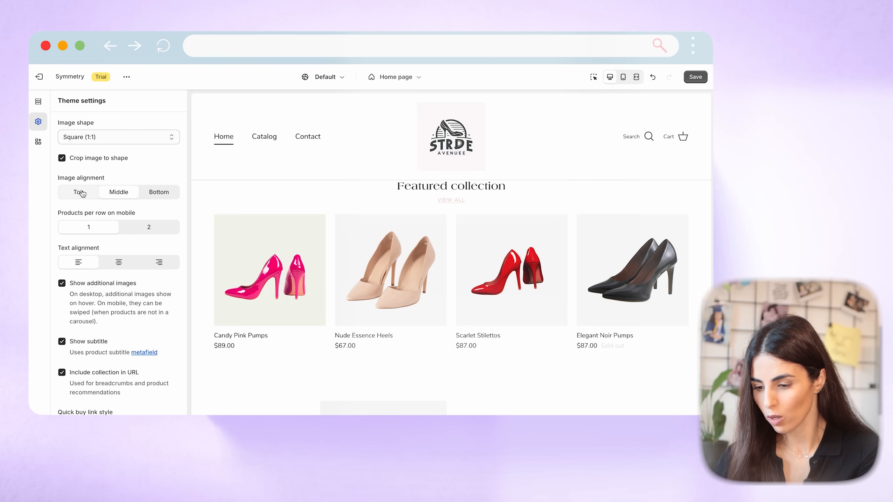
left_click(116, 193)
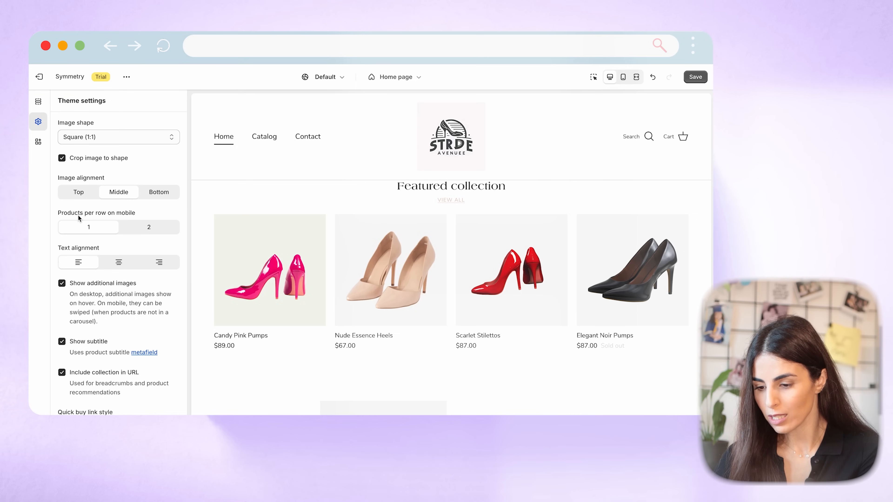
- Switch the preview to mobile and set the product grid to 2 products per row on mobile
left_click(631, 77)
left_click(623, 77)
scroll(449, 231, "up", 3)
scroll(449, 230, "up", 3)
scroll(448, 227, "down", 5)
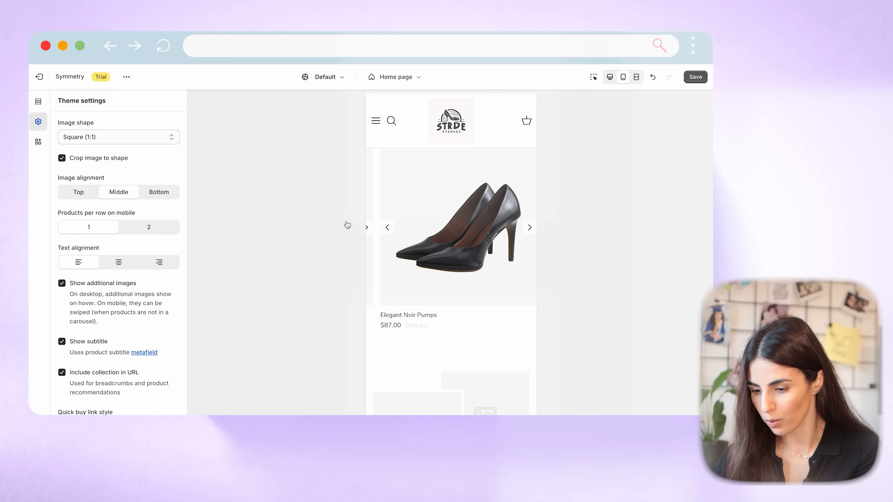
left_click(150, 229)
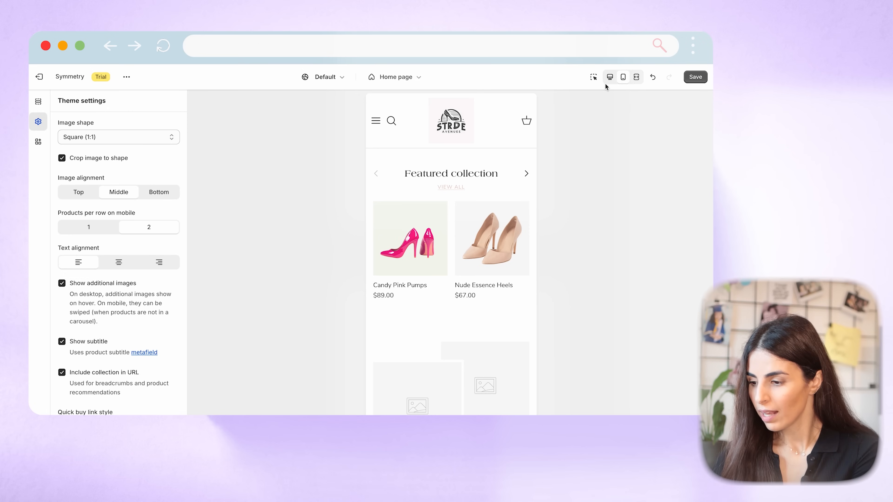
- Return to the desktop preview, try center and right text alignment for the product grid, and settle on left
left_click(610, 77)
scroll(276, 268, "down", 2)
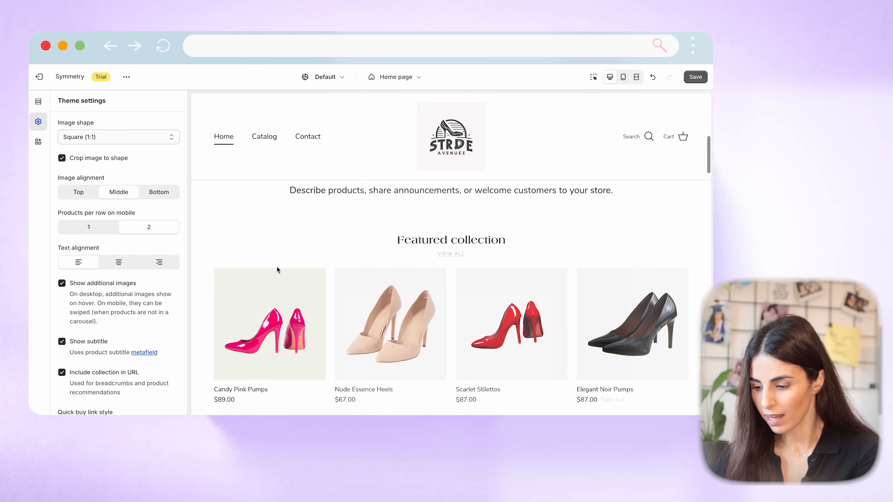
left_click(119, 269)
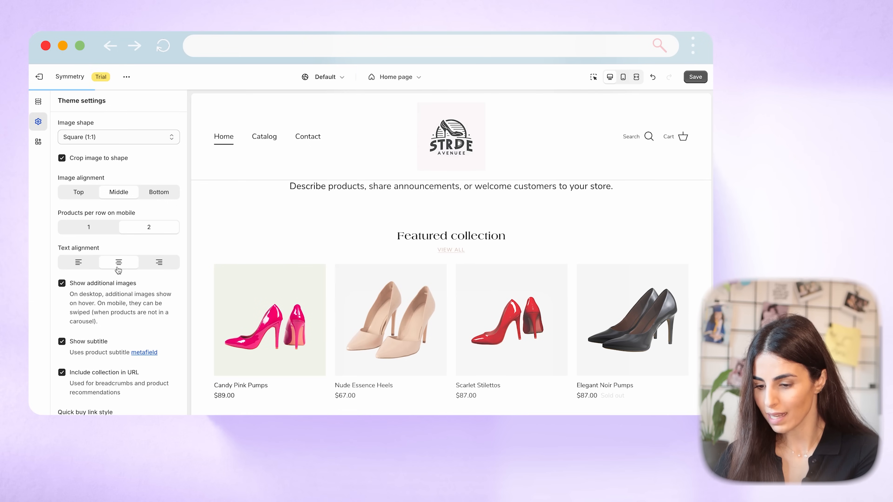
left_click(160, 270)
left_click(73, 267)
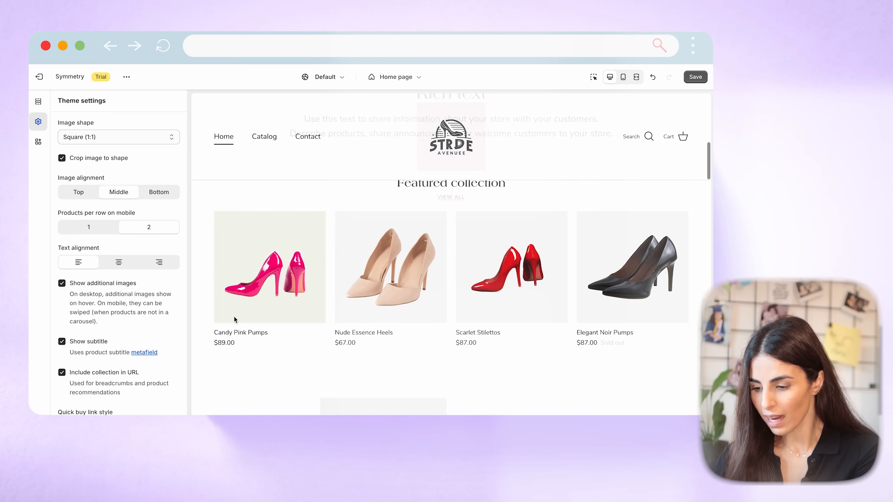
- Preview the additional images of Candy Pink Pumps in the desktop and mobile views and view its product page
mouse_move(246, 269)
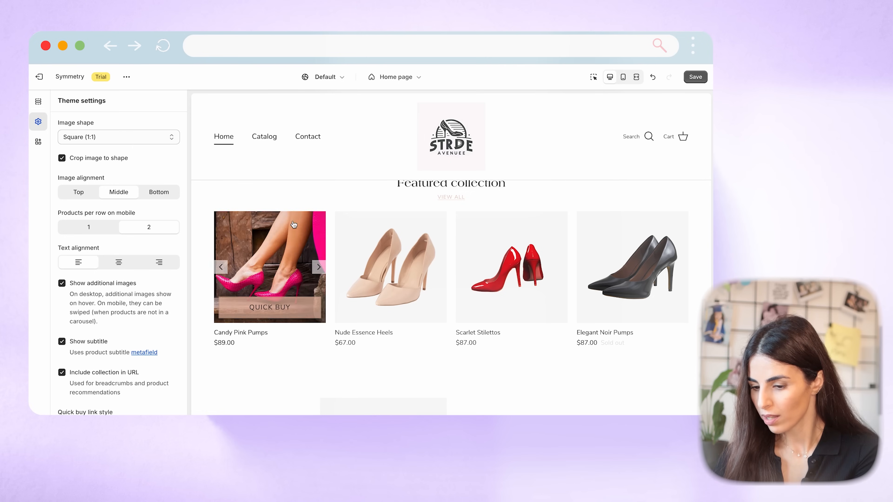
left_click(623, 77)
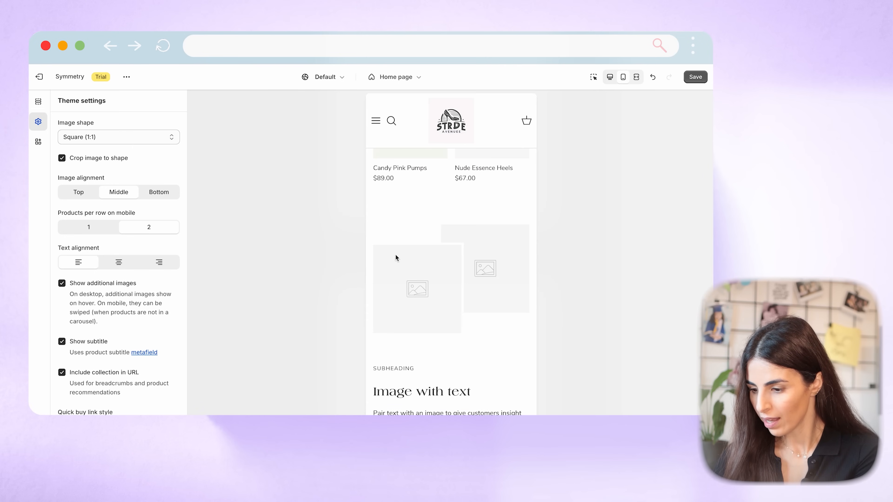
scroll(451, 222, "up", 3)
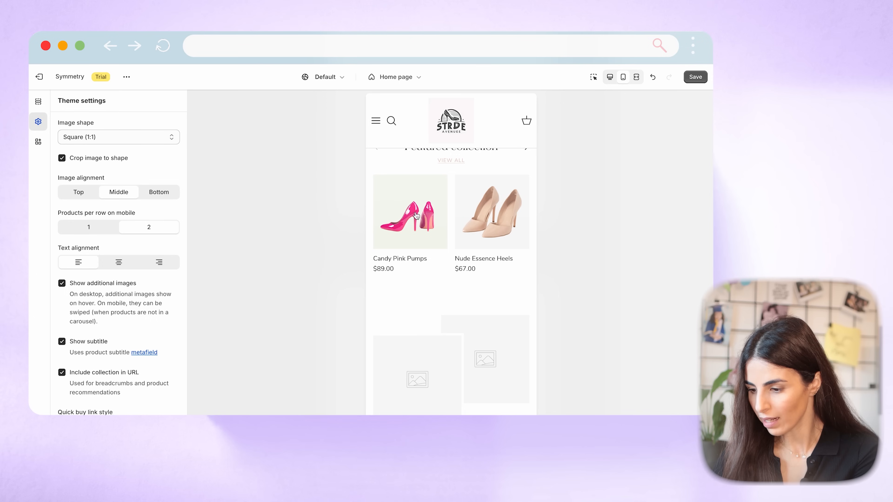
scroll(396, 214, "right", 2)
left_click(397, 216)
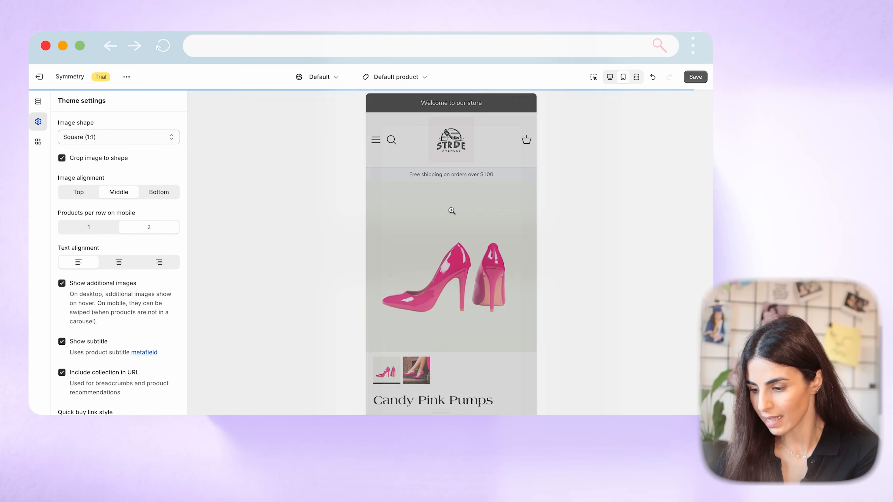
left_click(427, 218)
left_click(526, 104)
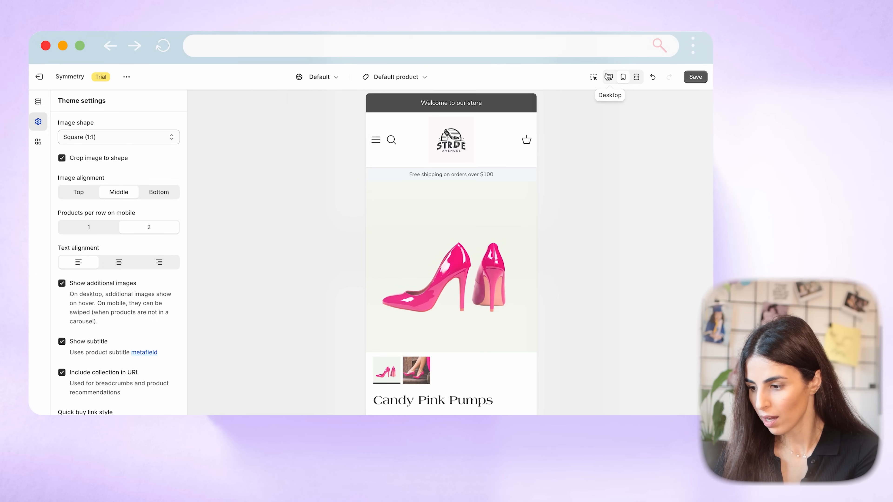
- Return to the desktop preview of the home page and check the additional images in the featured collection
left_click(609, 77)
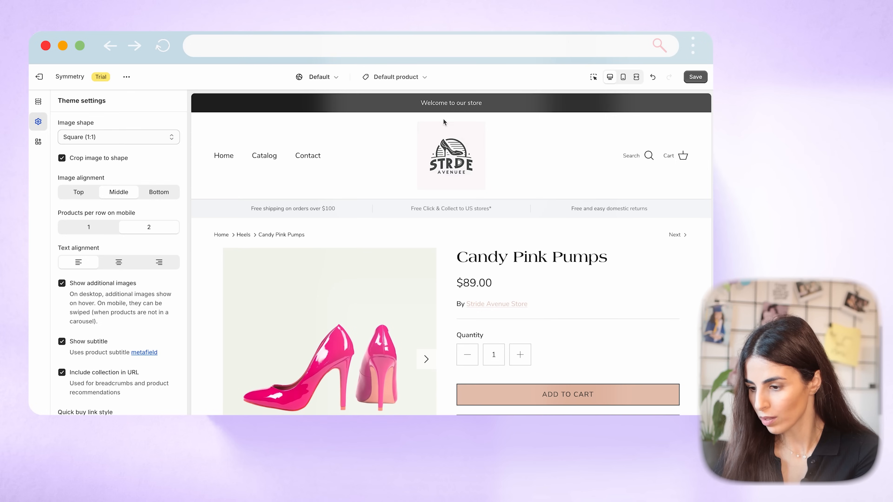
left_click(395, 77)
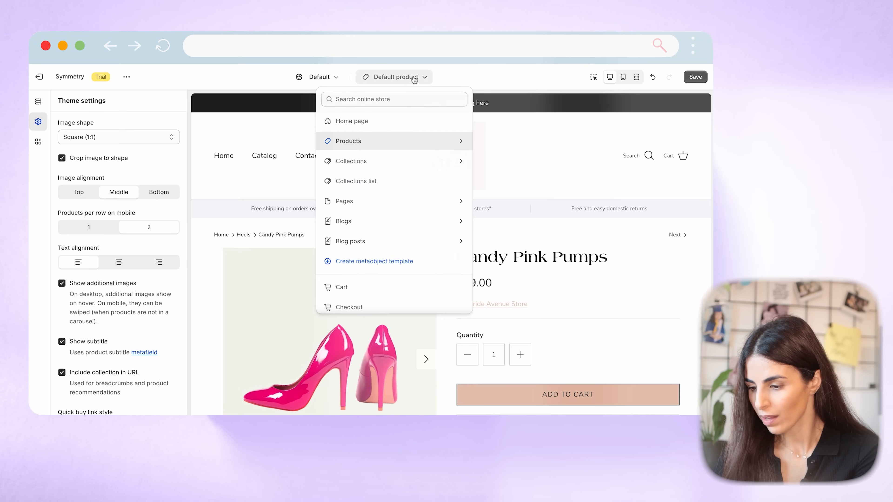
left_click(384, 123)
scroll(342, 265, "down", 5)
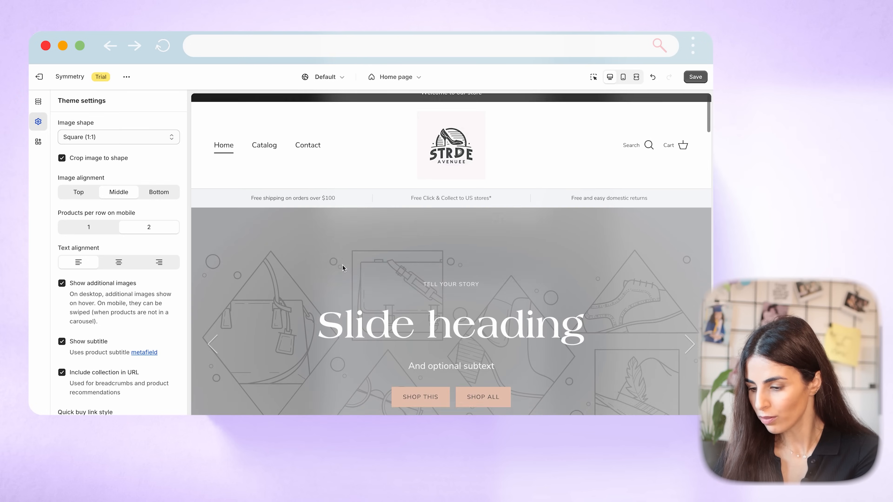
scroll(343, 265, "down", 5)
scroll(343, 265, "up", 3)
mouse_move(391, 235)
mouse_move(563, 232)
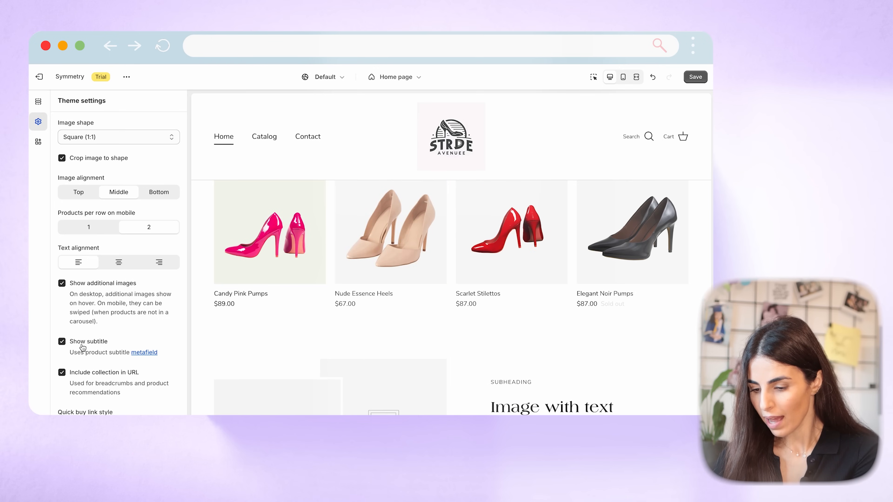
- Review the product grid's subtitle, URL and quick buy settings, and preview quick buy for Candy Pink Pumps before closing it
scroll(88, 348, "down", 1)
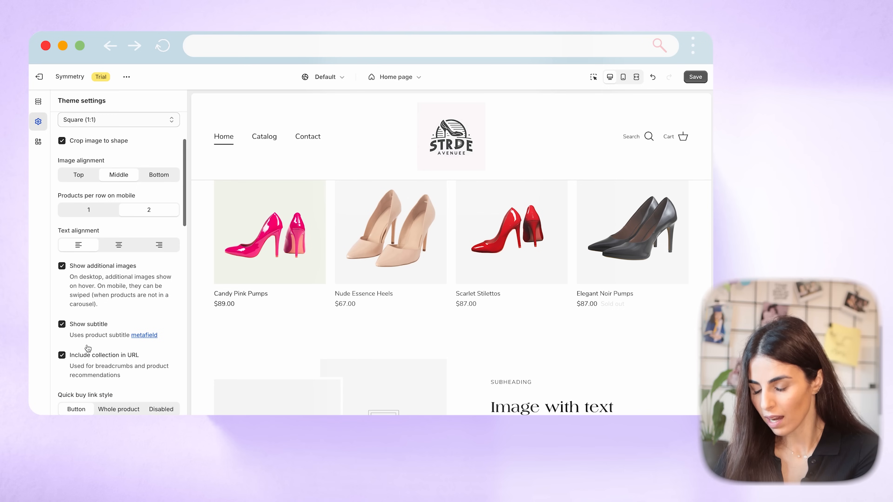
scroll(87, 348, "down", 2)
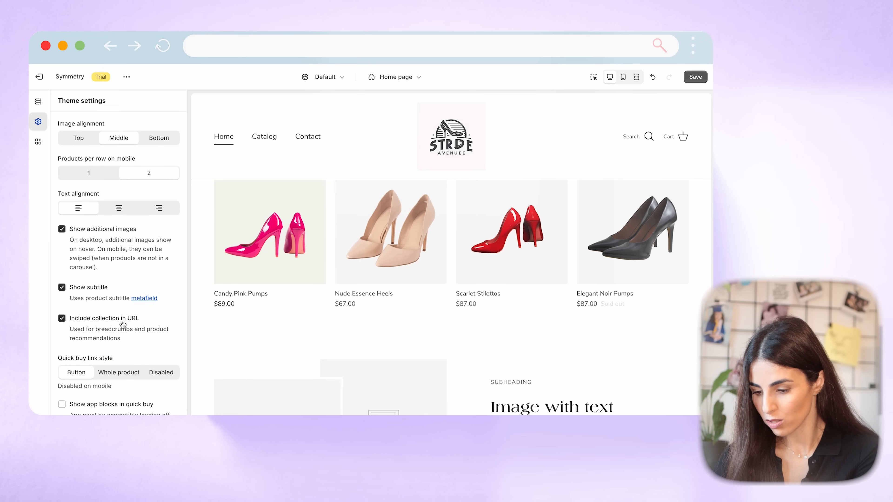
scroll(121, 324, "down", 2)
scroll(75, 267, "down", 5)
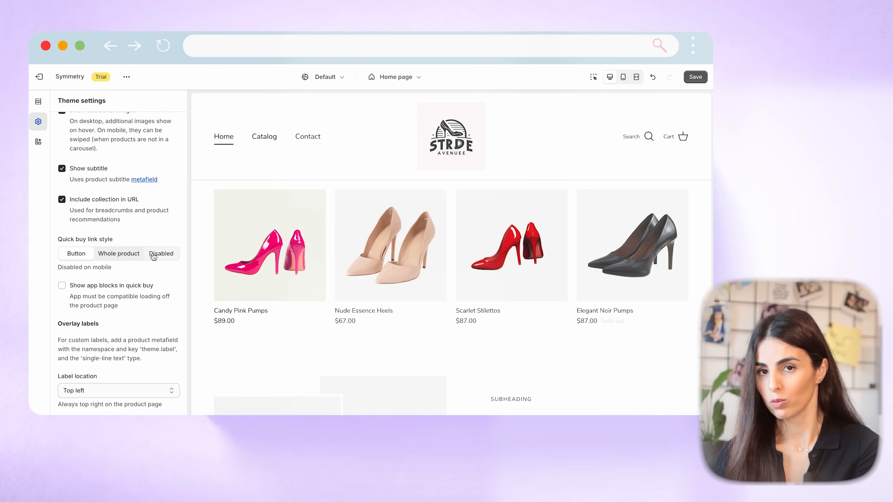
left_click(282, 284)
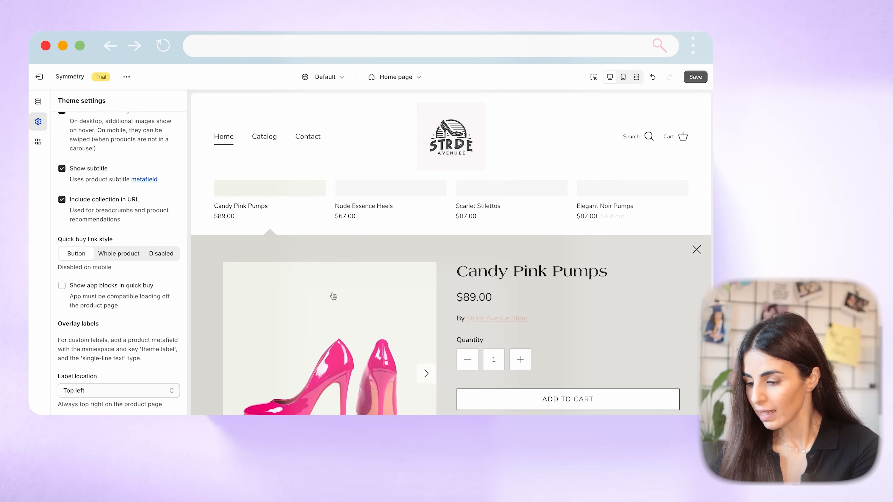
scroll(616, 317, "down", 5)
scroll(616, 317, "up", 6)
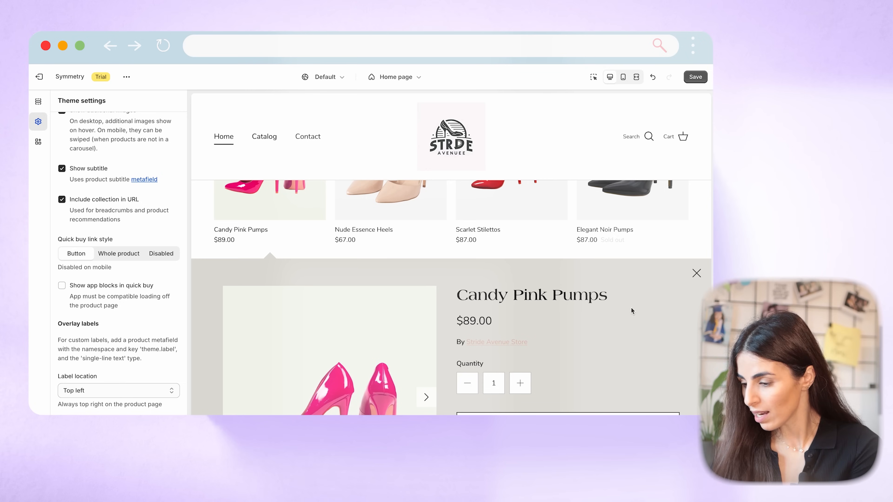
left_click(697, 274)
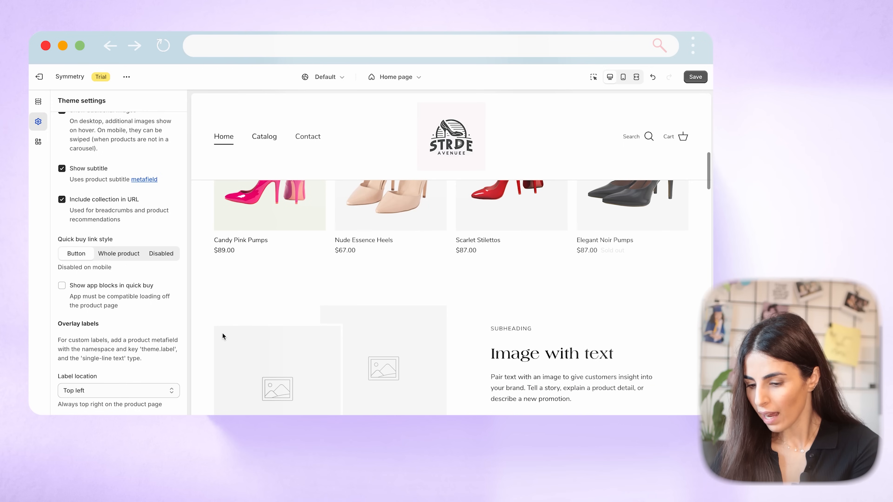
- Review the overlay label settings, including the available label locations, reduction type and inventory threshold
scroll(114, 352, "down", 5)
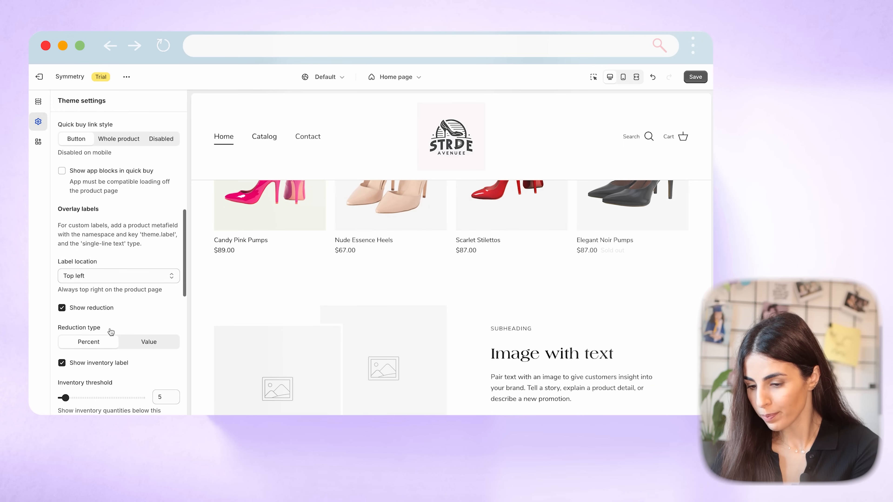
scroll(275, 275, "up", 4)
left_click(102, 275)
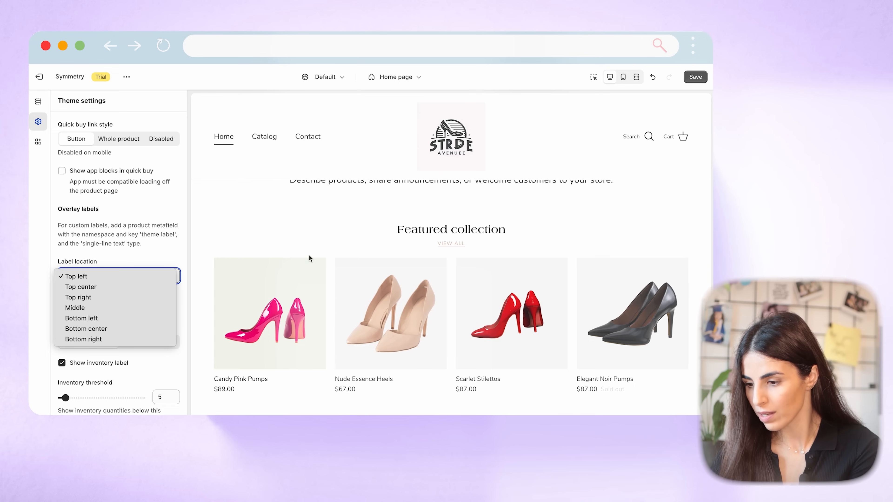
left_click(376, 53)
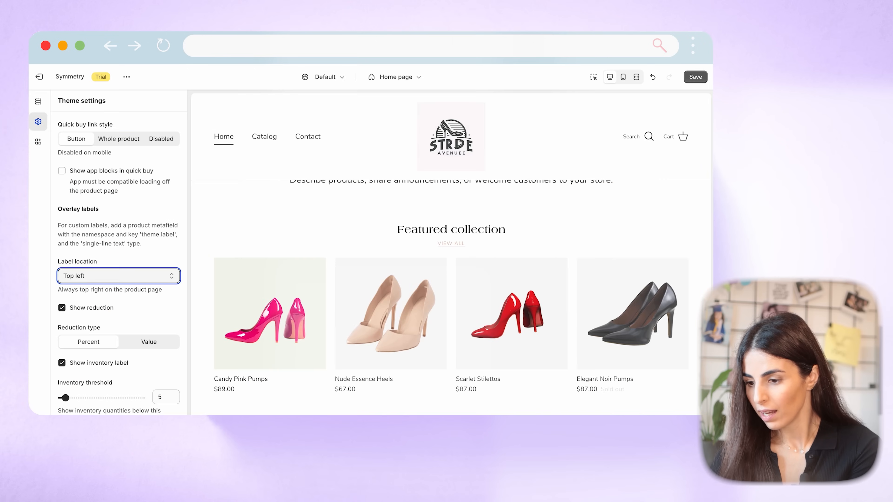
scroll(91, 348, "down", 3)
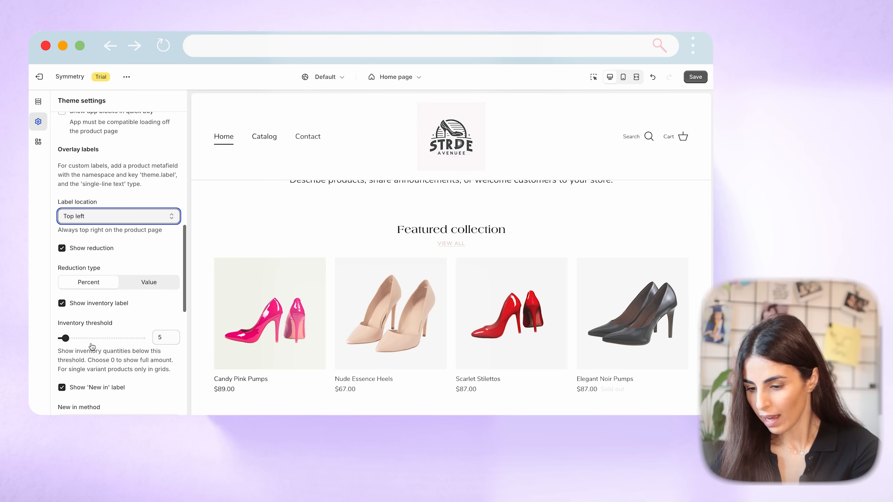
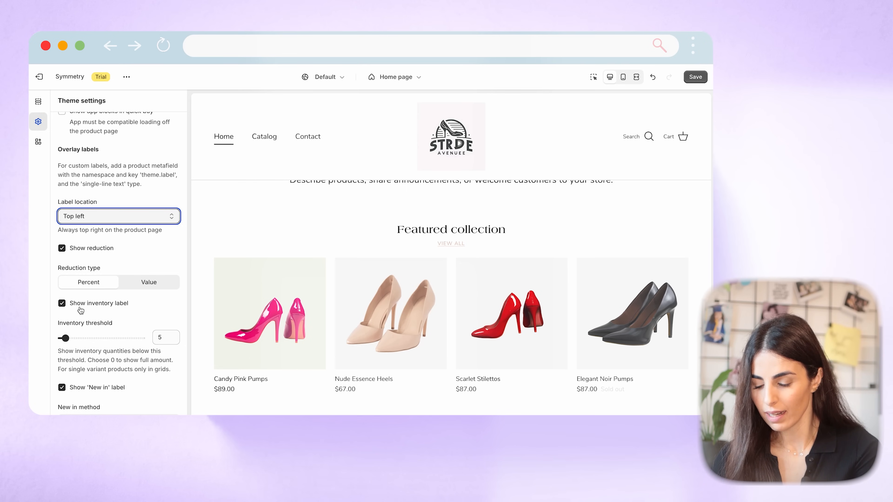
- Try the Tag and Date methods for the 'New in' label and settle on Collection
scroll(81, 310, "down", 10)
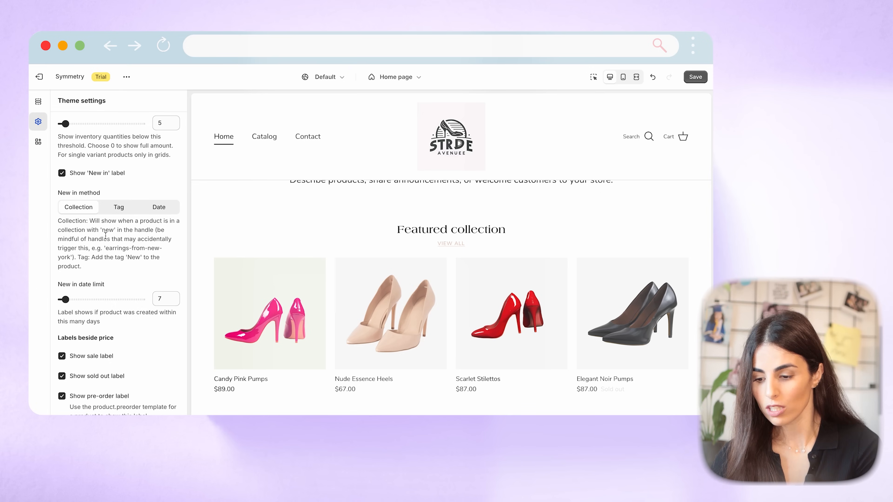
left_click(127, 208)
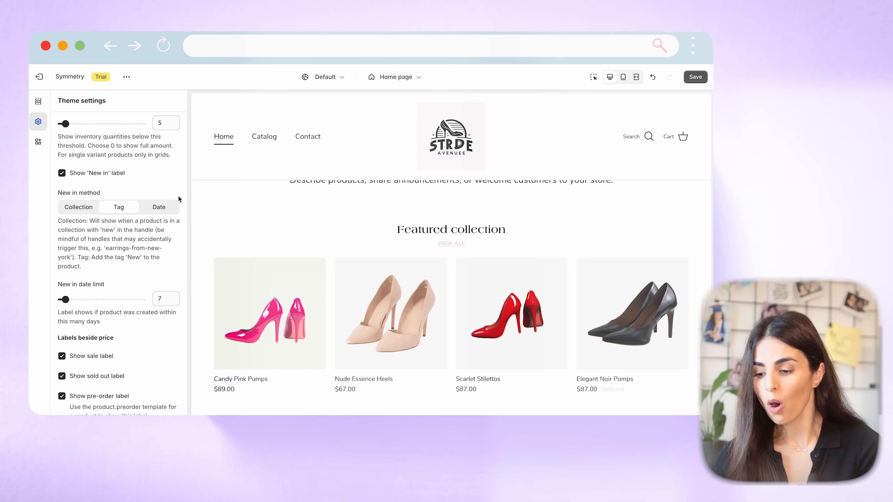
left_click(166, 208)
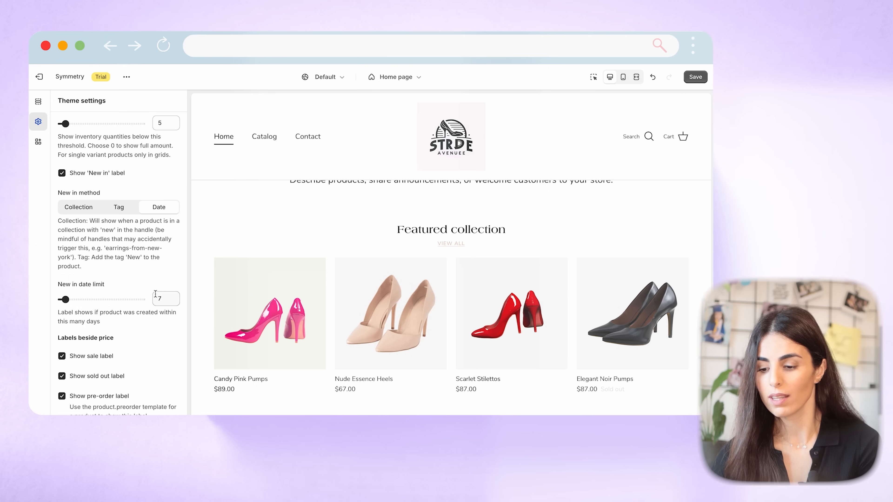
left_click(118, 210)
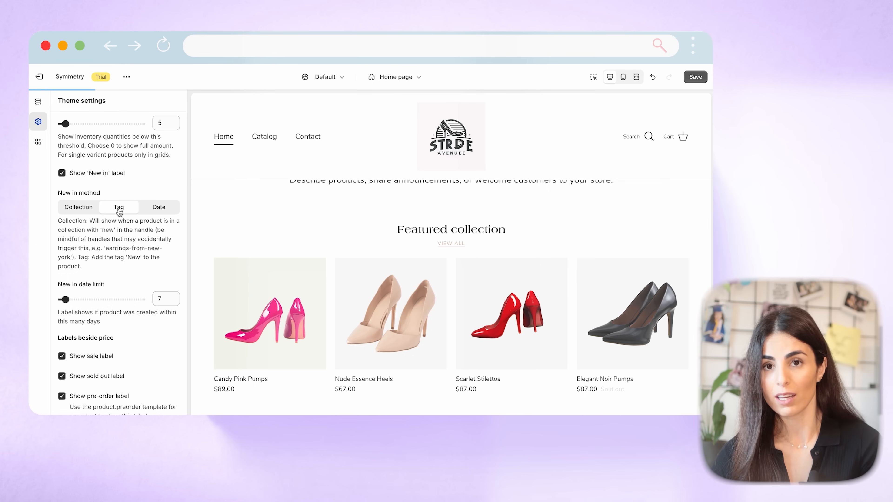
left_click(170, 208)
left_click(88, 212)
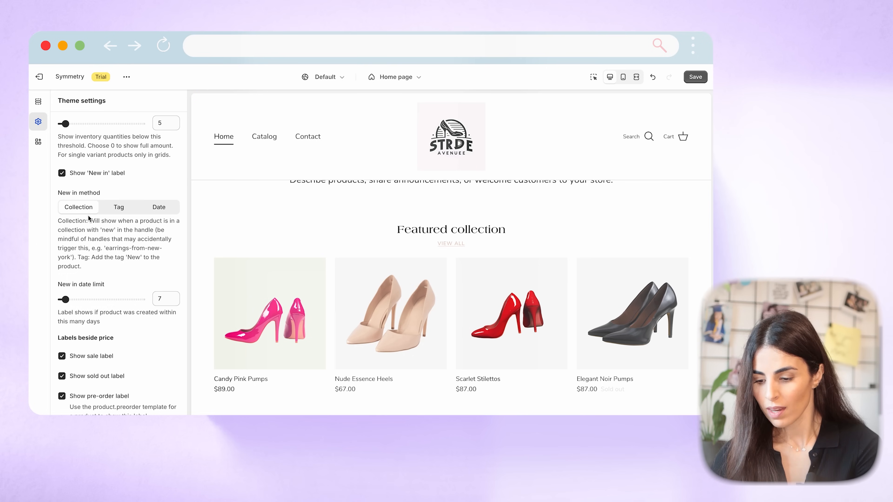
- Set the 'New in' label method to Date with a date limit of 30 days
scroll(138, 293, "down", 1)
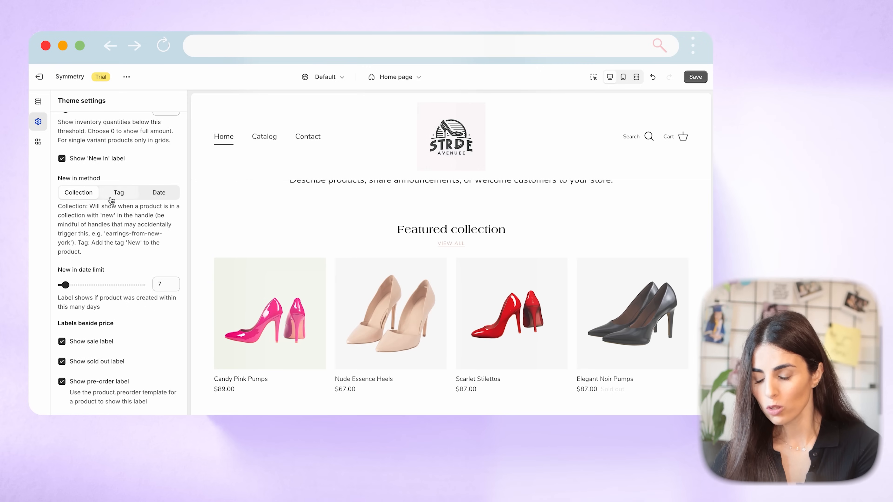
left_click(161, 198)
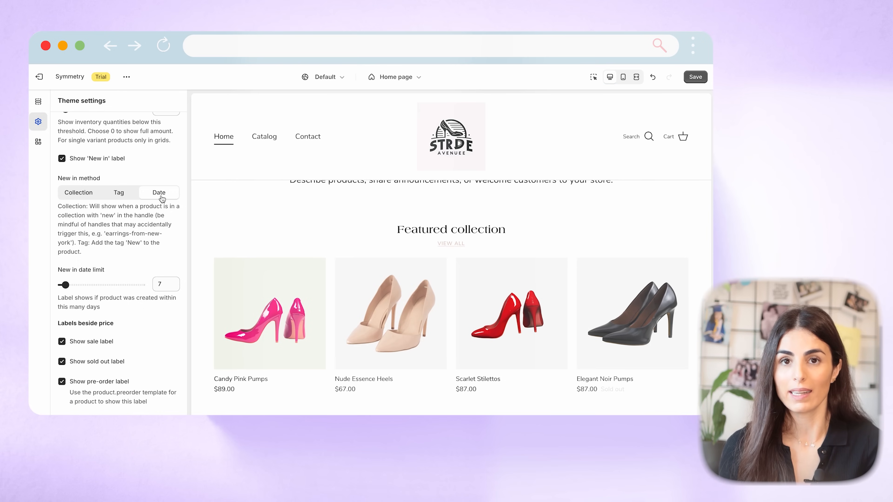
double_click(157, 284)
type("30")
left_click(142, 267)
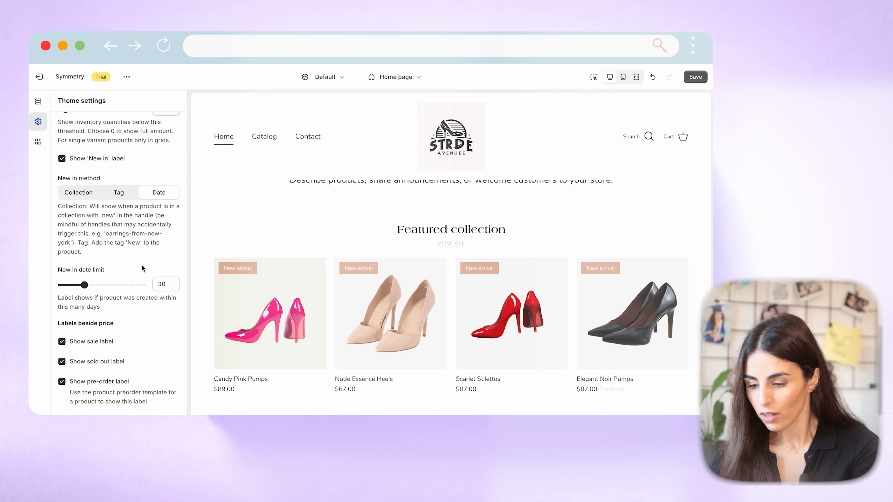
- Review the labels beside price and product review settings, then close the Product grid settings
scroll(124, 288, "down", 3)
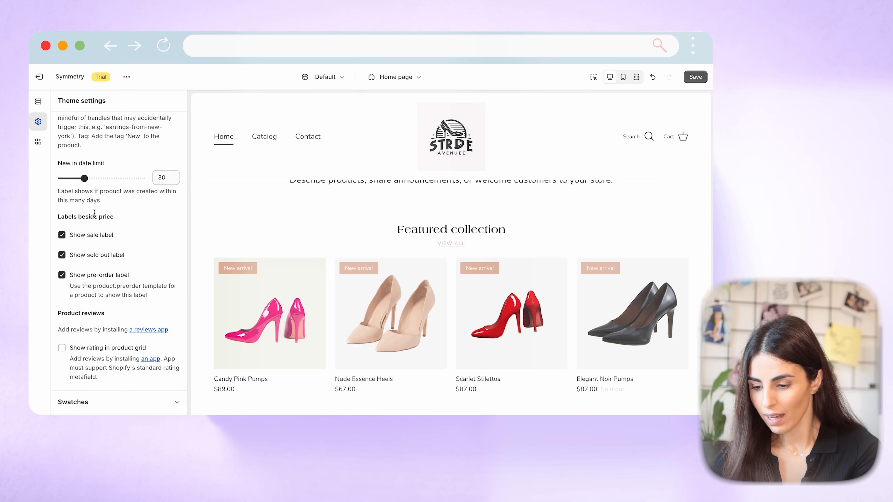
scroll(99, 264, "down", 3)
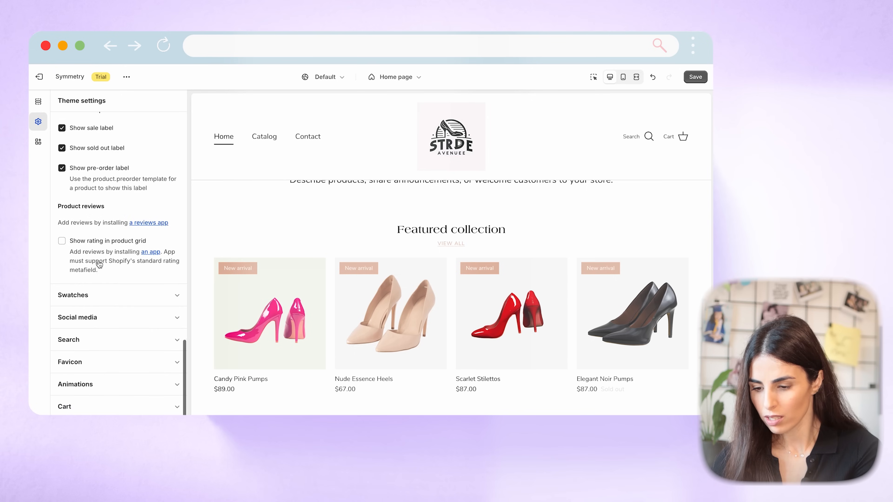
scroll(99, 265, "down", 2)
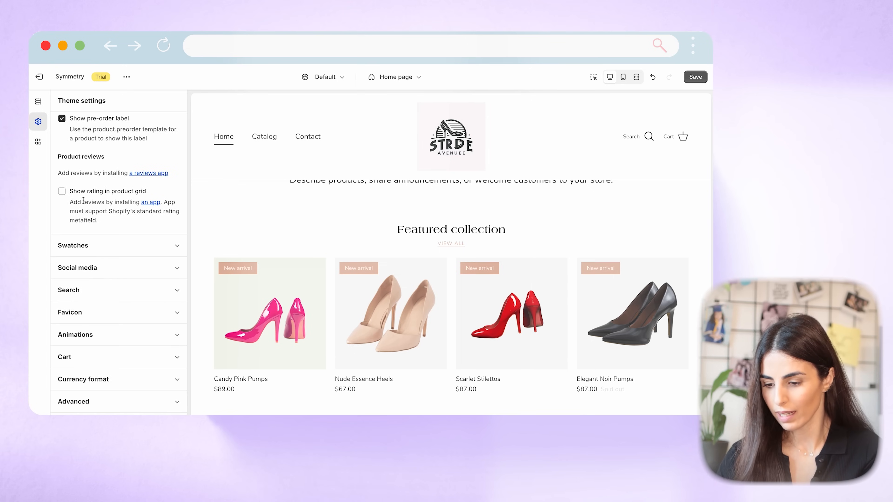
scroll(84, 198, "up", 5)
left_click(109, 190)
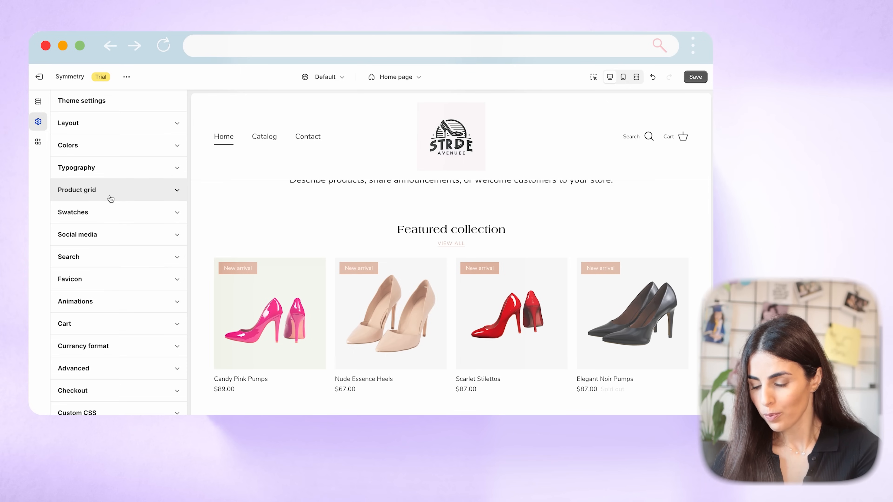
- Check how color swatches look under the products in the Chantilly demo and enable swatches in the theme settings
left_click(102, 217)
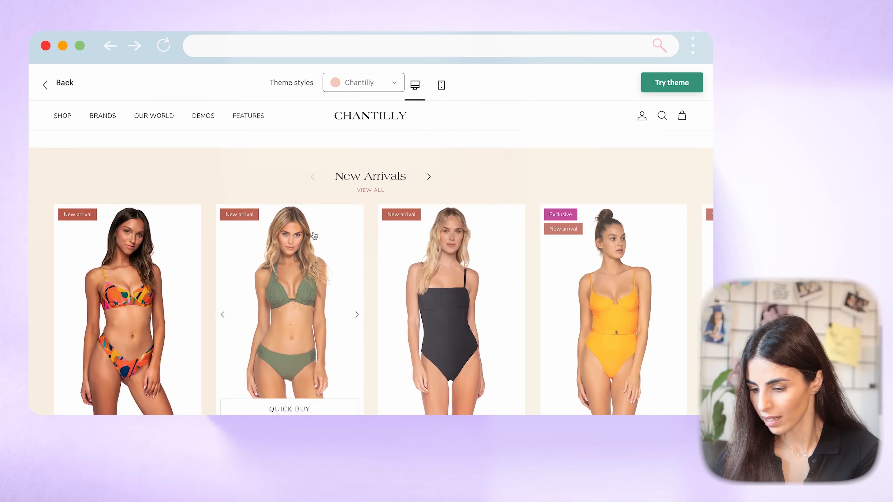
scroll(546, 260, "down", 3)
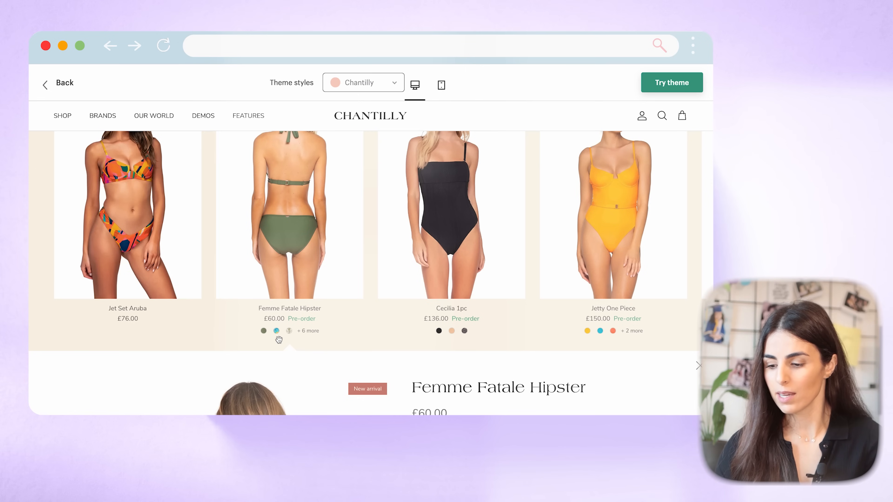
mouse_move(274, 333)
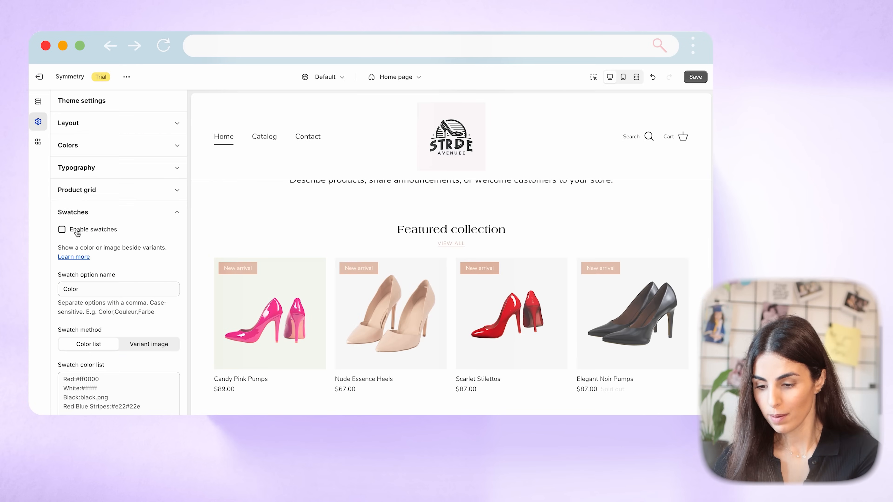
left_click(77, 233)
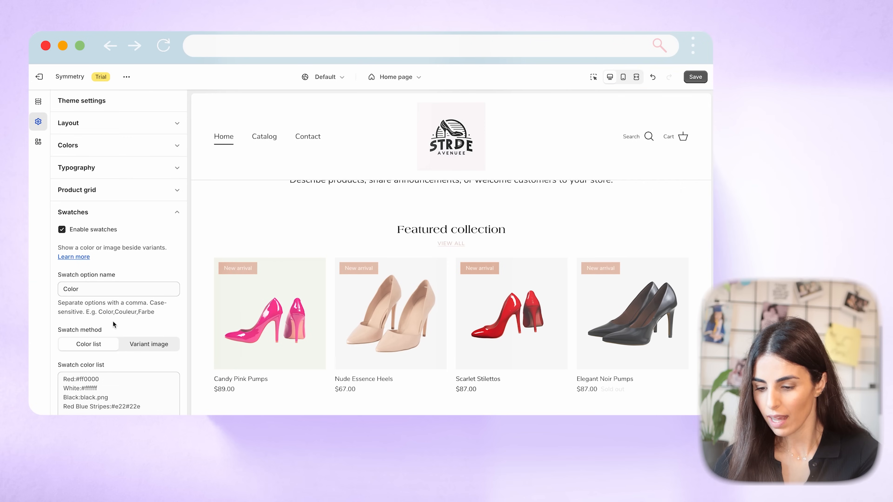
- Try the Variant image swatch method and return to Color list
scroll(105, 315, "down", 2)
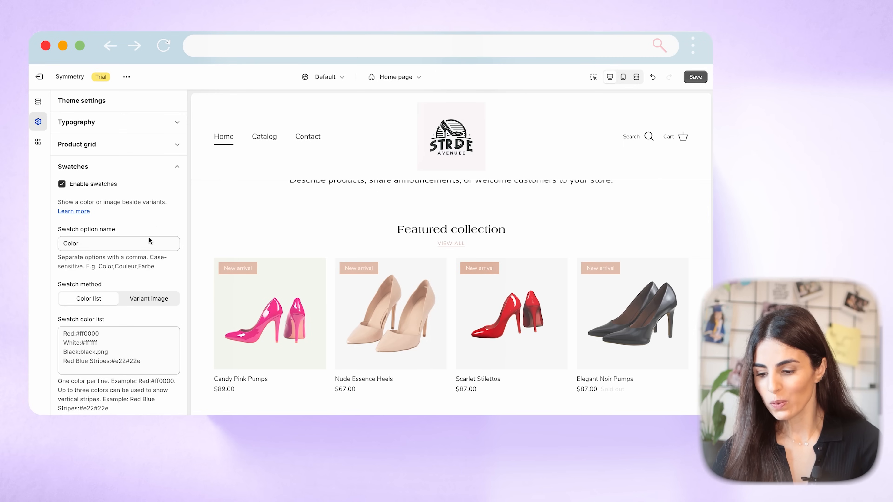
left_click(142, 304)
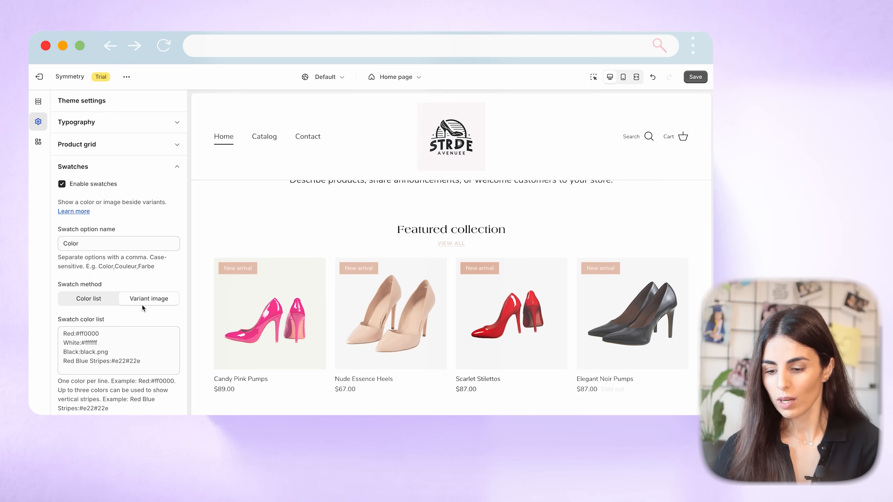
left_click(101, 348)
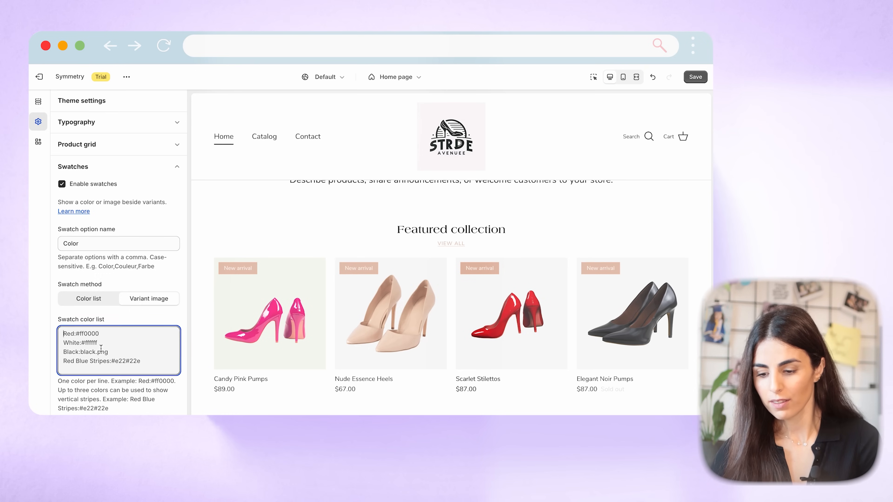
left_click(93, 300)
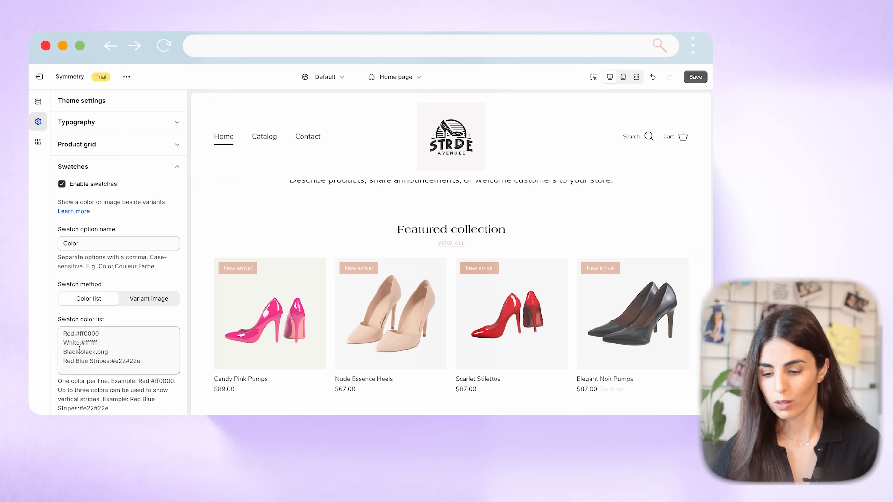
- Replace the swatch color list with the single entry 'Pinky-red: #45624'
left_click(64, 334)
key("super+a")
key("BackSpace")
type("P")
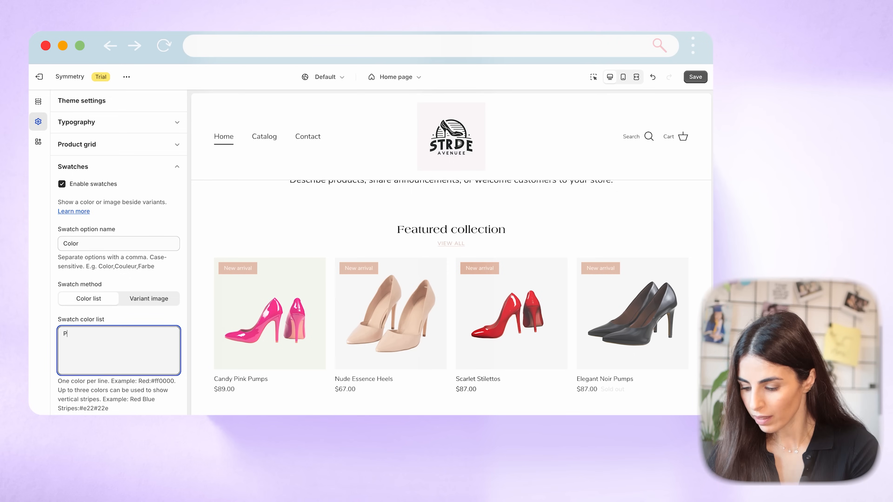
type("inky")
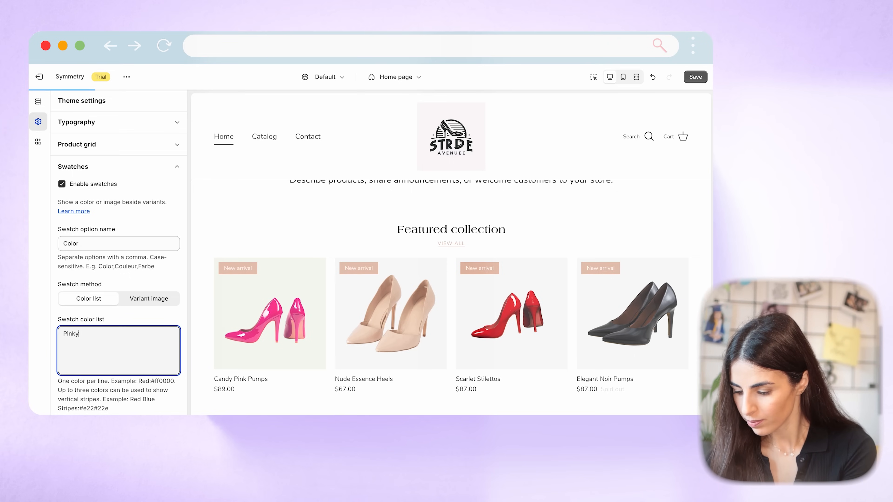
type("-red:")
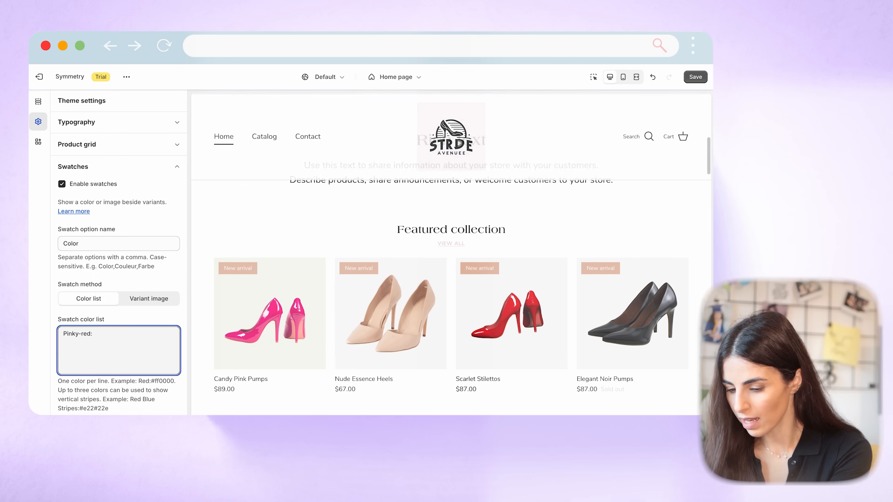
type(" #45628727")
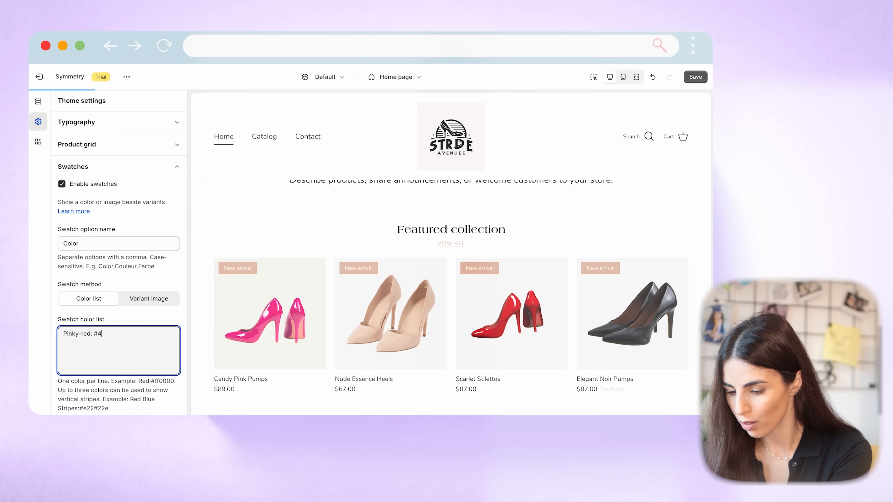
key("BackSpace")
key("BackSpace")
key("BackSpace")
key("BackSpace")
type("4")
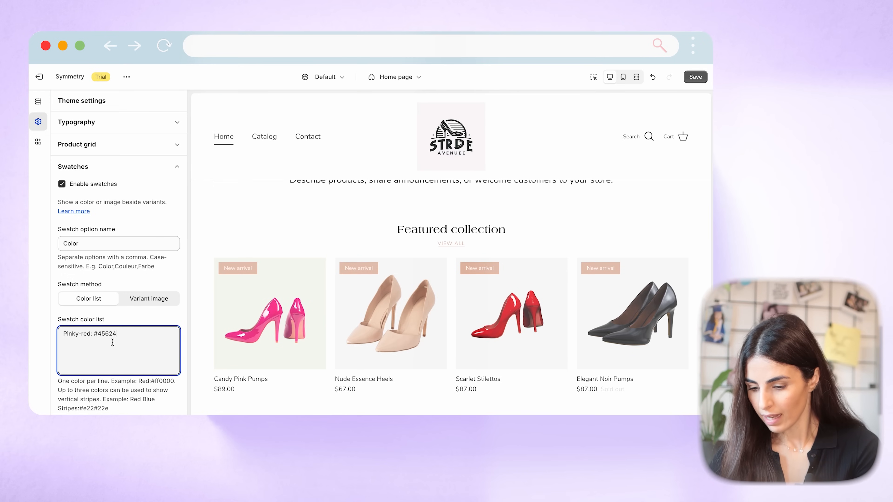
scroll(116, 274, "down", 3)
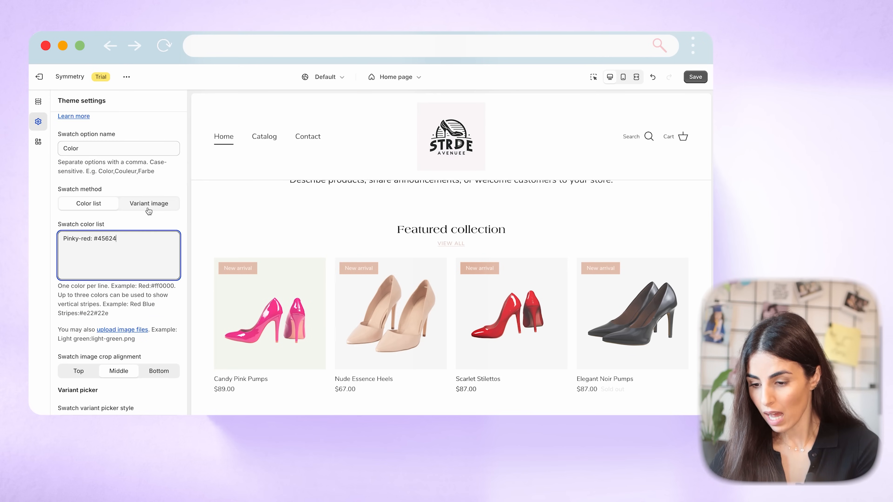
- Set the swatch method to Variant image and restore the color list to Red:#ff0000, White:#ffffff, Black:black.png and Red Blue Stripes:#e22#22e
left_click(158, 203)
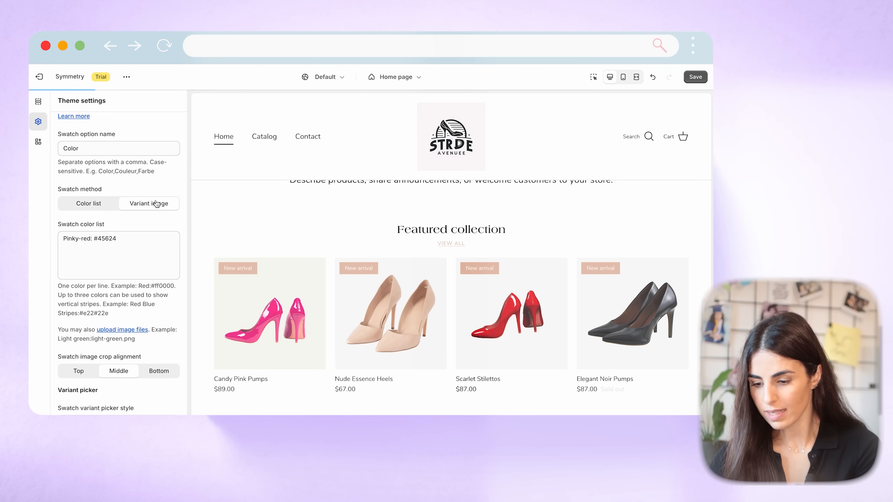
left_click_drag(125, 244, 29, 244)
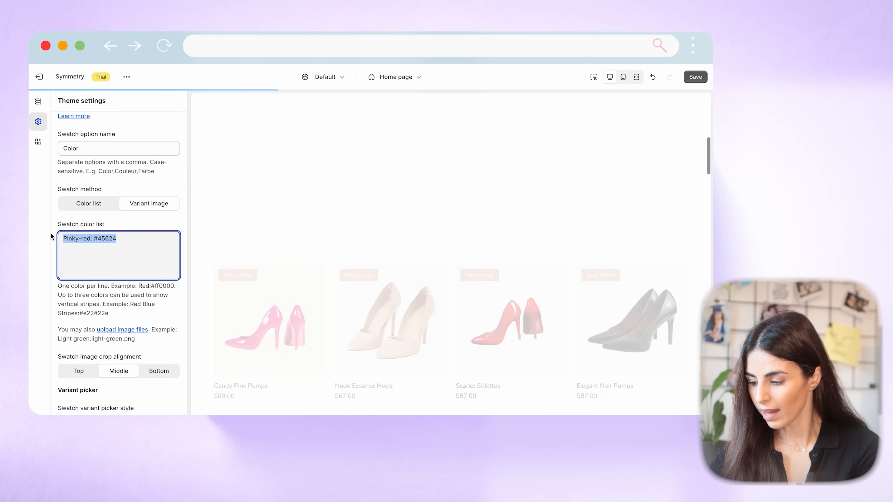
type("Red:#ff0000 White:#ffffff Black:black.png Red Blue Stripes:#e22#22e")
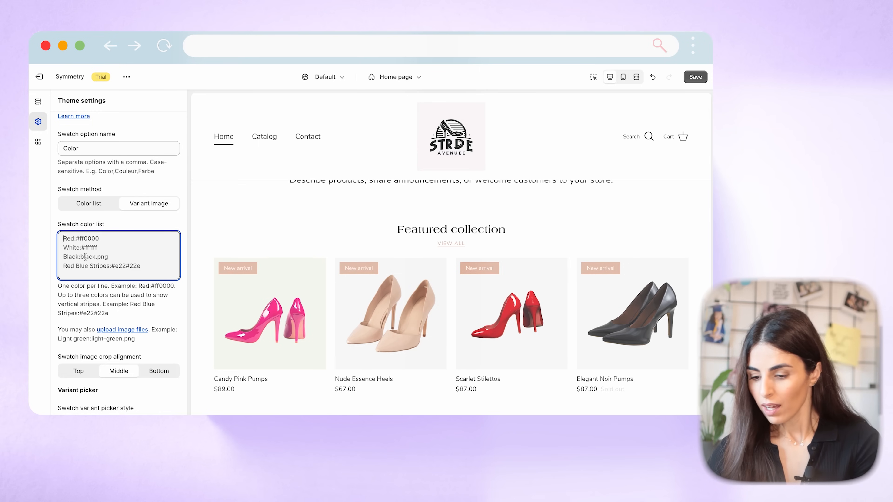
- Review the swatch image crop alignment, variant picker style, icon size and collection filter settings
scroll(85, 257, "down", 2)
scroll(85, 257, "down", 2)
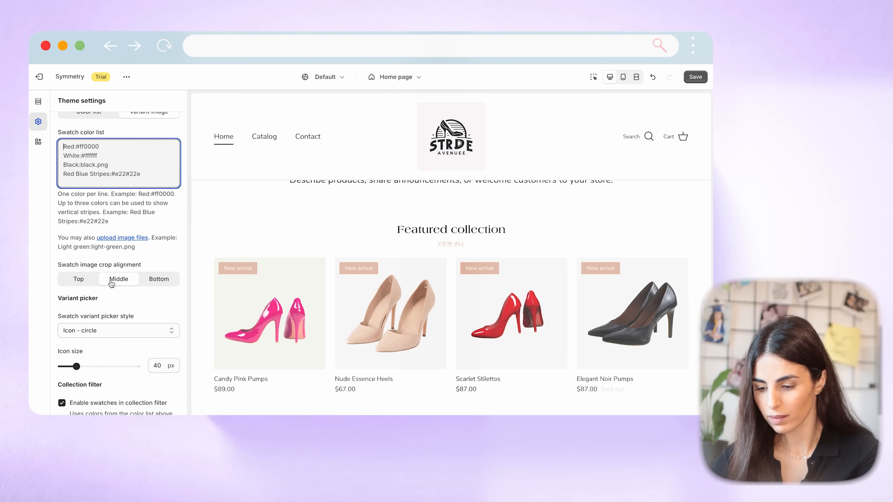
scroll(111, 284, "down", 3)
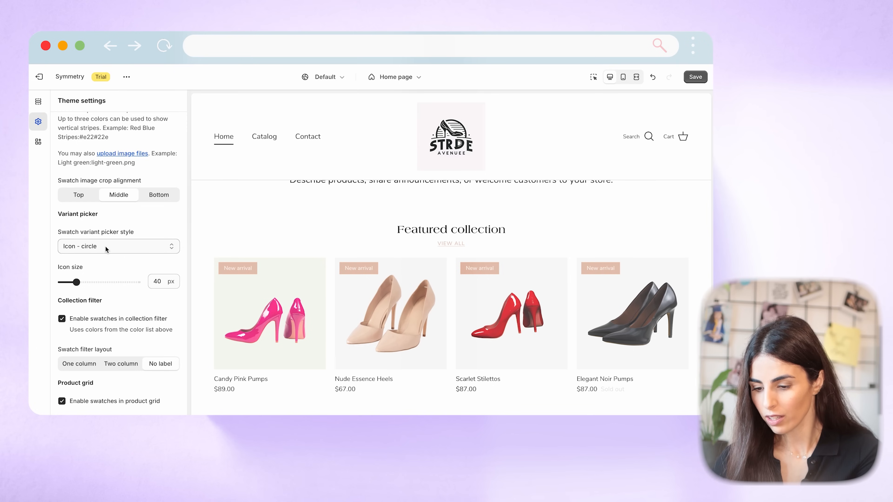
scroll(100, 289, "down", 3)
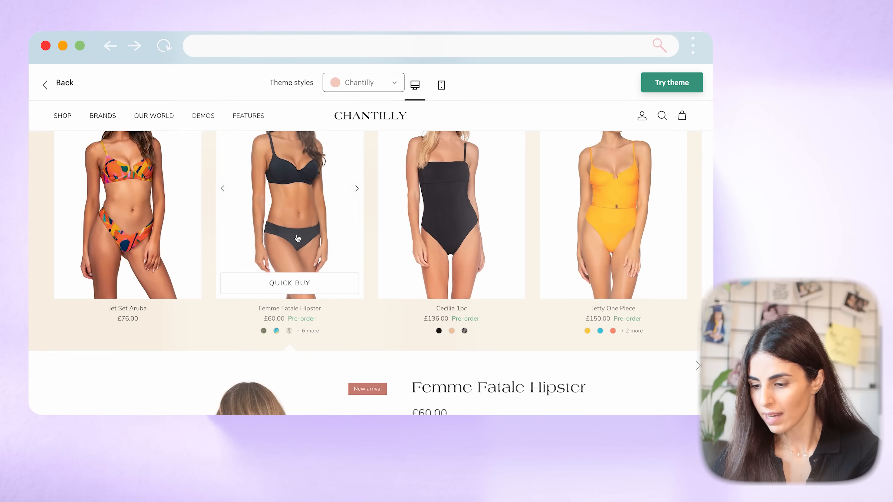
- View all New Arrivals in the Chantilly demo and examine the color swatches in the collection filter
scroll(297, 239, "up", 5)
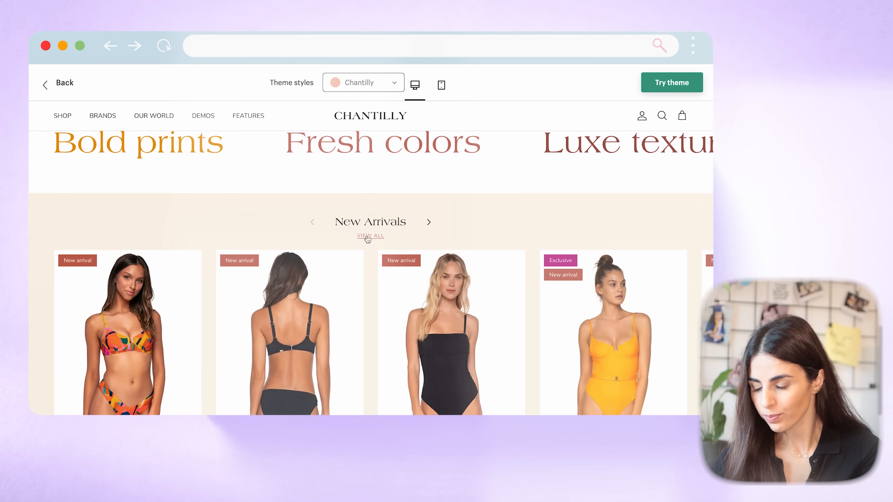
left_click(368, 236)
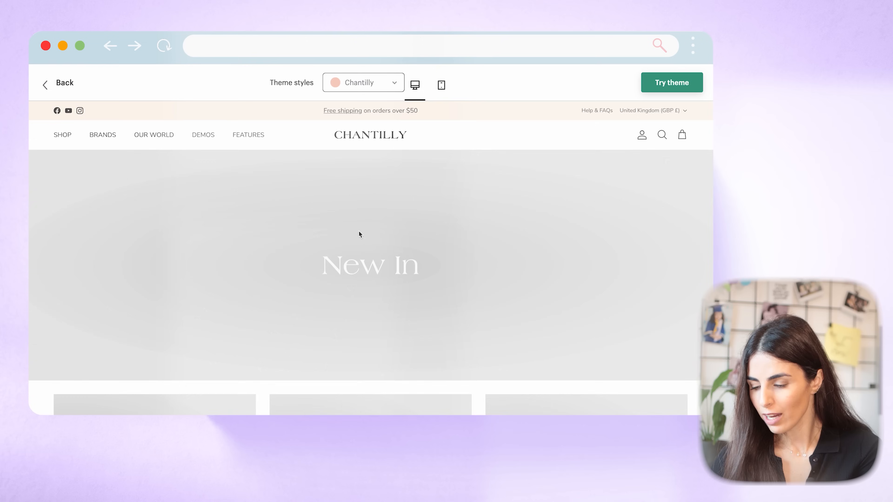
scroll(202, 254, "down", 5)
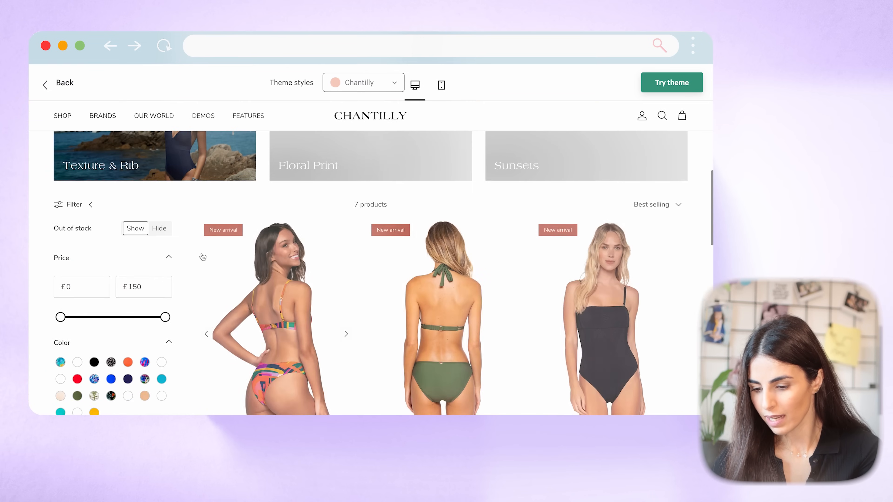
scroll(141, 334, "down", 3)
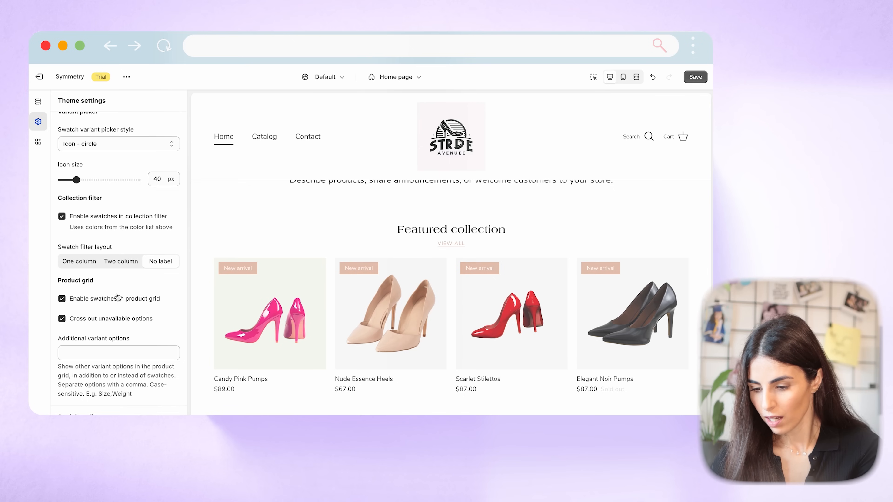
- Review the swatch options for the collection filter and product grid, then open the Social media settings
scroll(146, 306, "down", 3)
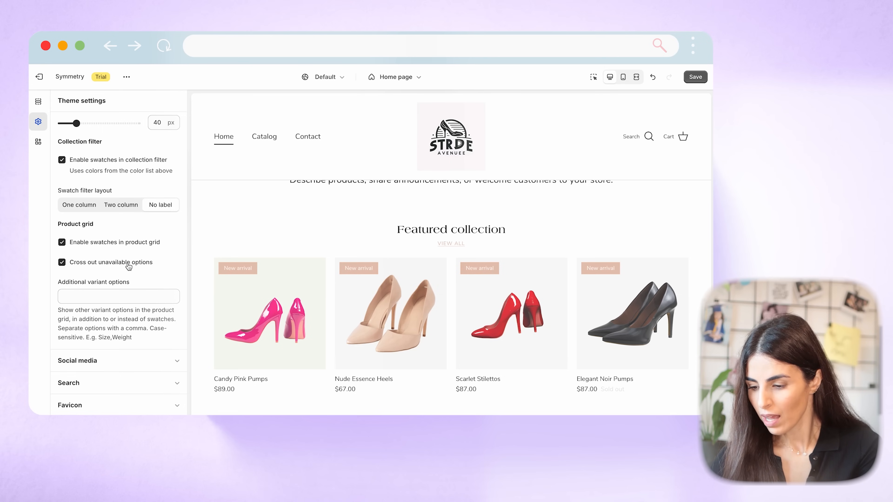
scroll(95, 204, "up", 2)
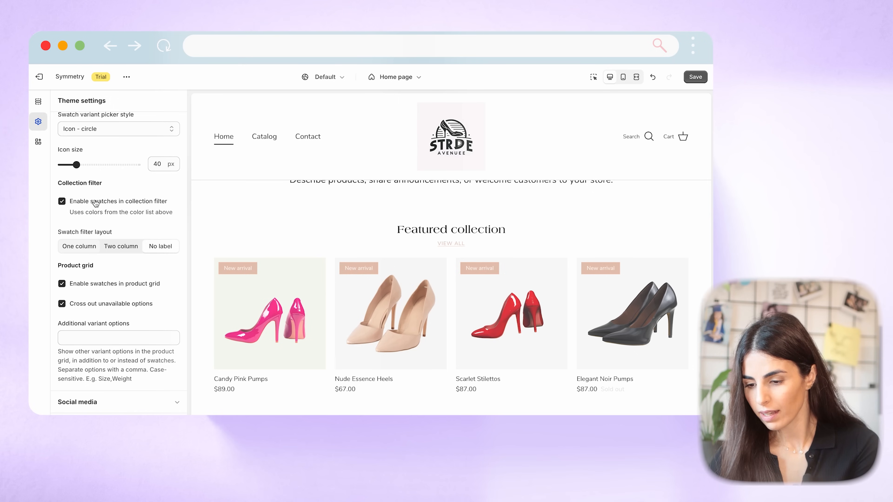
scroll(96, 203, "up", 1)
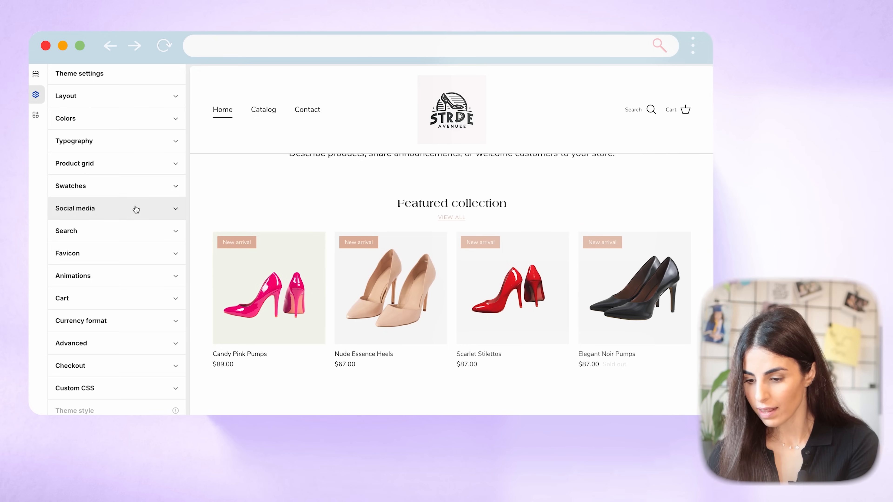
left_click(136, 210)
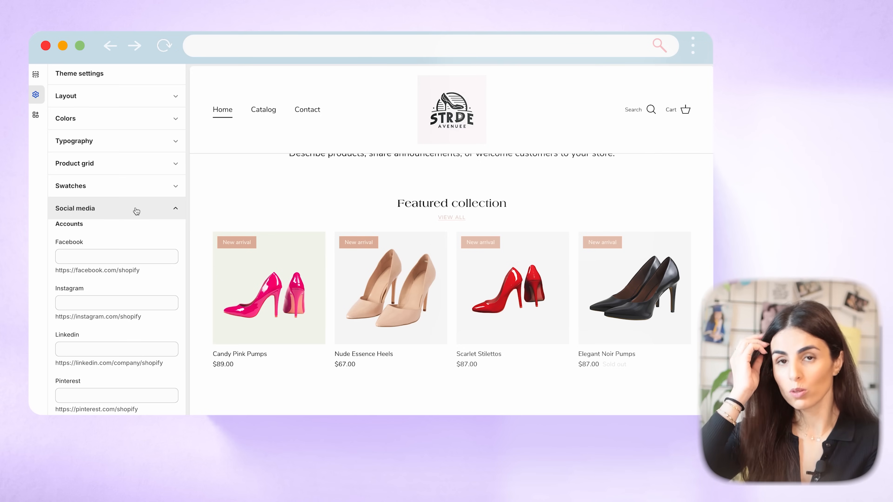
- Close the Social media settings and review the Search settings for suggestions, quick header search, prices, tags and collection cards
left_click(137, 210)
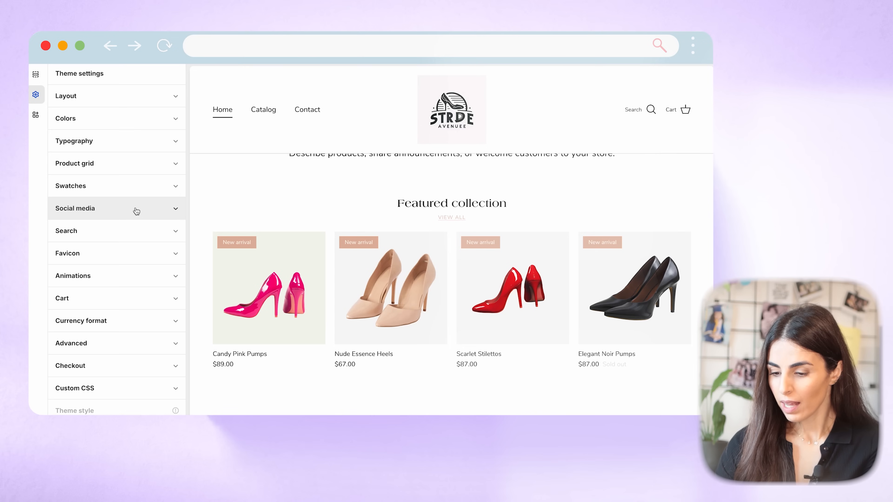
left_click(126, 232)
scroll(125, 240, "down", 4)
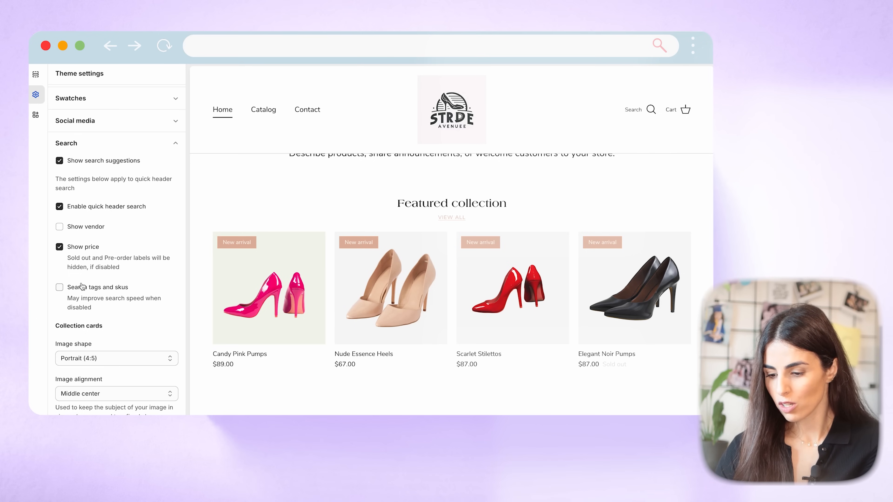
scroll(81, 286, "down", 2)
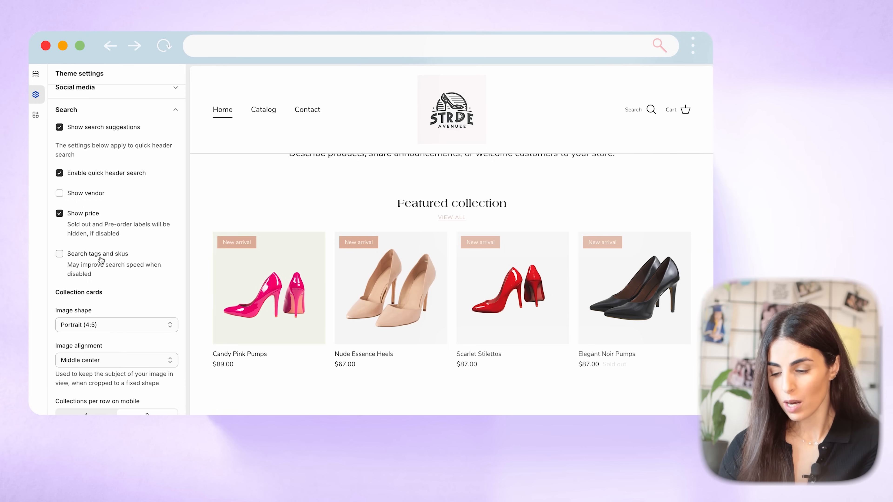
scroll(100, 260, "down", 3)
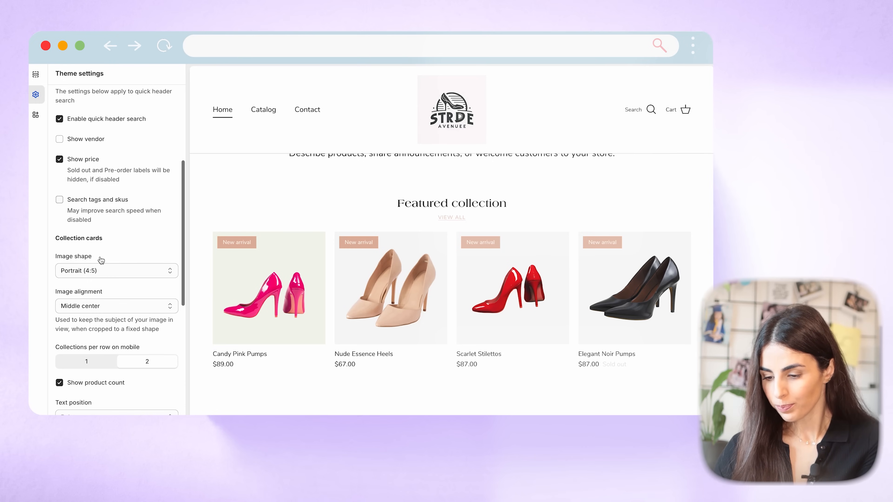
scroll(120, 200, "up", 3)
scroll(120, 199, "down", 3)
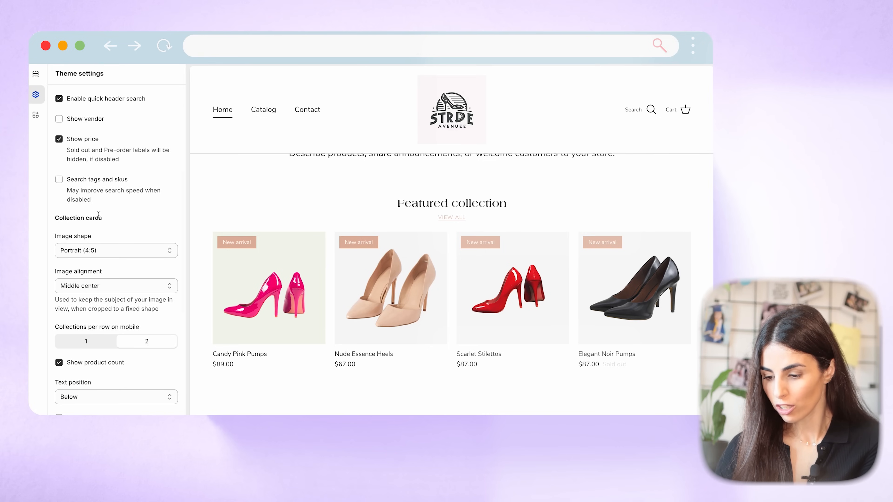
scroll(117, 287, "down", 1)
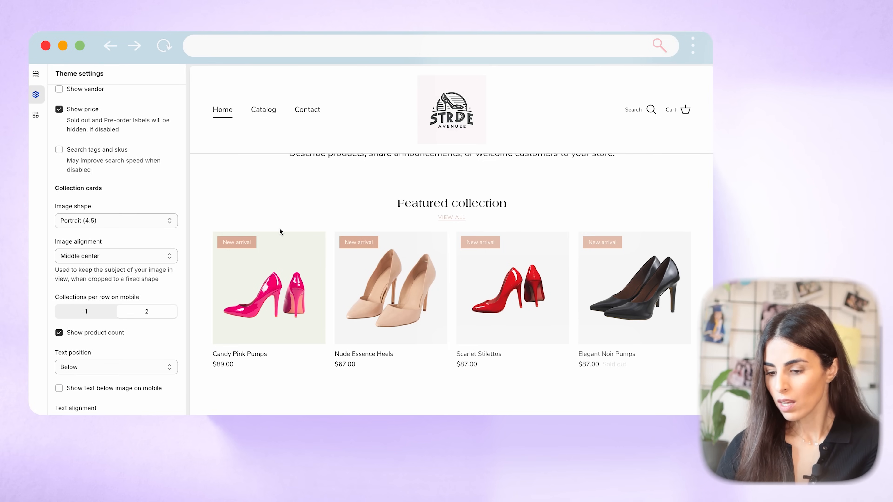
- Add a Collection list section after Blog posts in the home page template
left_click(38, 75)
scroll(105, 317, "down", 10)
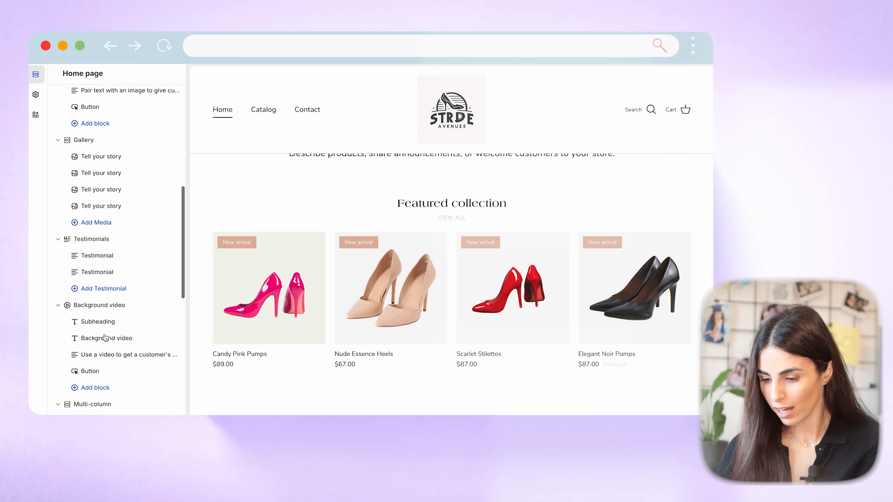
scroll(106, 338, "down", 10)
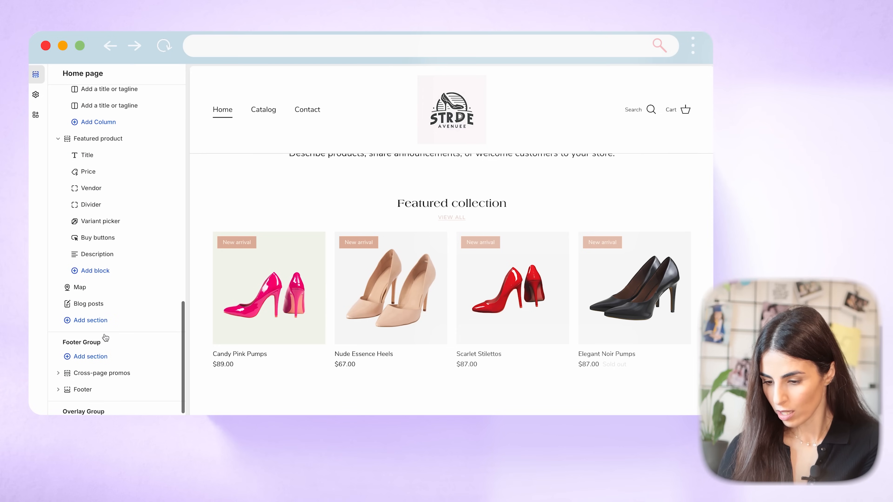
scroll(106, 338, "down", 2)
left_click(98, 312)
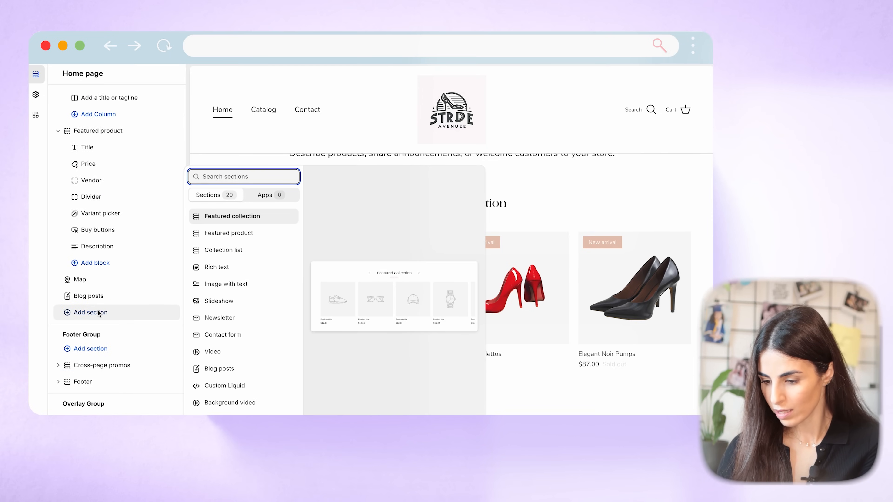
left_click(216, 253)
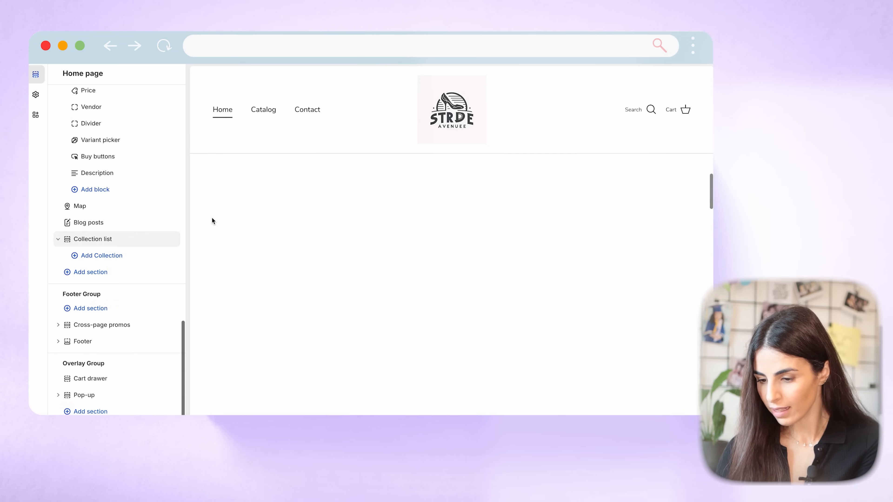
- Review the collection card options in the theme's Search settings against the new Collection list section
left_click(35, 94)
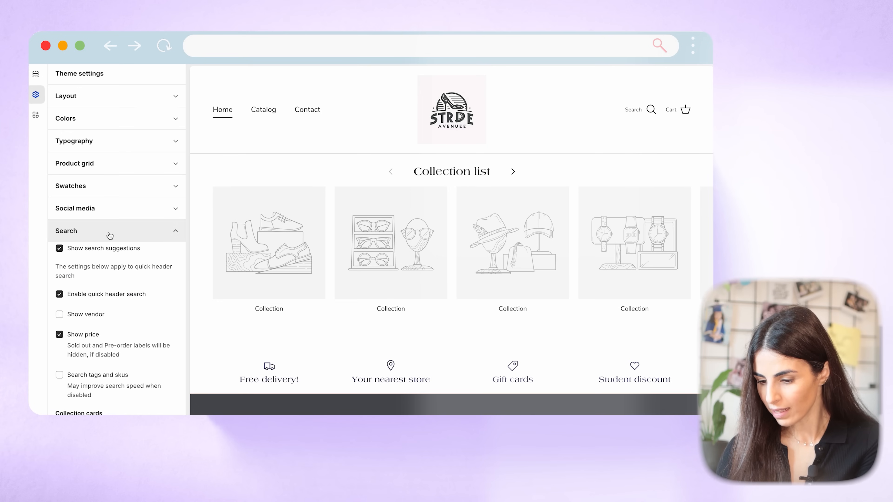
scroll(120, 295, "down", 4)
scroll(119, 295, "down", 3)
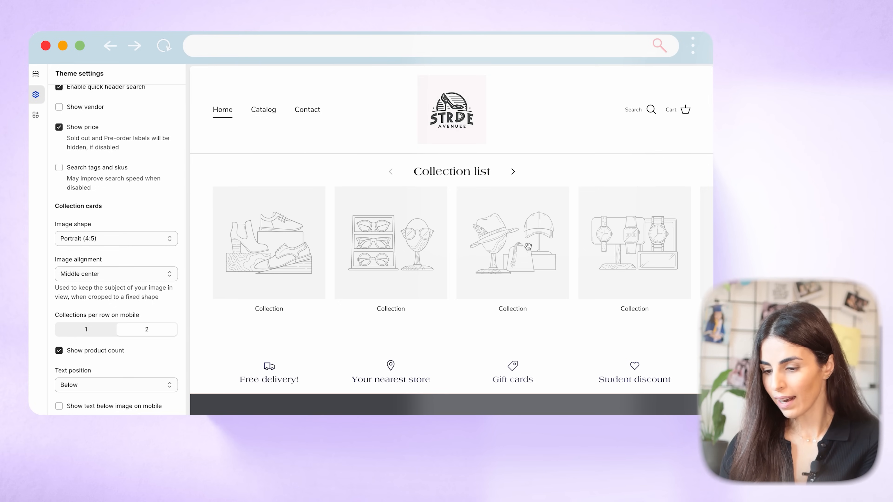
- Add five Collection blocks to the home page's Collection list section
left_click(41, 78)
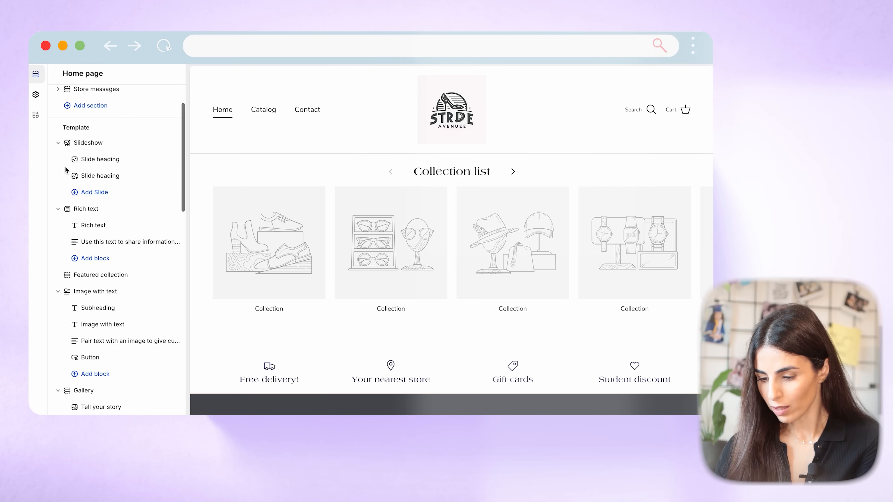
scroll(101, 405, "down", 10)
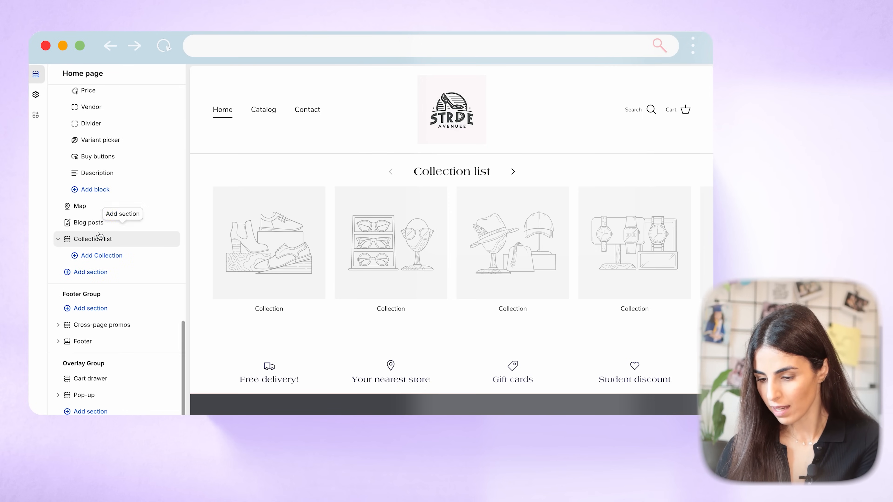
left_click(93, 256)
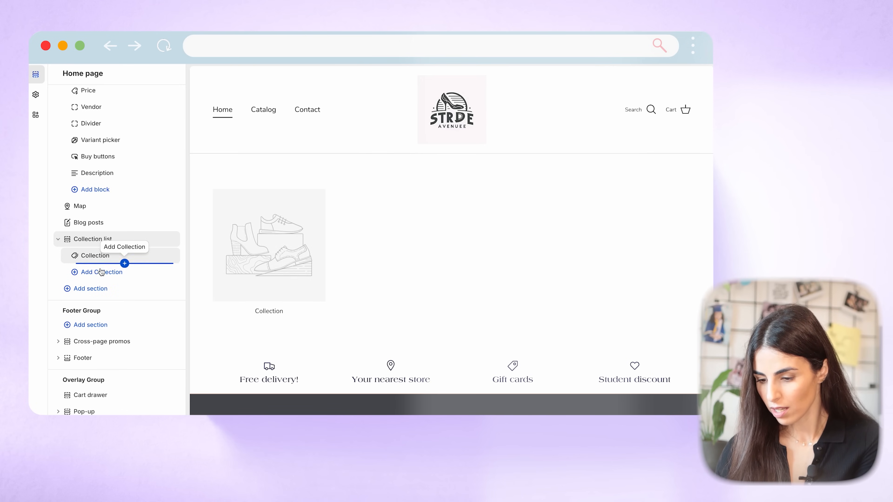
left_click(106, 272)
left_click(106, 287)
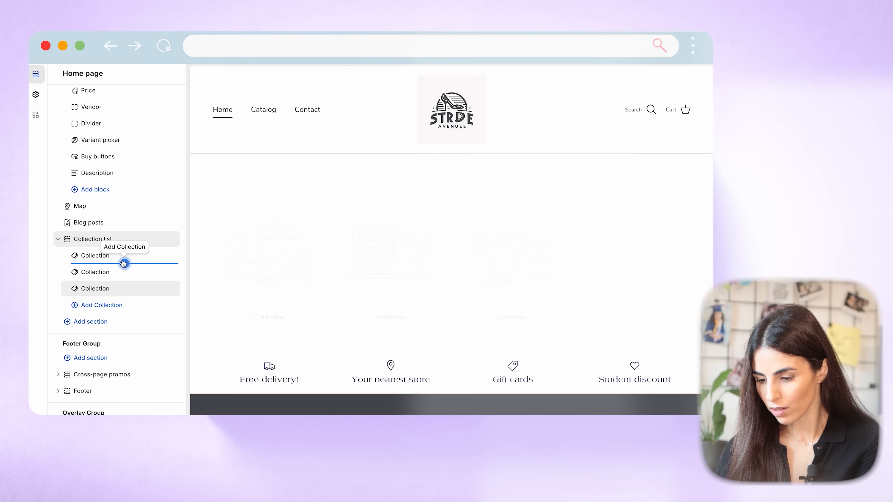
left_click(127, 263)
left_click(127, 263)
- Assign the Heels collection to the first block of the Collection list section
left_click(101, 258)
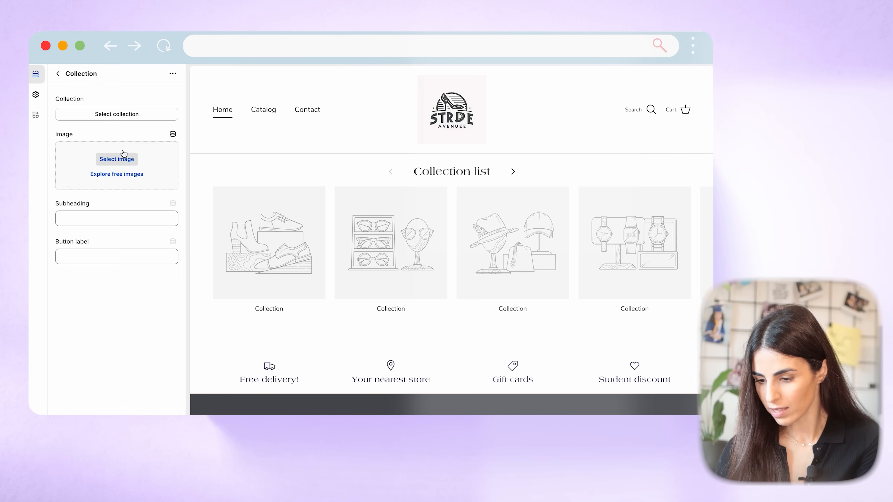
left_click(120, 114)
left_click(102, 155)
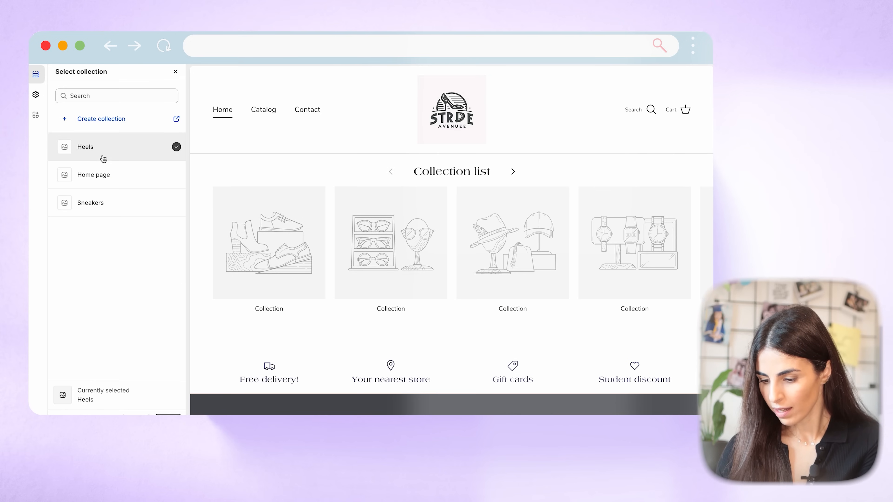
left_click(169, 414)
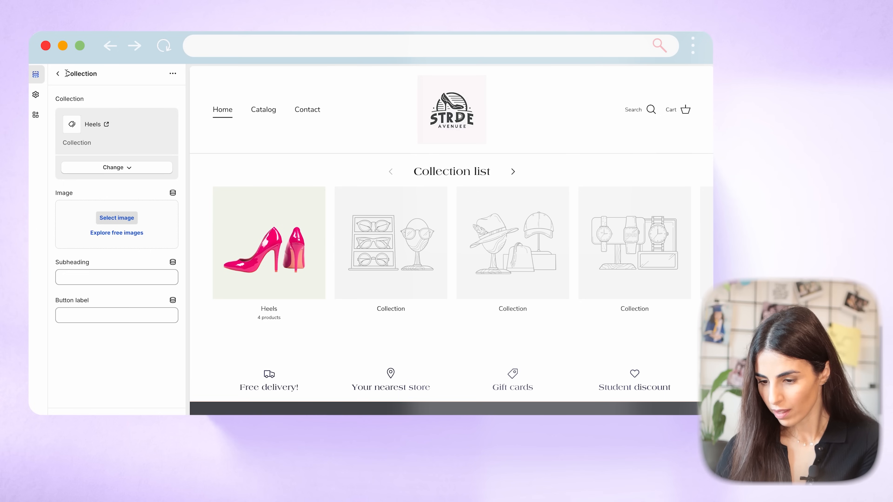
left_click(58, 74)
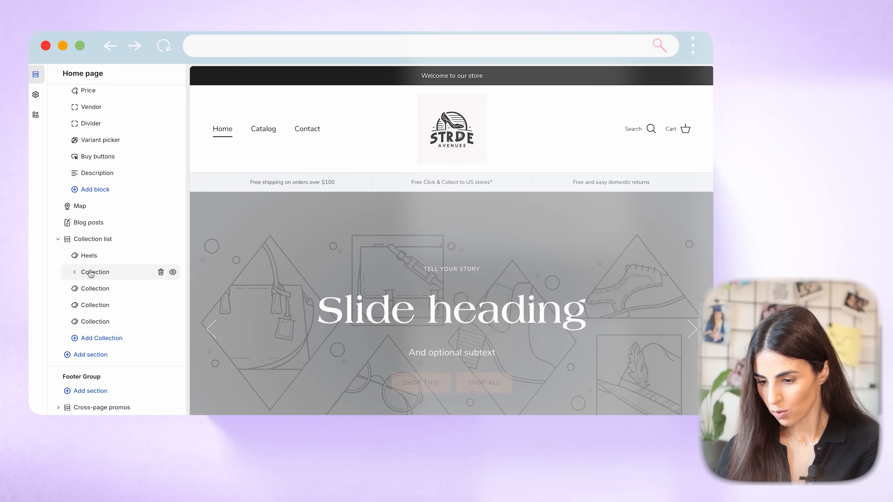
- Assign the Sneakers collection to the second block of the Collection list section
left_click(76, 272)
left_click(106, 114)
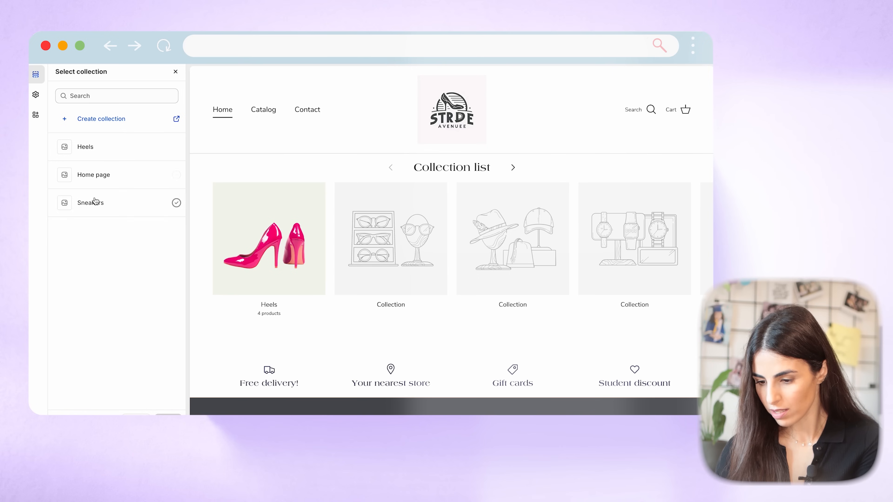
left_click(116, 203)
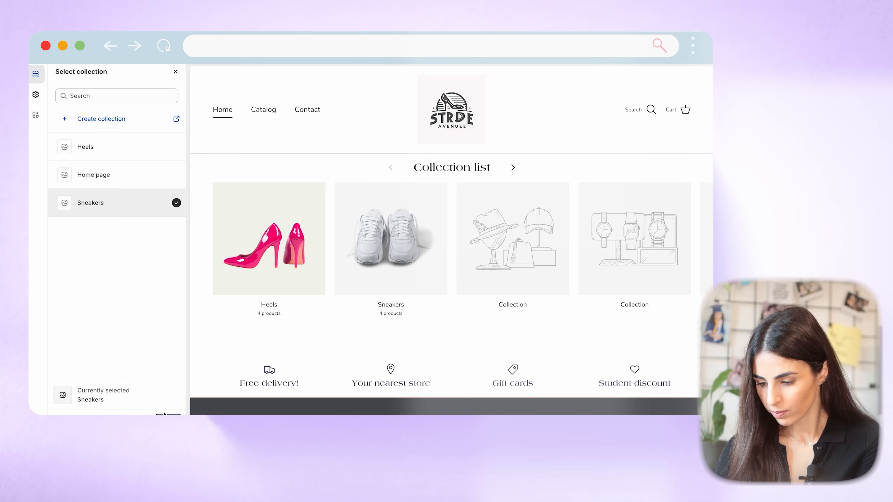
left_click(168, 414)
left_click(58, 73)
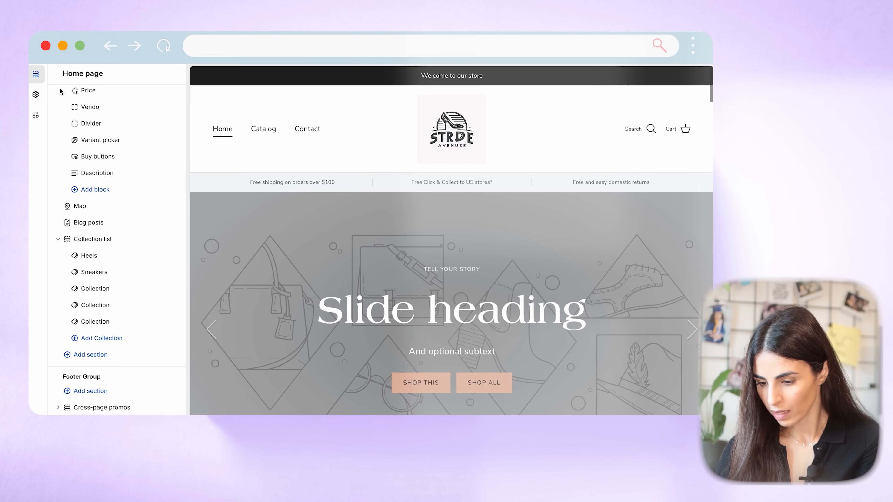
- Assign the Home page collection to the third Collection list block and delete the two remaining empty blocks
left_click(96, 292)
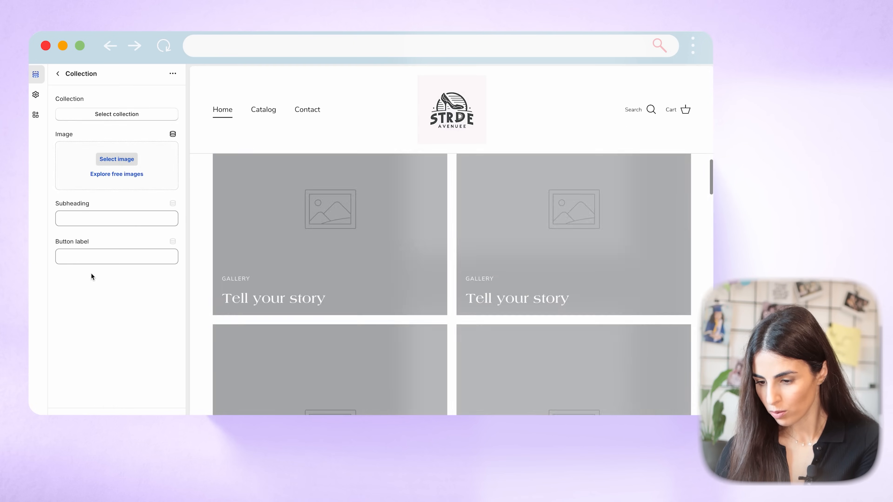
left_click(102, 115)
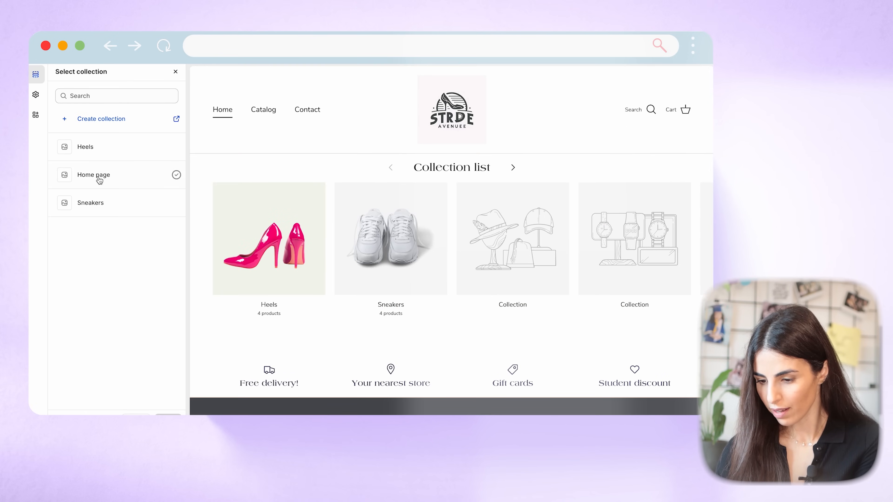
left_click(96, 175)
left_click(169, 415)
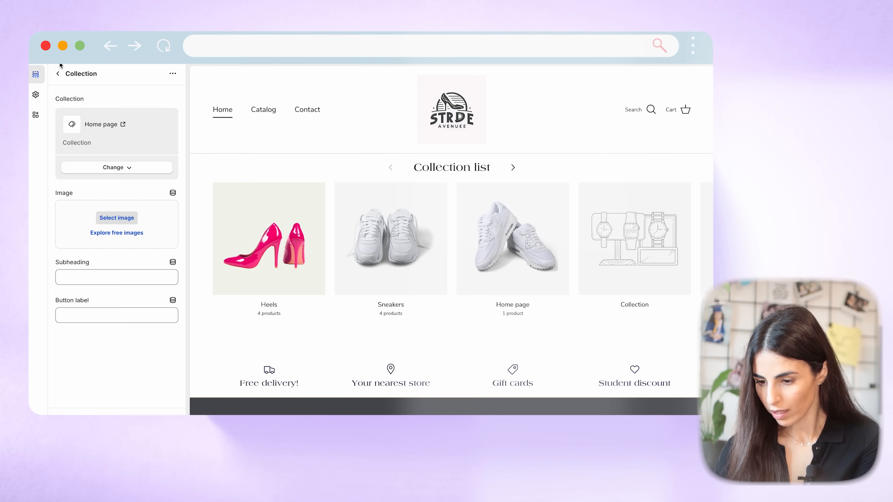
left_click(60, 74)
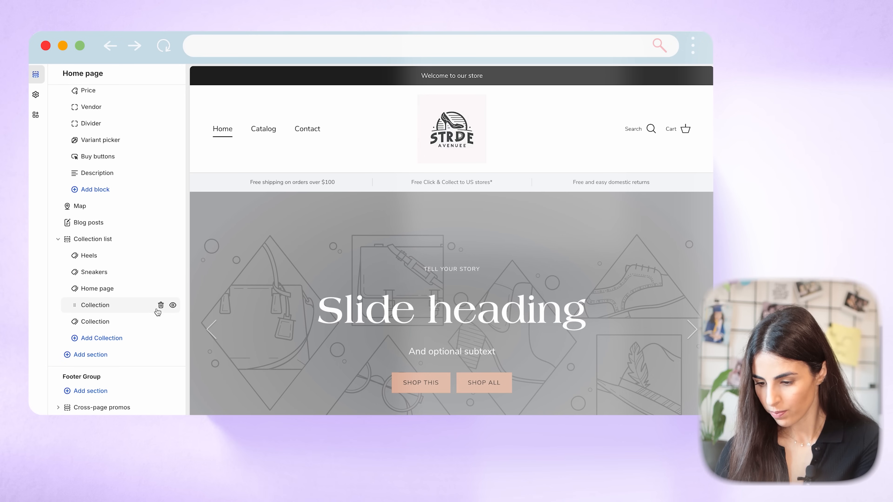
left_click(161, 305)
left_click(161, 305)
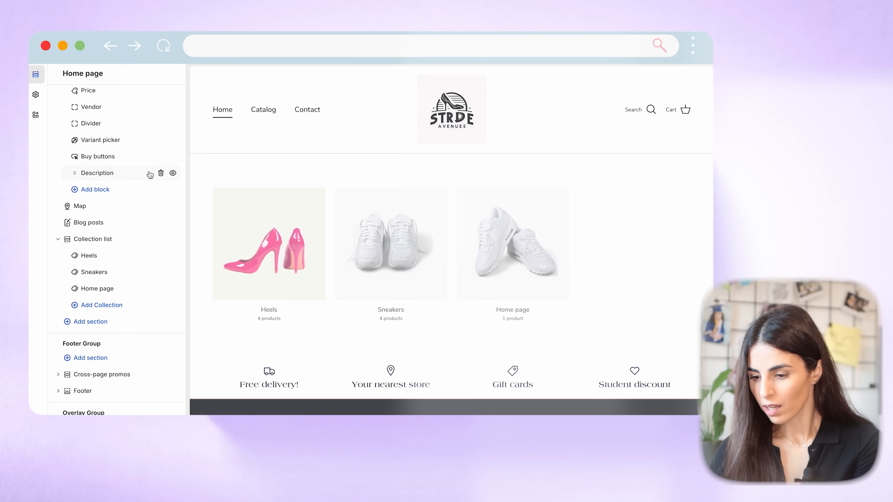
- Set the collection cards' image shape to Square (1:1) in the theme's Search settings
left_click(36, 94)
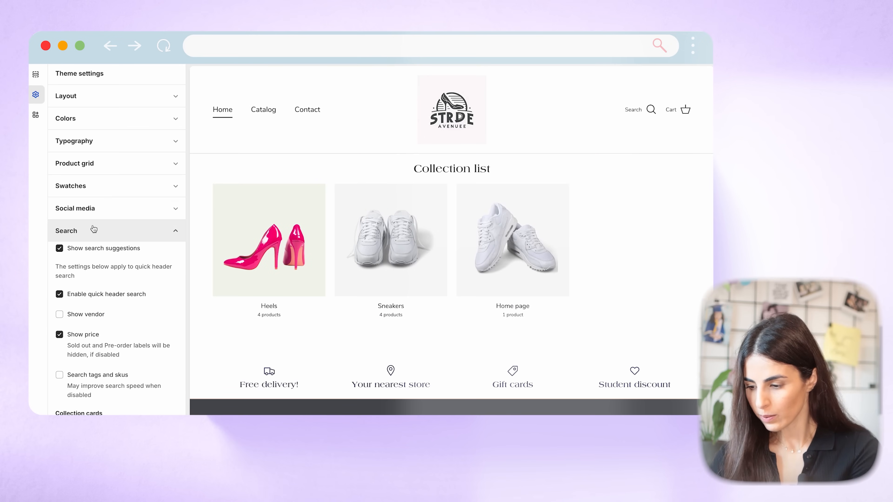
scroll(123, 309, "down", 8)
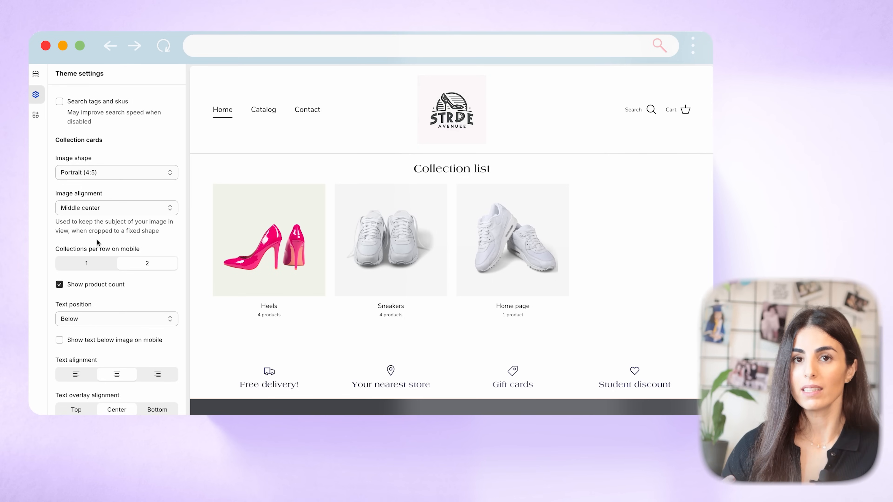
left_click(92, 174)
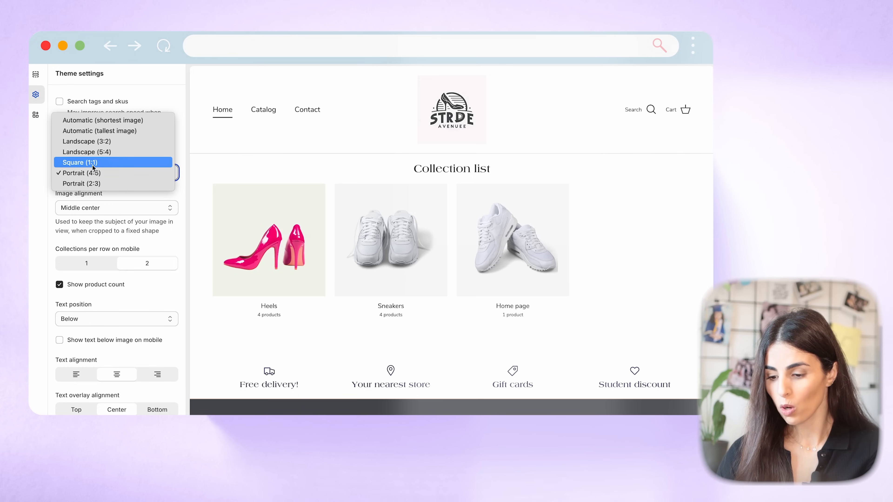
left_click(92, 165)
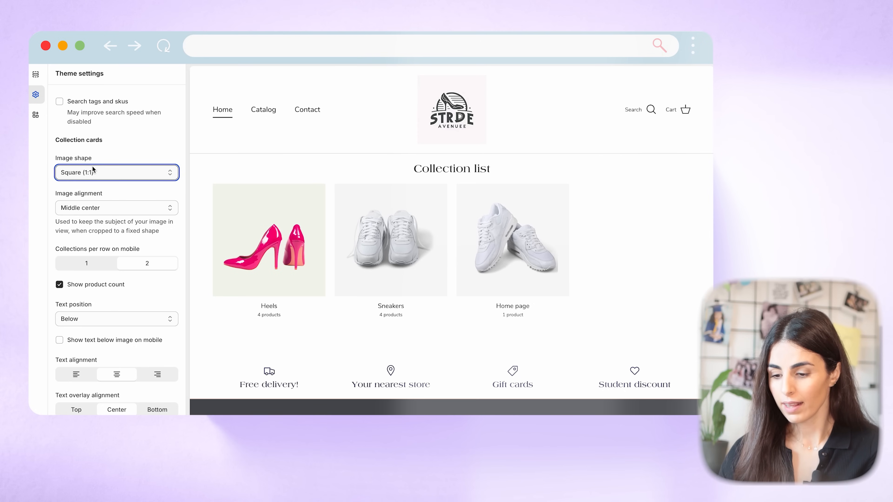
- Review the collection cards' image alignment, collections per row on mobile, product count and text position options
left_click(103, 207)
left_click(103, 208)
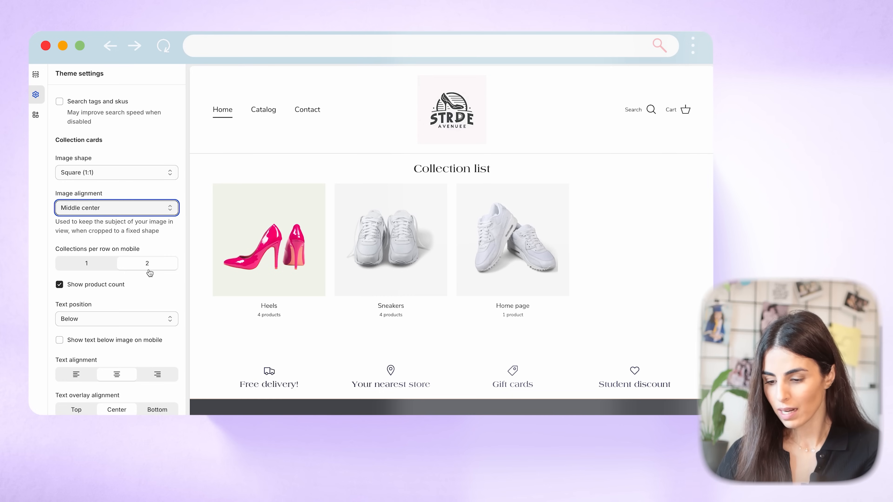
scroll(133, 290, "down", 3)
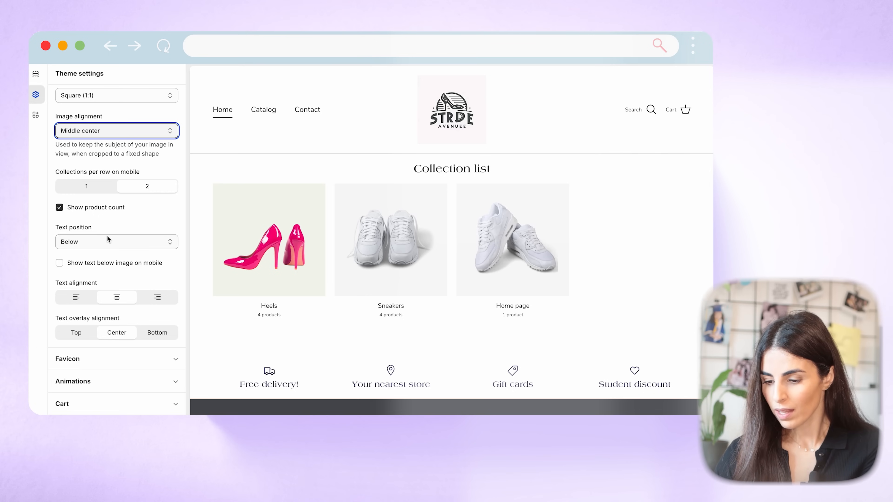
left_click(107, 198)
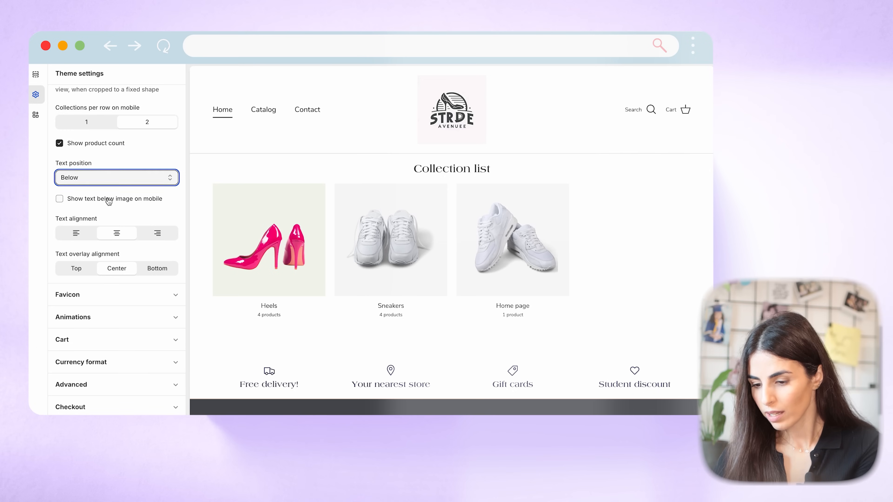
- Keep the collection cards' text position at Below and enable showing text below the image on mobile
left_click(88, 181)
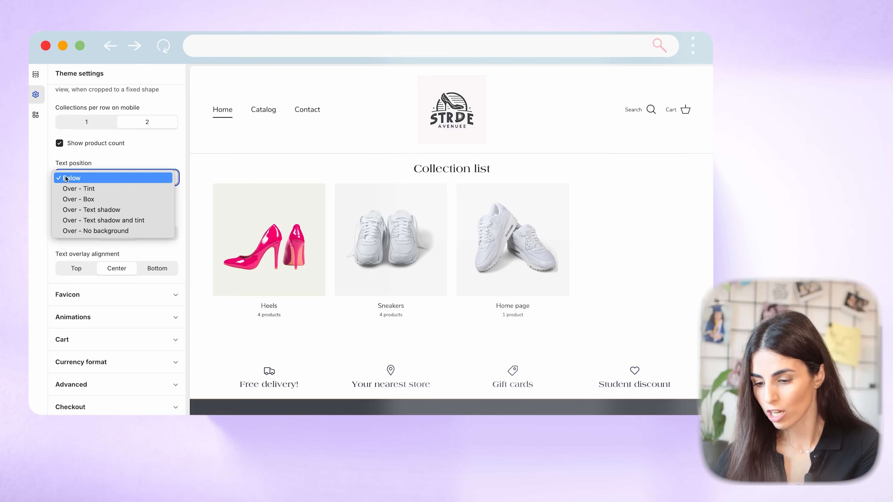
key("Escape")
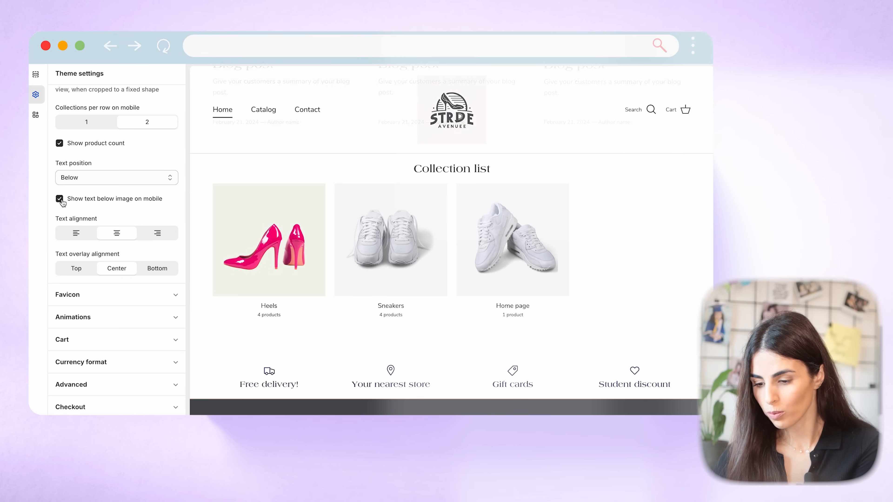
scroll(107, 217, "down", 1)
scroll(107, 217, "down", 1)
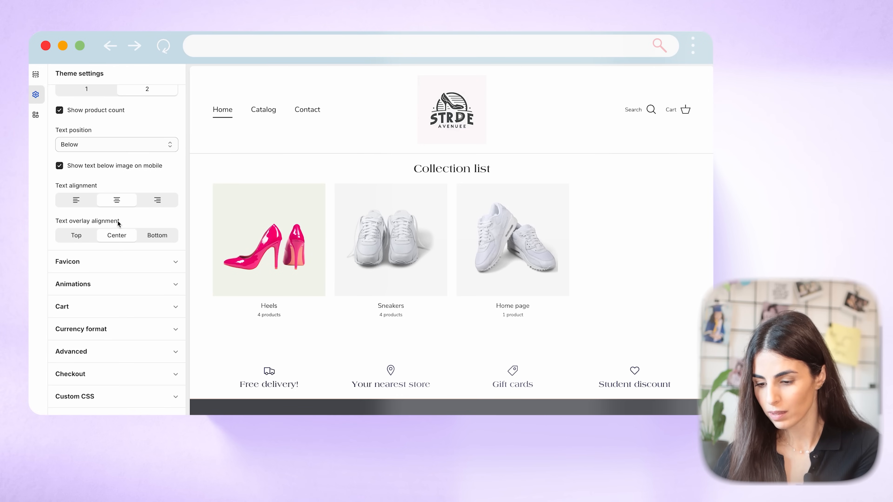
scroll(118, 222, "up", 10)
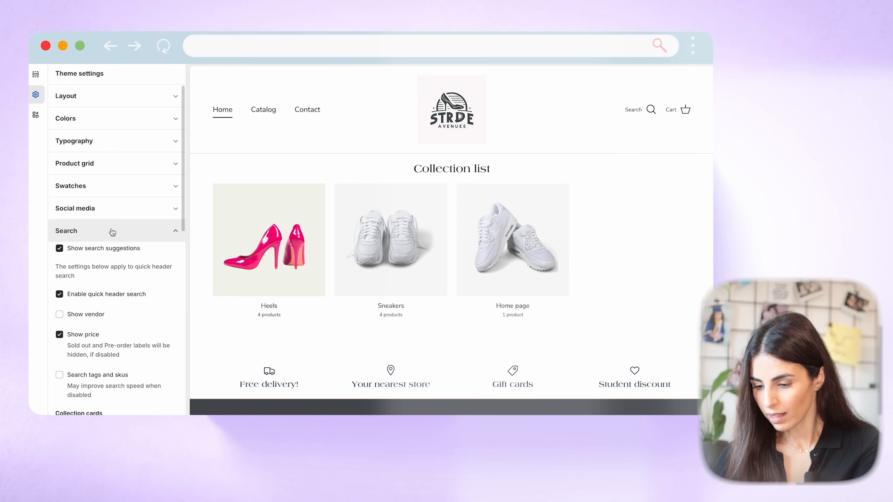
left_click(111, 232)
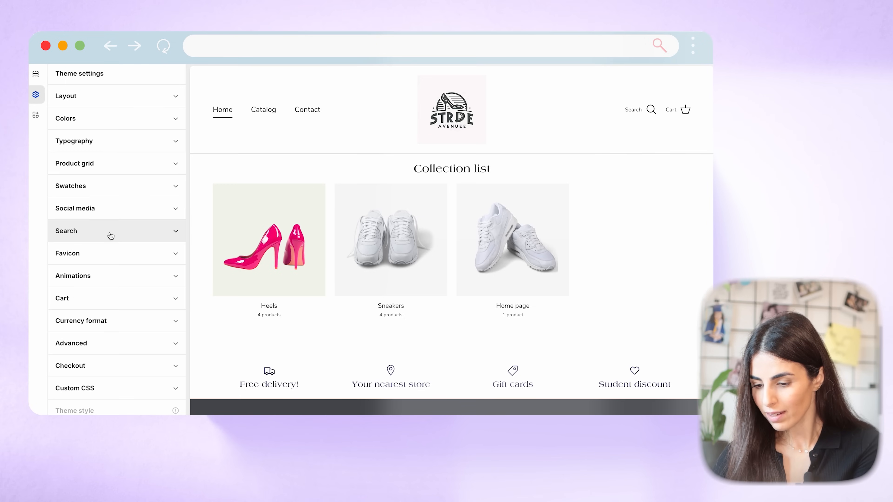
- Set the store's favicon to the favicon PNG from the store's image library
left_click(101, 255)
scroll(140, 195, "down", 2)
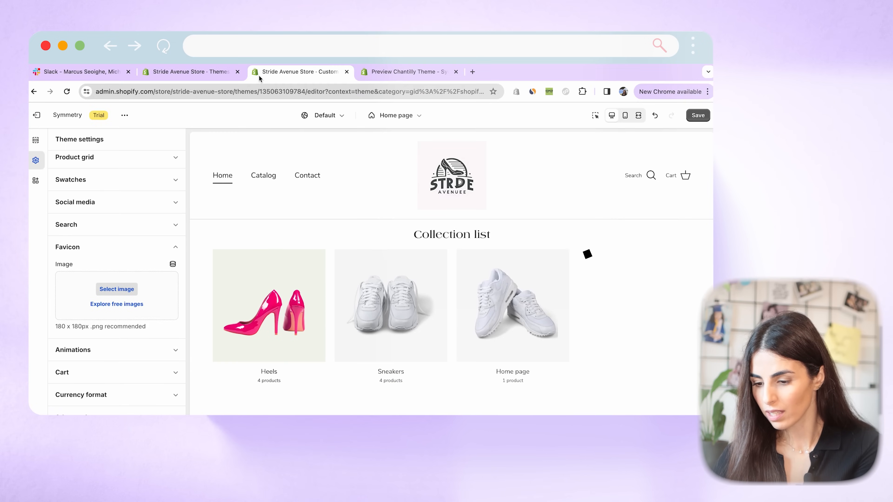
left_click(117, 225)
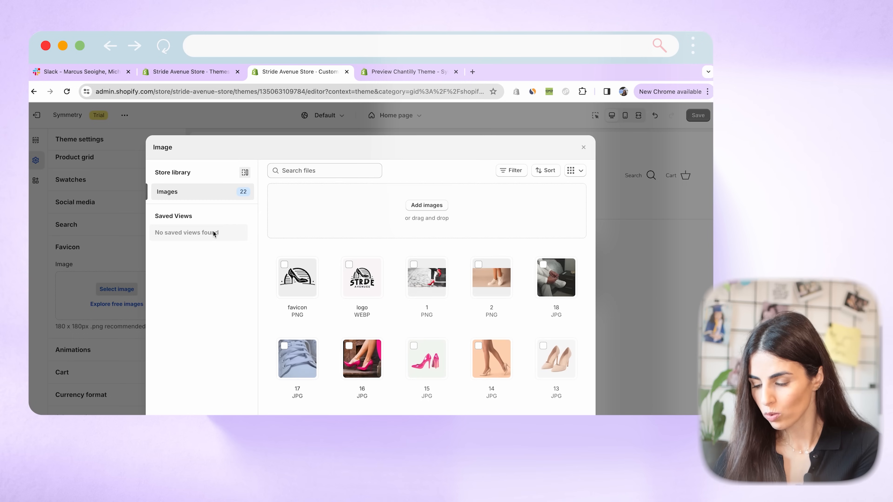
left_click(291, 274)
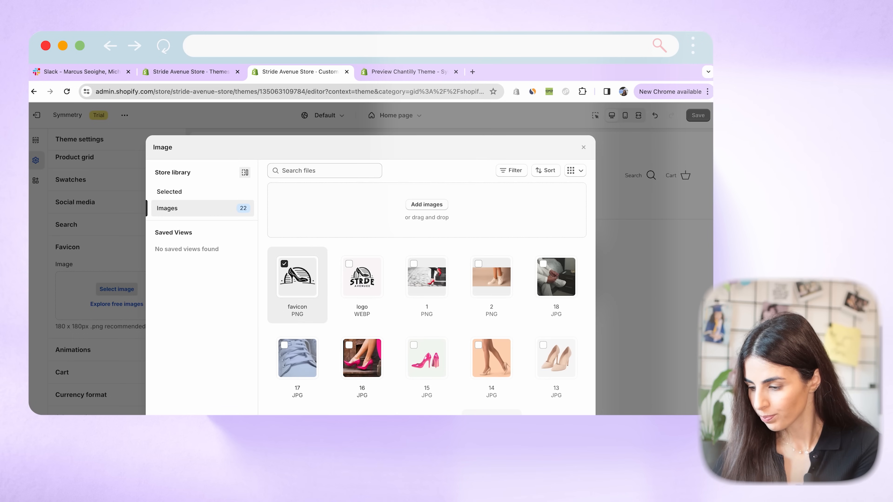
left_click(578, 440)
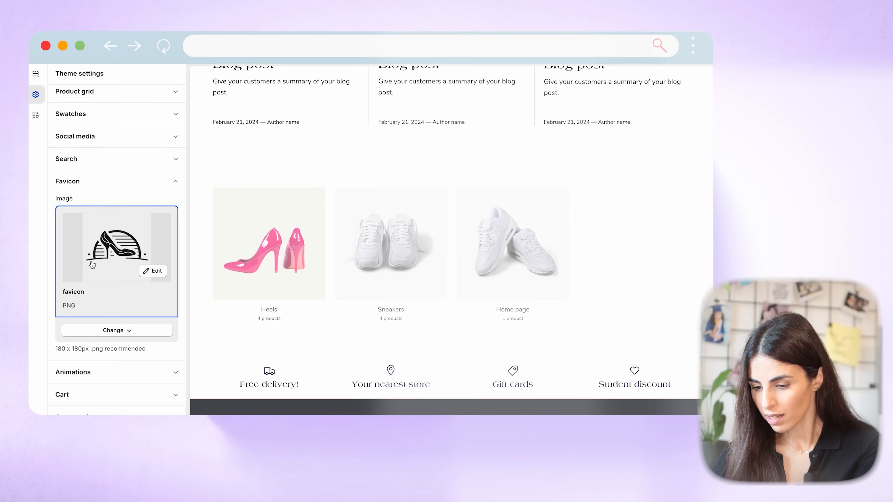
scroll(89, 320, "down", 1)
left_click(147, 167)
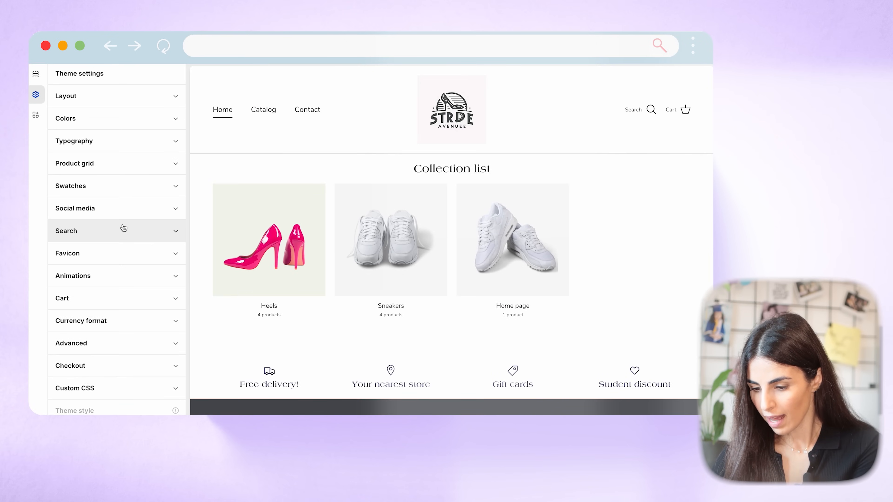
- Review the option for animating text and images on scroll in the Animations settings
left_click(93, 276)
scroll(92, 282, "down", 1)
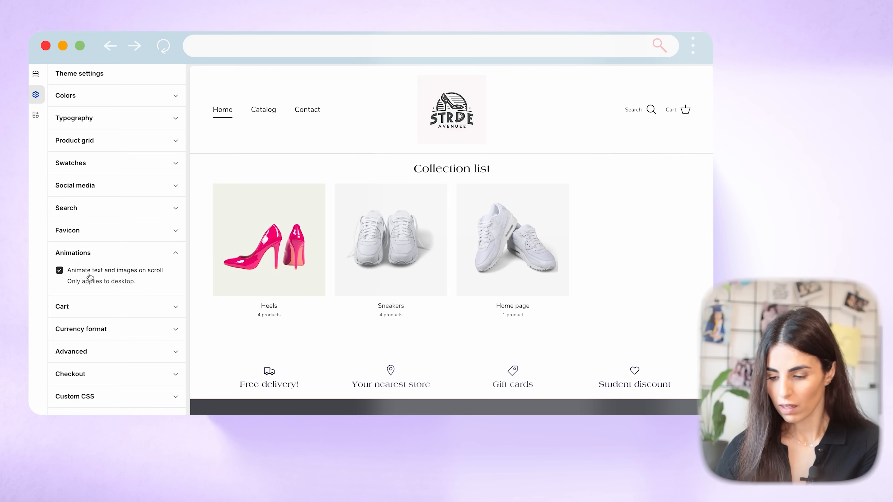
left_click(122, 260)
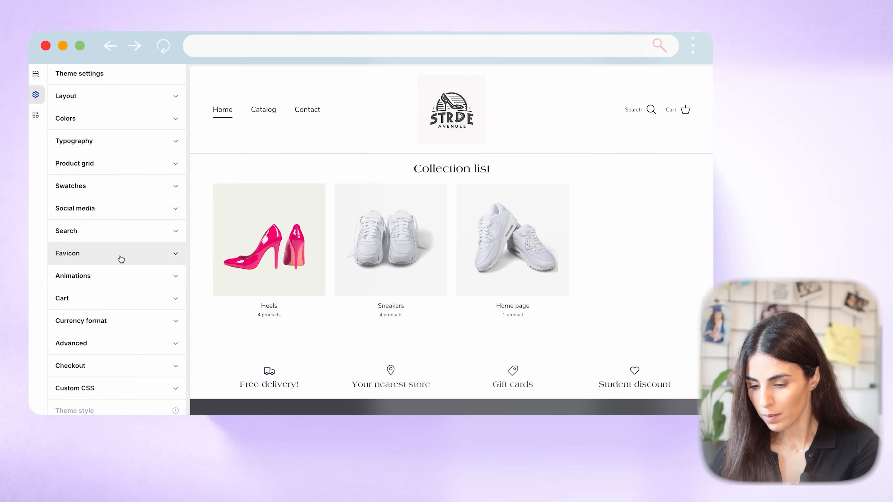
- Examine the Cart settings and add Candy Pink Pumps to the cart in the store preview to inspect the cart drawer
left_click(117, 300)
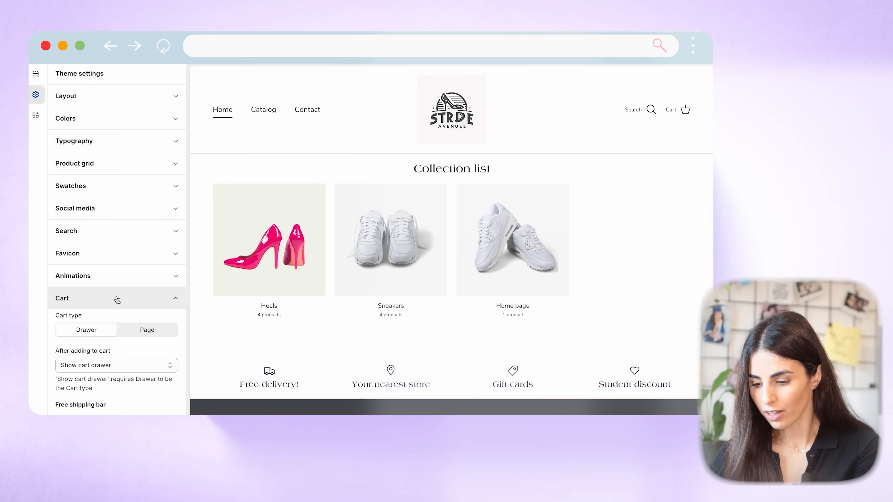
scroll(117, 299, "down", 5)
scroll(117, 300, "up", 1)
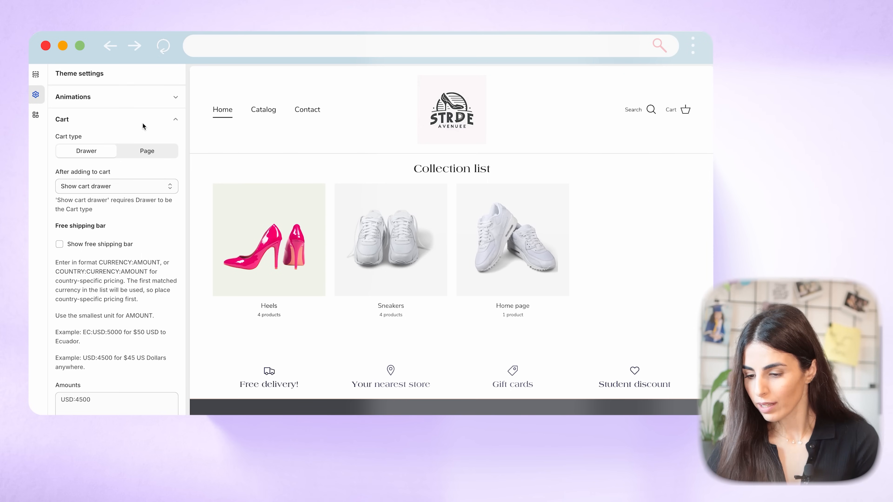
scroll(264, 208, "down", 5)
scroll(264, 209, "down", 15)
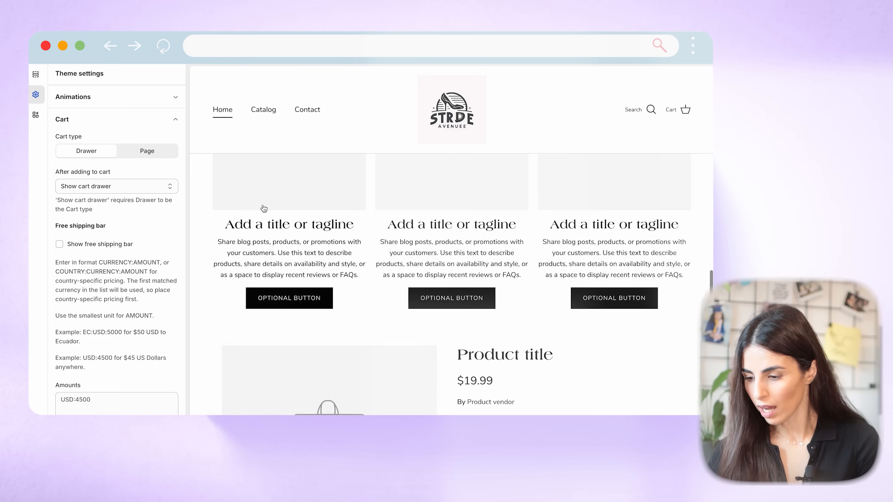
scroll(263, 208, "up", 20)
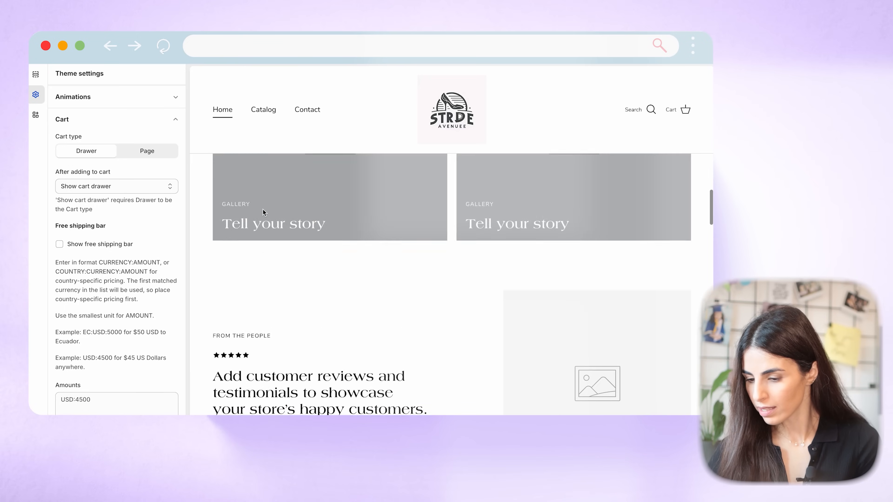
scroll(264, 212, "down", 6)
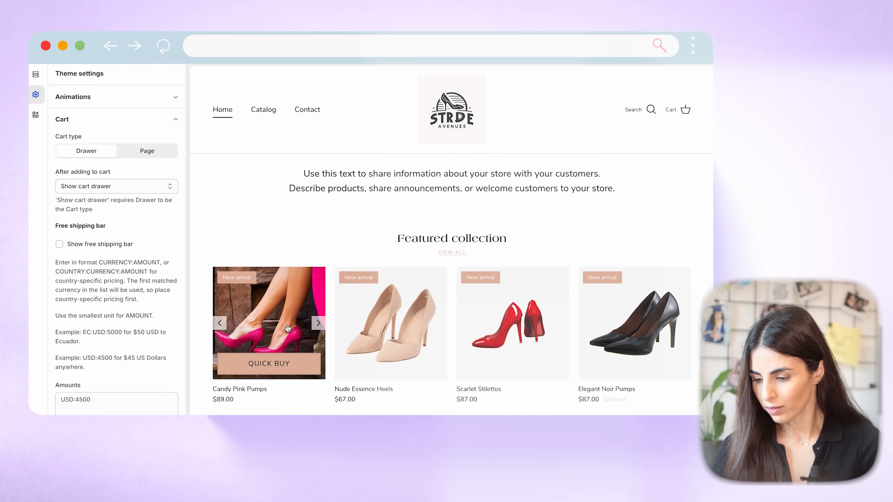
left_click(287, 328)
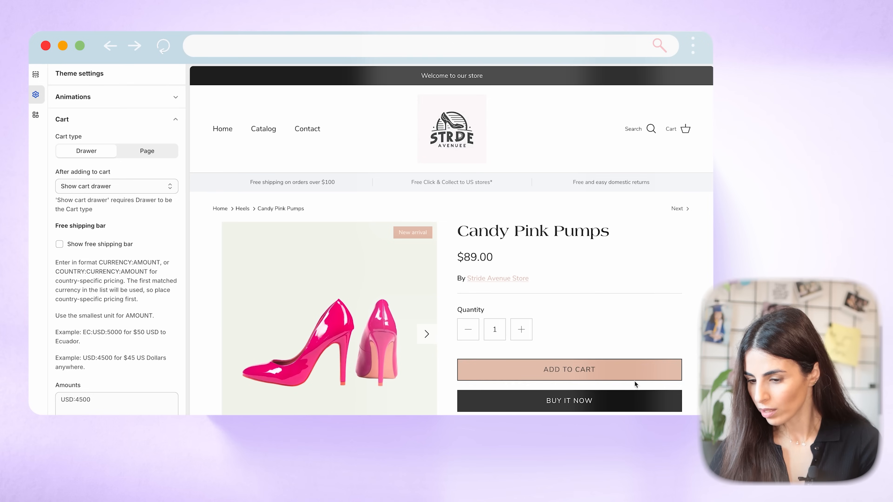
left_click(632, 378)
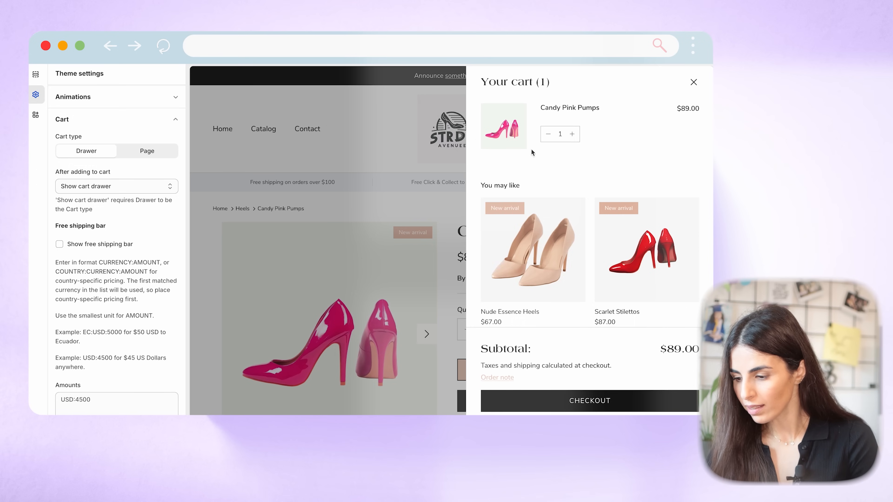
scroll(533, 243, "down", 1)
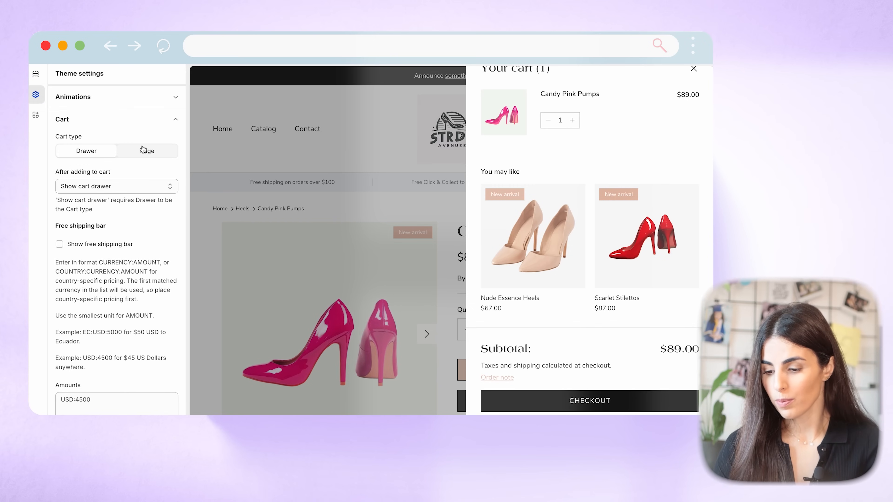
- Try Show notification as the after-adding-to-cart behavior with Candy Pink Pumps, and restore Show cart drawer
left_click(102, 187)
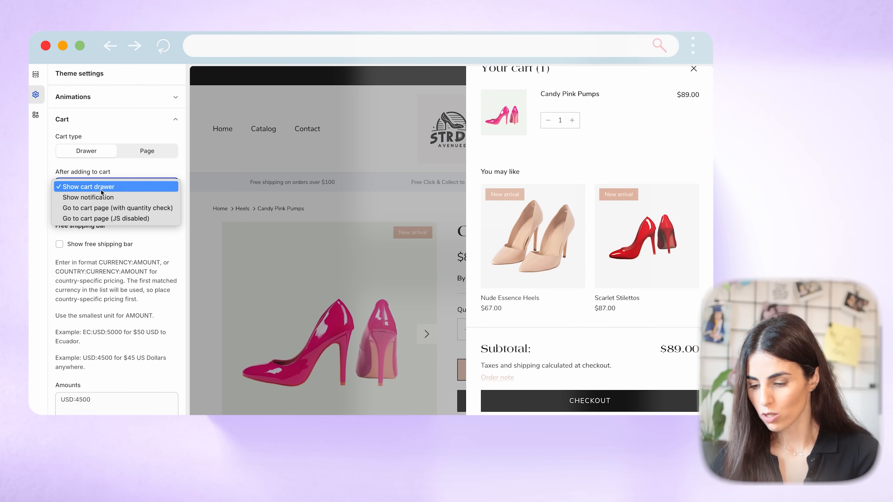
left_click(100, 197)
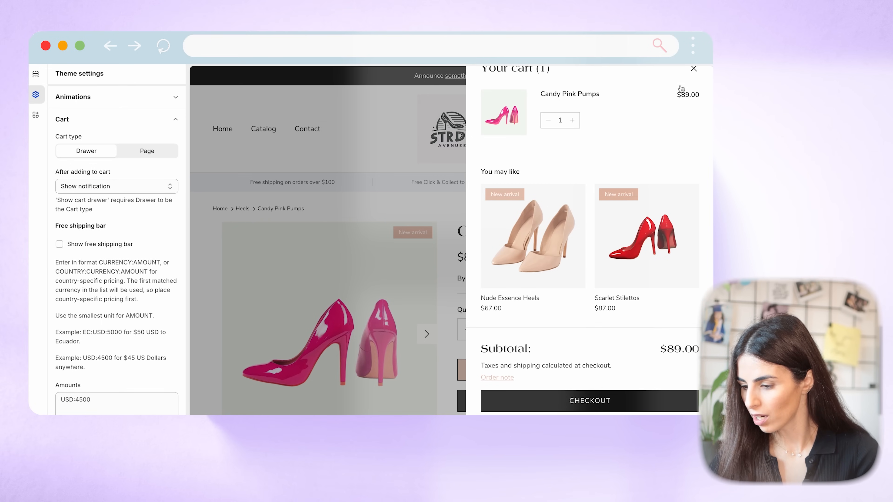
left_click(694, 69)
left_click(533, 370)
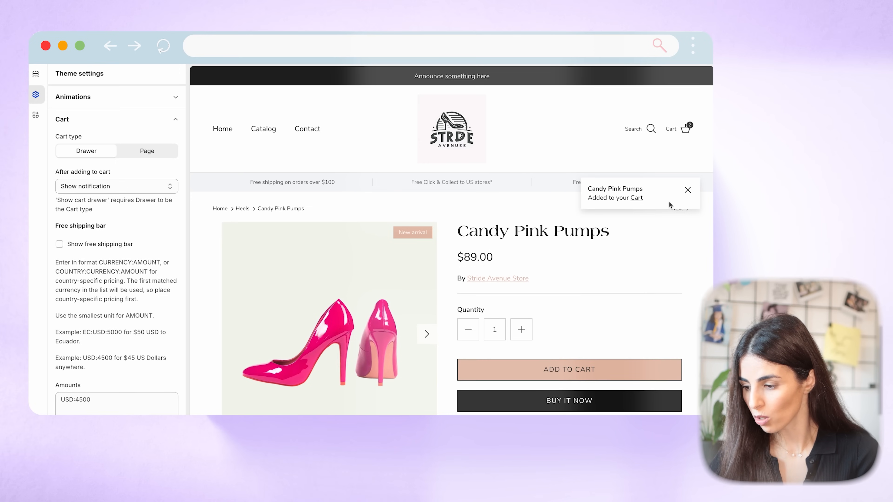
left_click(689, 193)
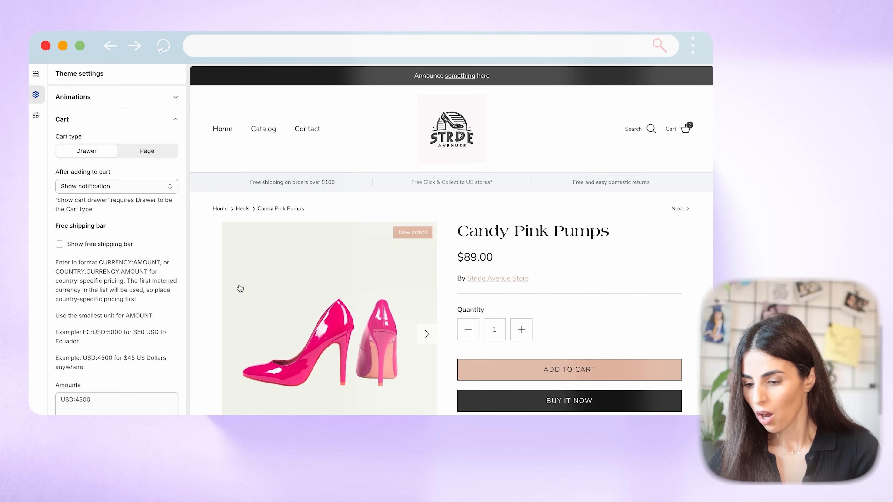
left_click(110, 192)
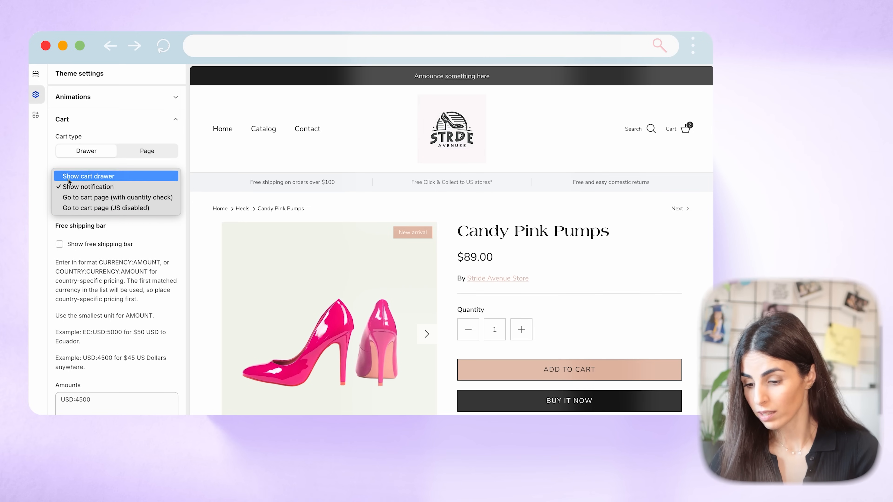
left_click(88, 176)
- Enable the free shipping bar in the theme's Cart settings
left_click(59, 244)
scroll(77, 228, "down", 2)
left_click(76, 165)
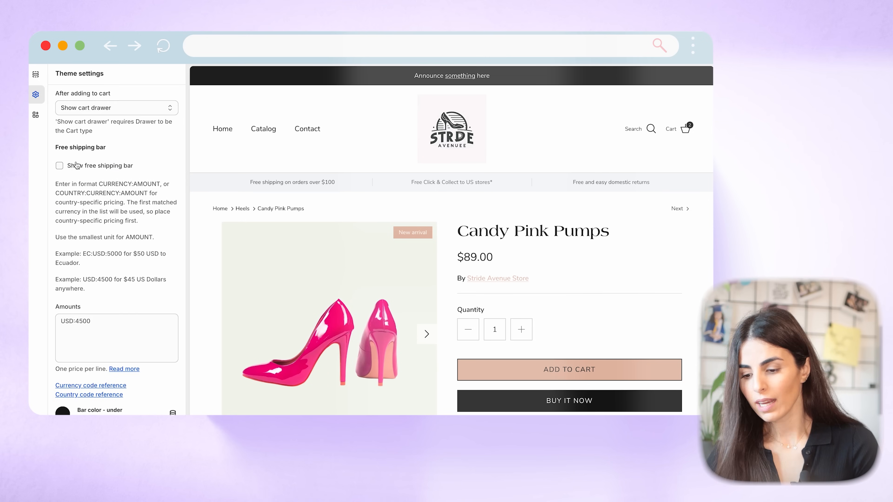
left_click(77, 171)
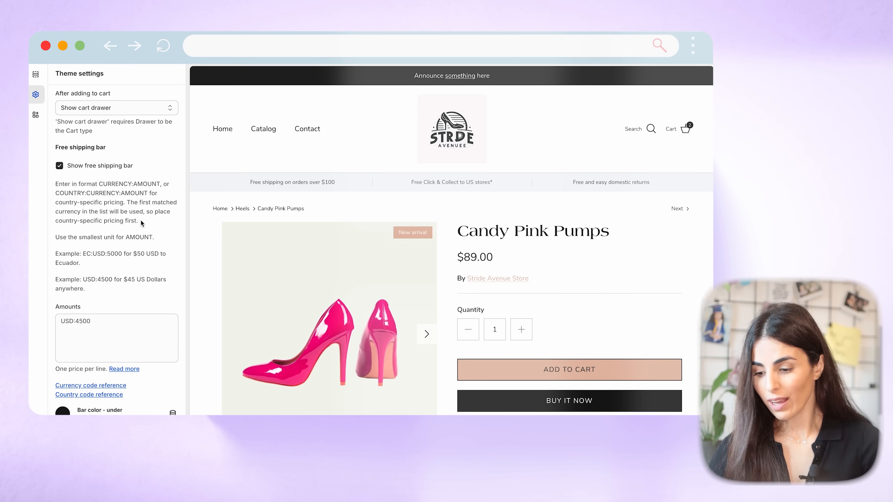
- Examine the free shipping bar's amount format and bar colors, and check the cart drawer in the store preview
left_click_drag(150, 221, 50, 183)
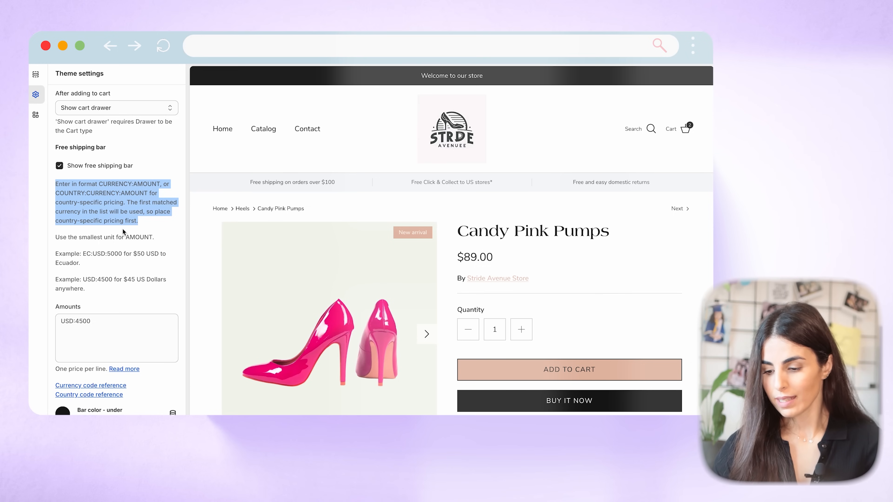
left_click(124, 256)
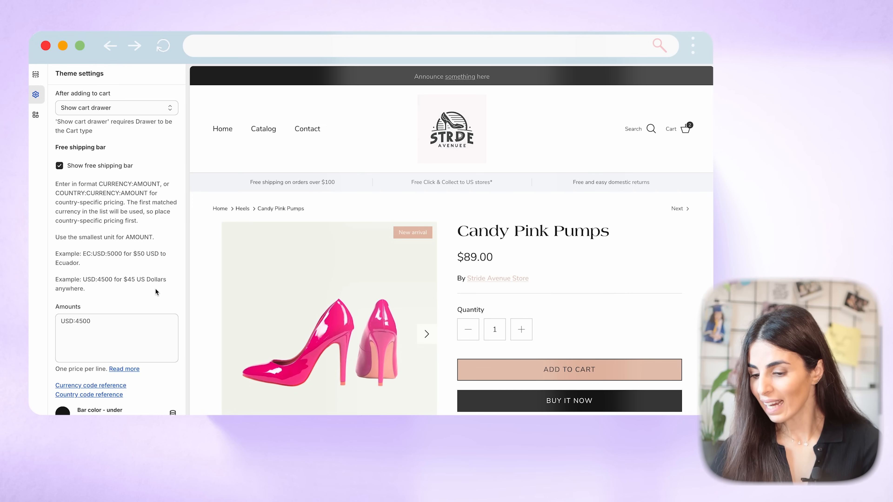
scroll(155, 287, "down", 3)
left_click(688, 130)
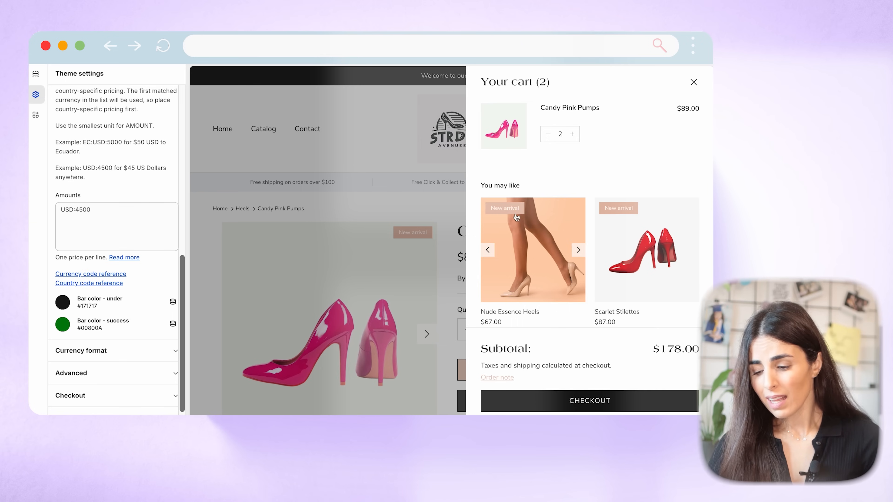
scroll(108, 140, "up", 2)
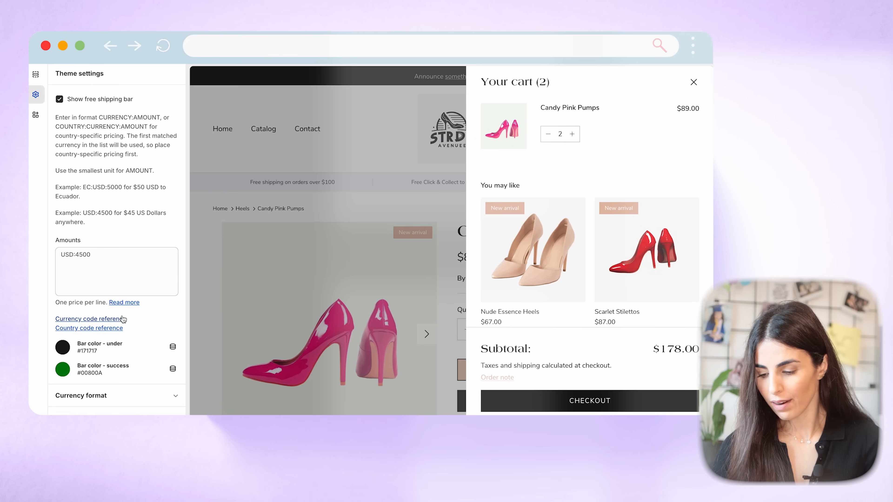
scroll(89, 206, "up", 6)
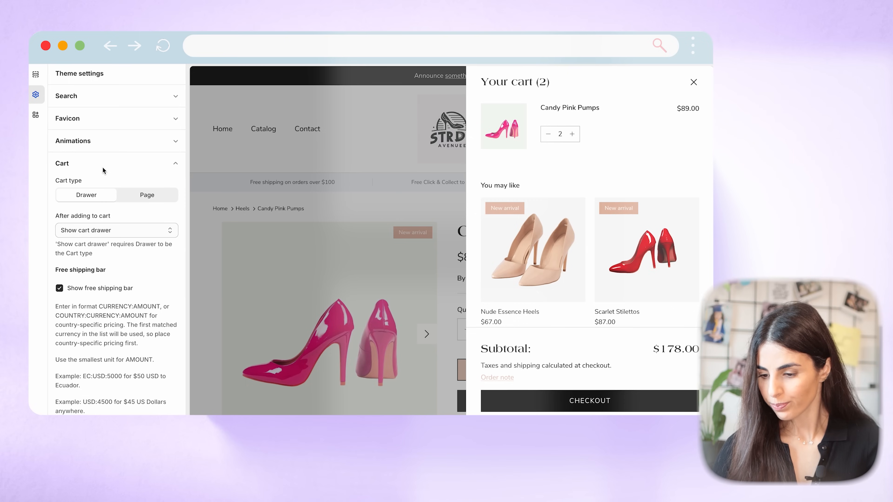
left_click(102, 167)
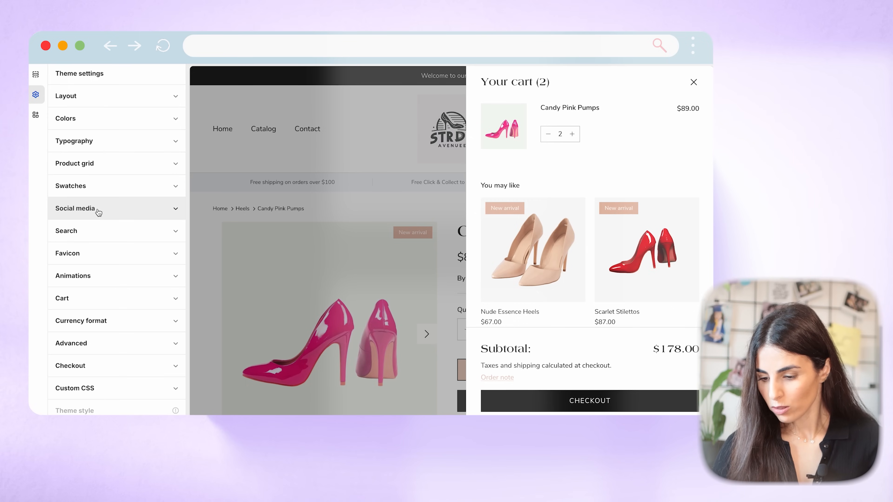
- Review the Currency format options for showing currency codes on product prices and totals
left_click(91, 325)
scroll(94, 322, "down", 3)
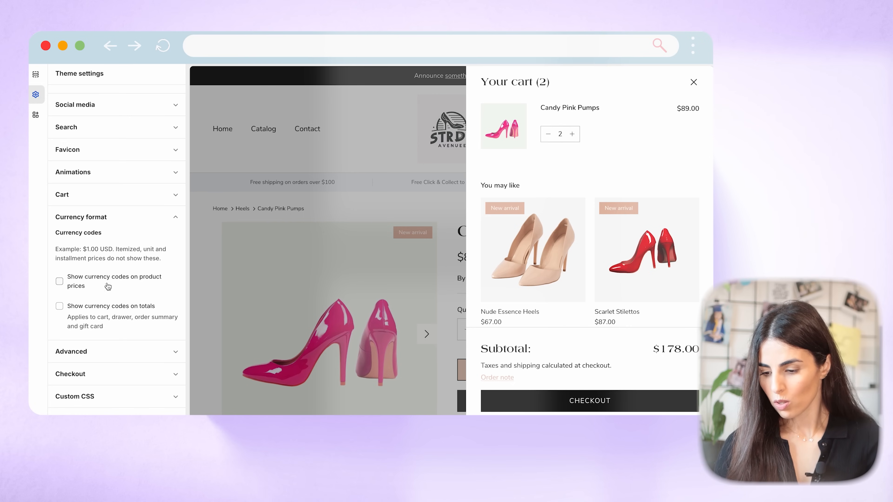
left_click(113, 218)
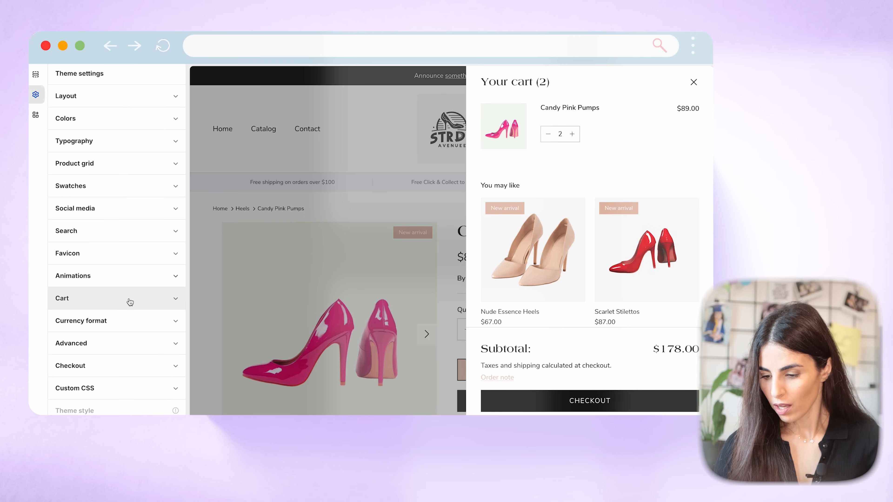
- Review the Advanced theme settings, including links, image quality options, custom HTML and custom JavaScript
left_click(96, 347)
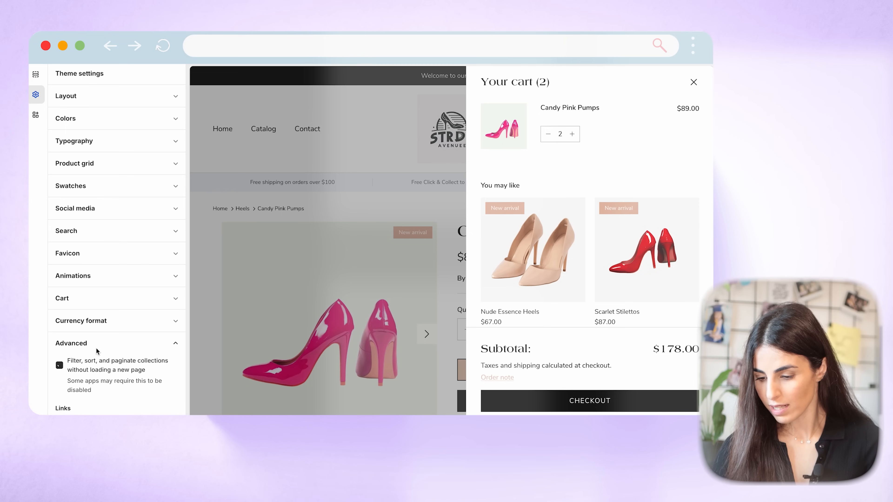
scroll(96, 347, "down", 3)
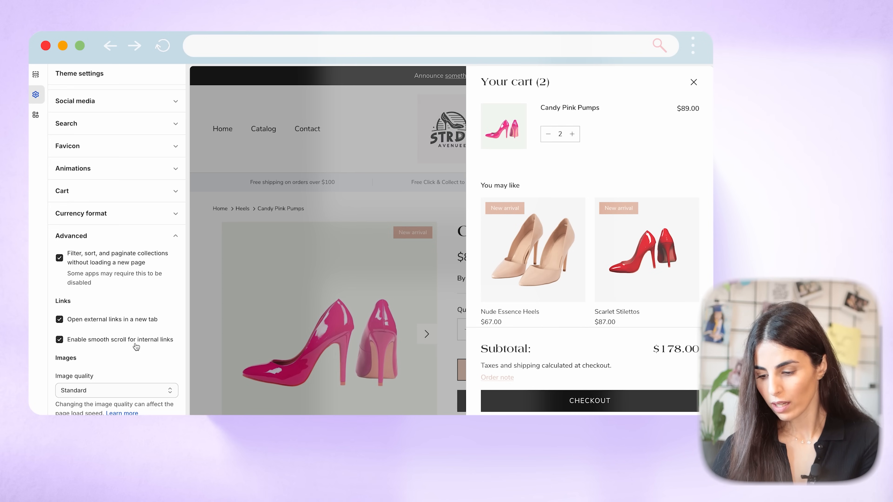
scroll(136, 346, "down", 5)
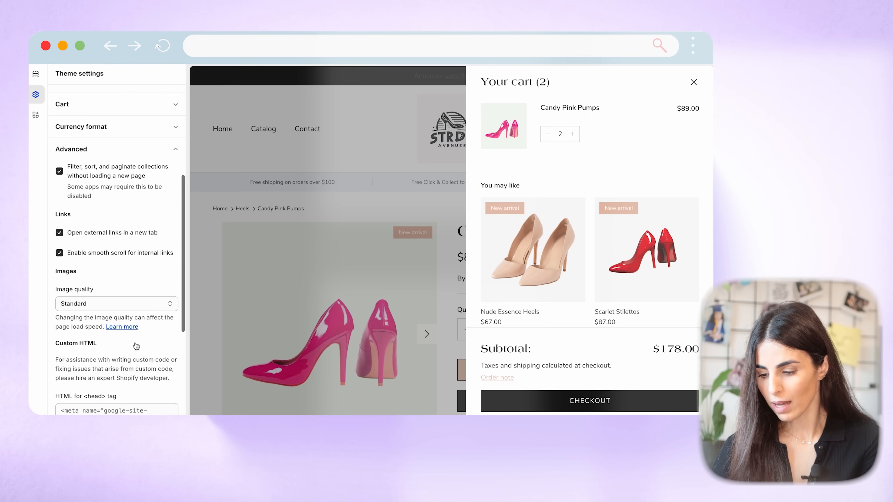
scroll(136, 347, "down", 5)
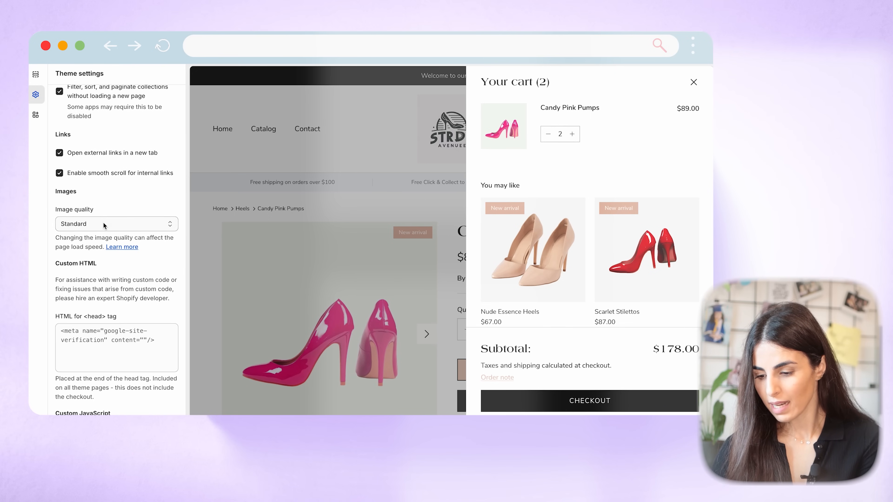
left_click(103, 222)
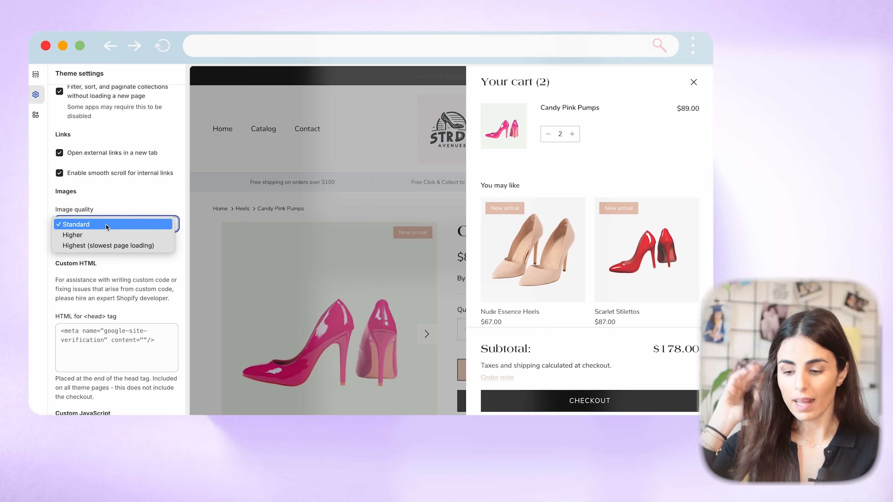
left_click(35, 274)
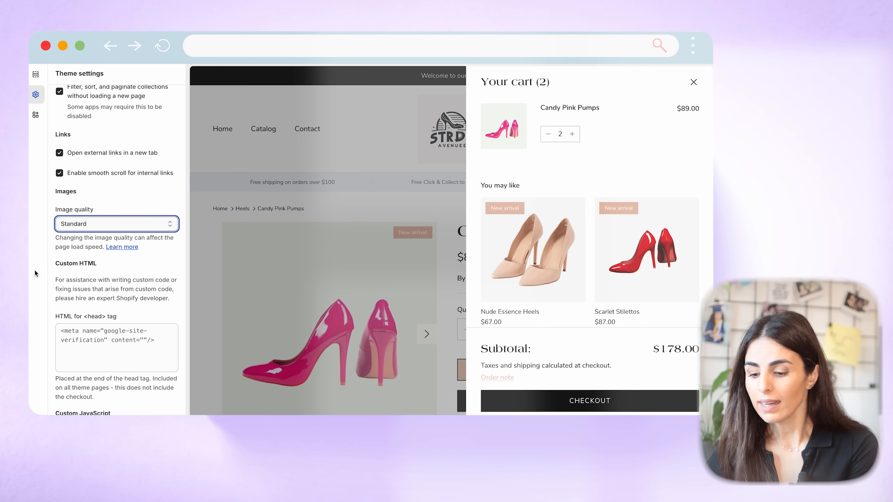
scroll(108, 336, "down", 2)
left_click(118, 307)
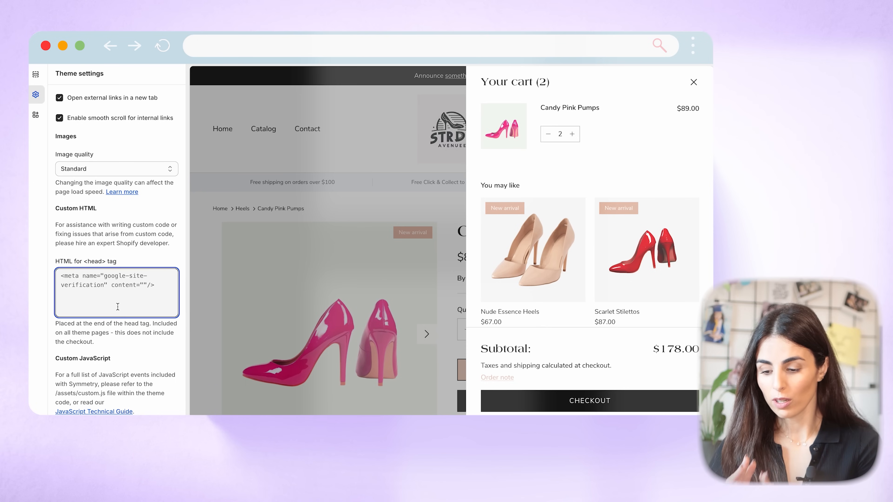
scroll(118, 307, "down", 2)
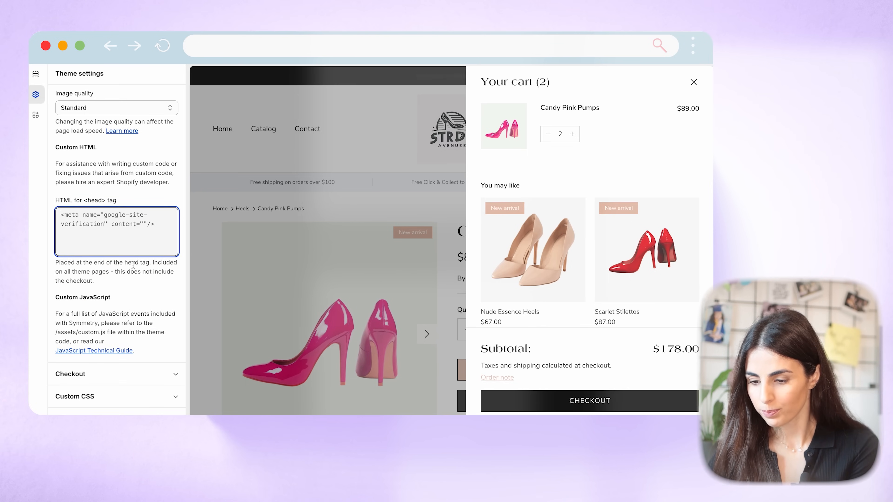
scroll(157, 350, "up", 10)
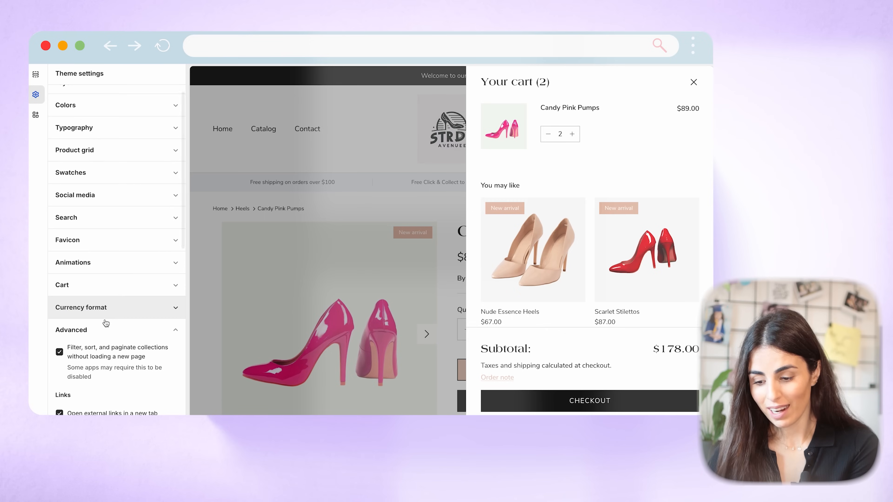
left_click(101, 329)
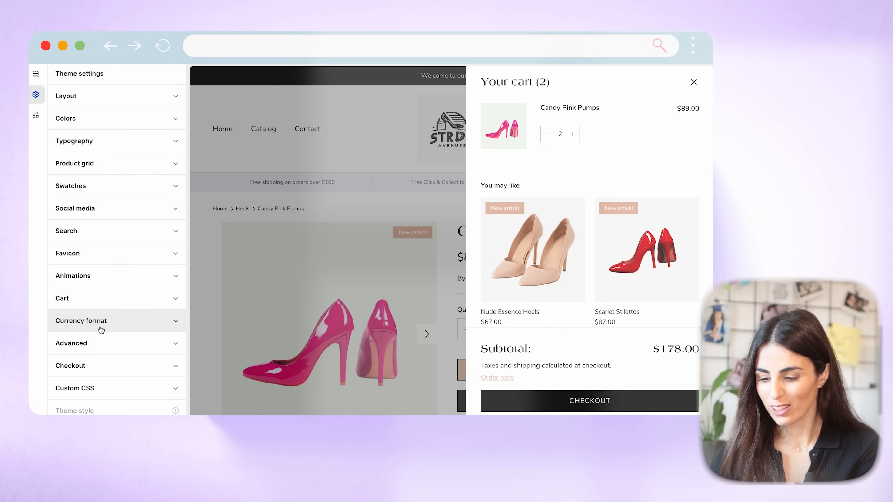
- Review the Checkout banner, logo and main content area settings, and switch the store preview to the Checkout page
left_click(80, 372)
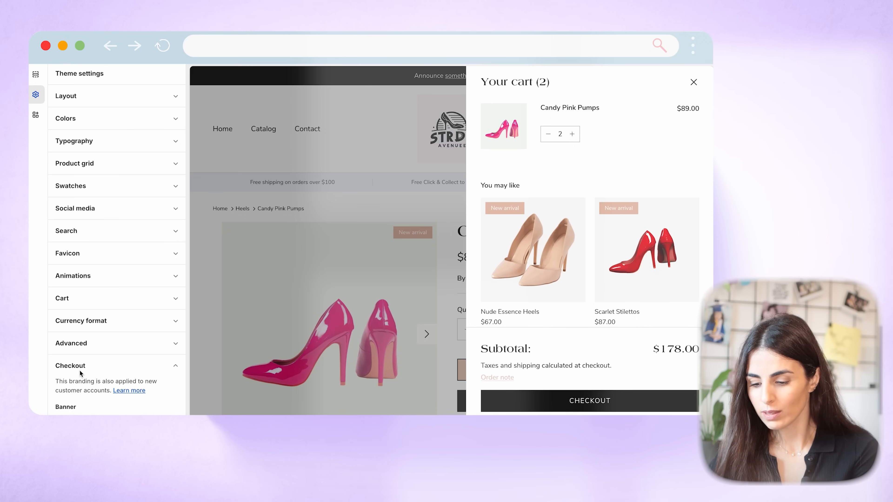
scroll(79, 370, "down", 9)
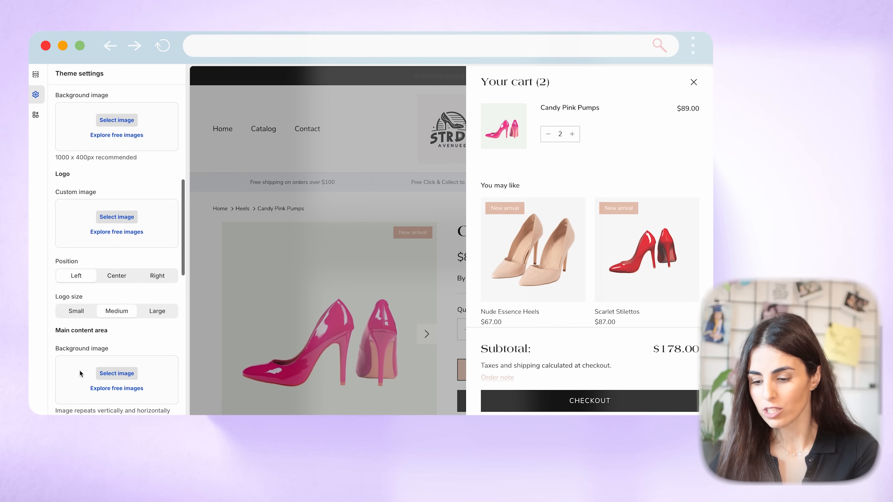
scroll(79, 370, "up", 2)
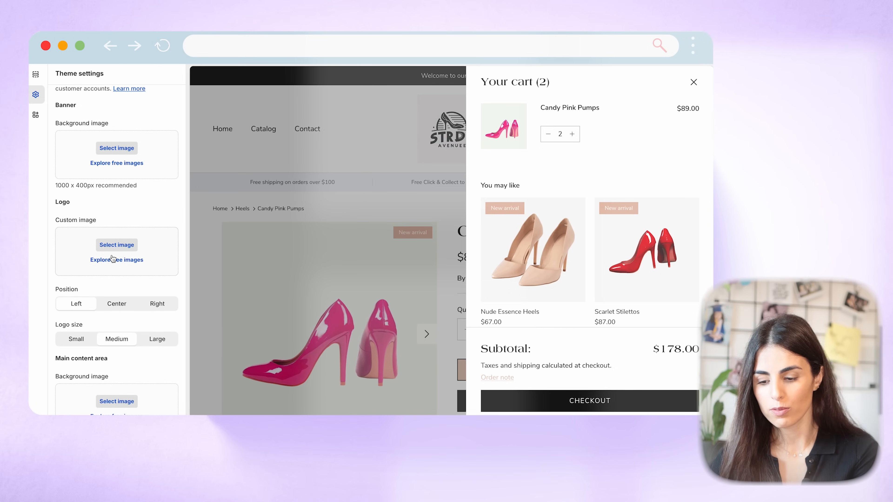
scroll(113, 259, "down", 5)
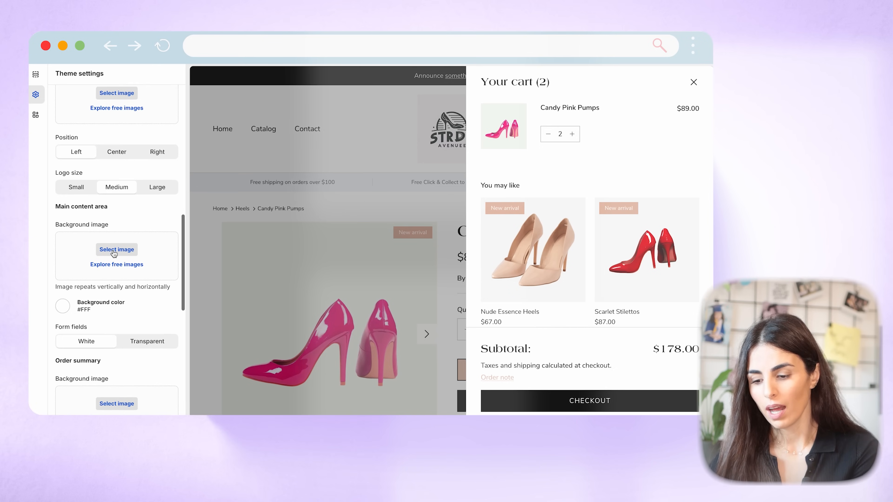
scroll(113, 254, "down", 2)
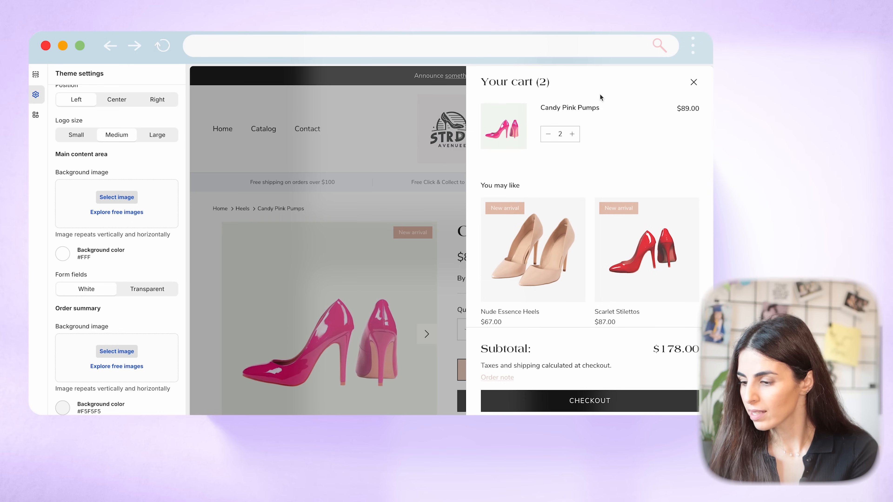
left_click(694, 82)
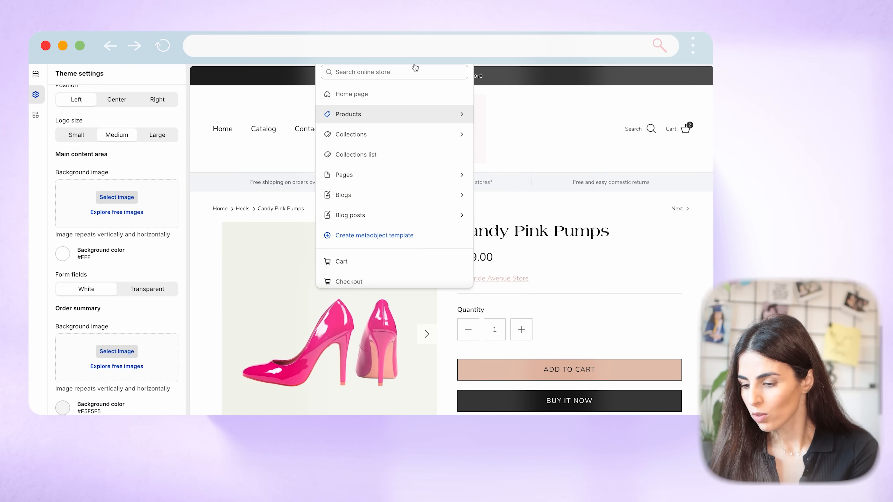
left_click(356, 288)
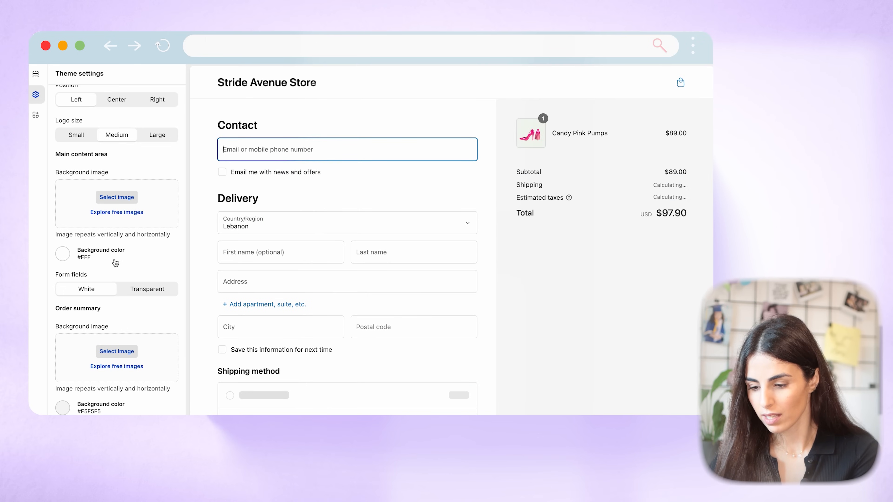
- Try #B61D0F as the background color of the checkout's main content area, and restore white (#FFFFFF)
left_click(61, 254)
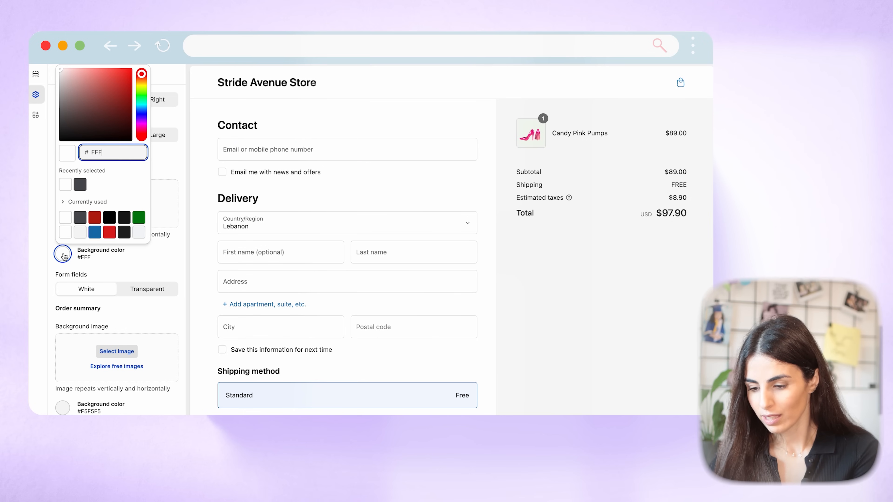
left_click(94, 221)
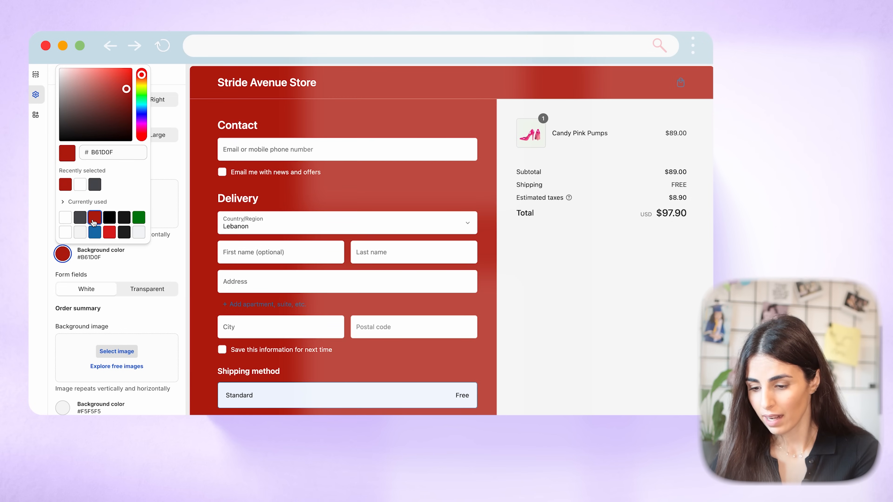
left_click(63, 221)
left_click(40, 305)
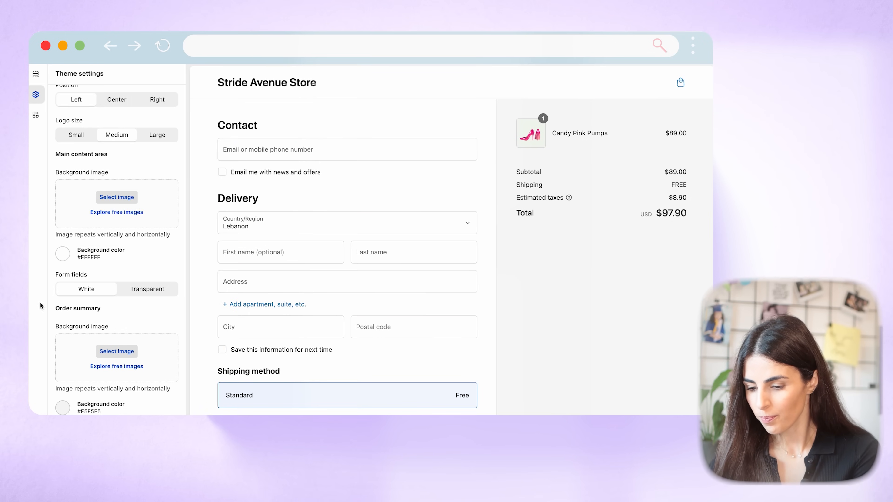
- Examine the Checkout settings for order summary, typography, colors and checkout layout
scroll(110, 287, "down", 7)
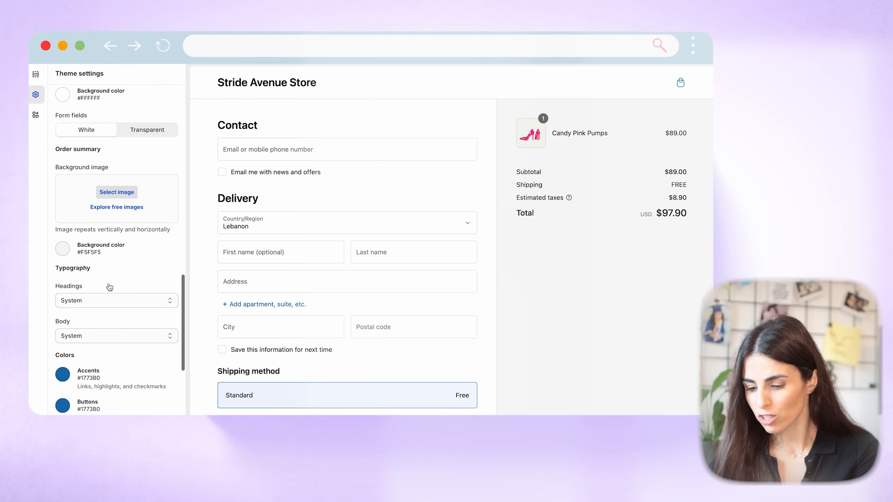
scroll(110, 287, "down", 3)
scroll(364, 212, "down", 5)
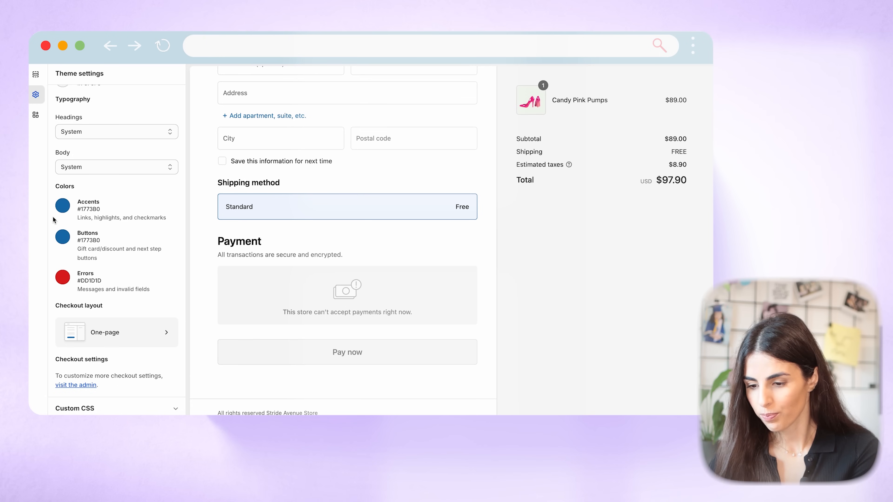
scroll(134, 186, "up", 4)
scroll(135, 186, "up", 15)
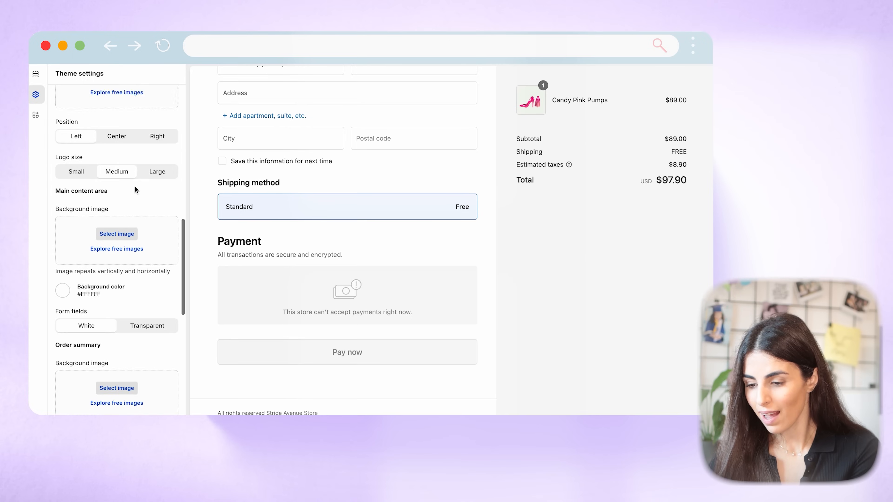
left_click(122, 234)
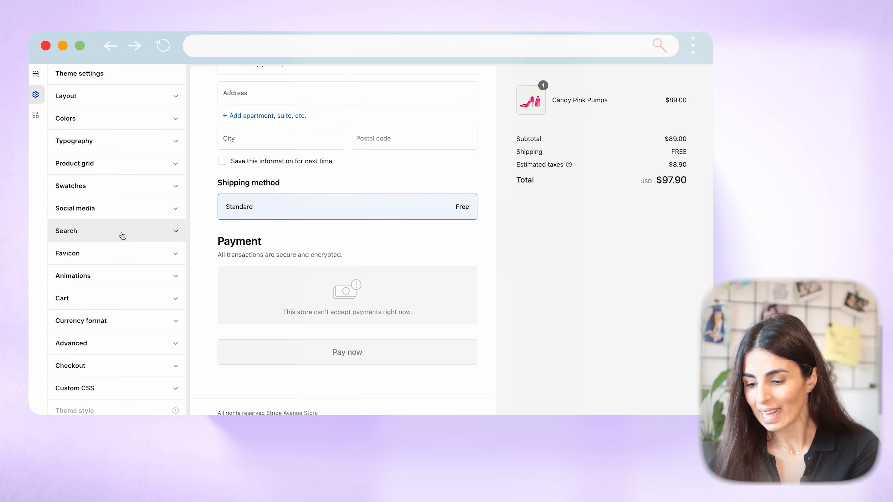
- Examine the store-wide Custom CSS field in the theme settings
left_click(91, 388)
scroll(91, 388, "down", 3)
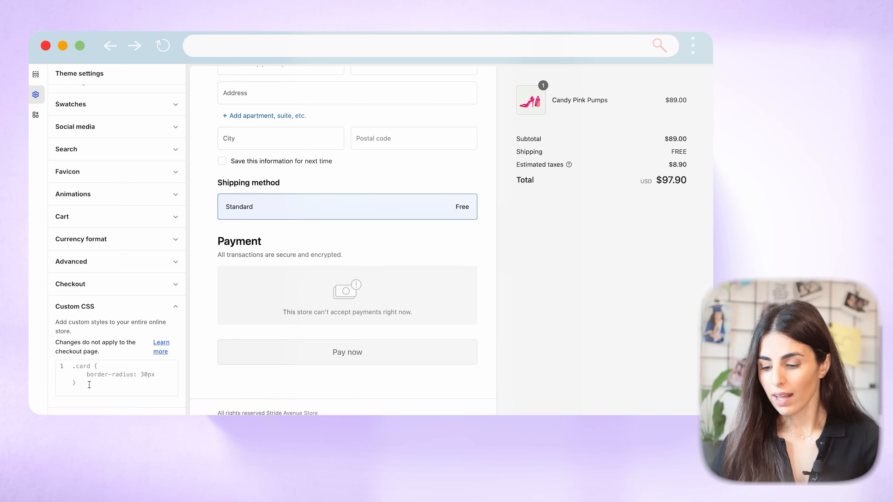
left_click(89, 385)
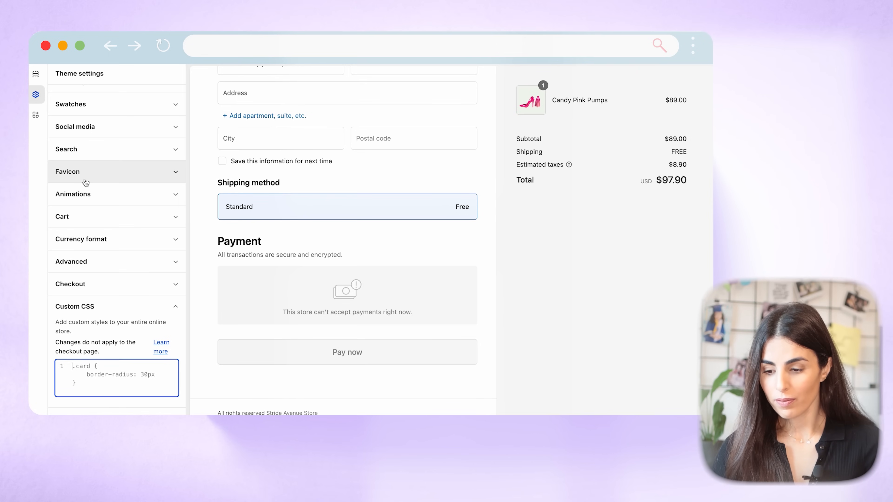
- Switch the store preview from the Checkout page to the Home page
left_click(36, 74)
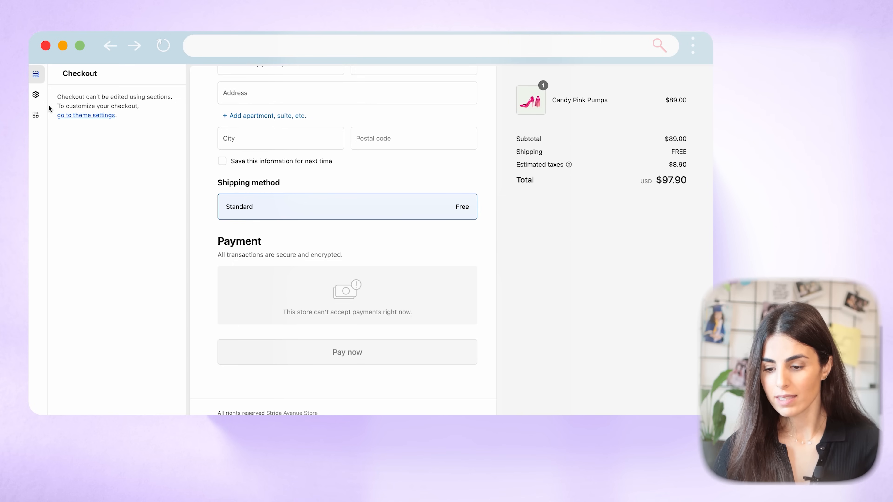
left_click(36, 95)
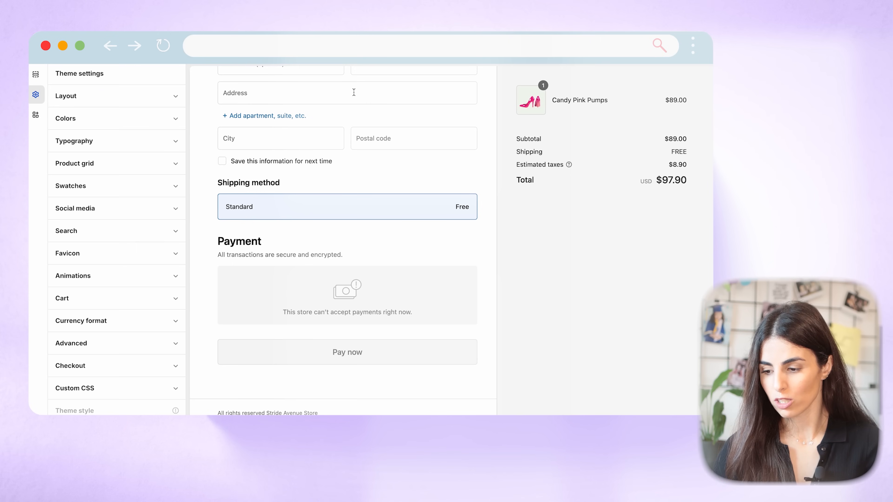
scroll(343, 91, "up", 6)
left_click(368, 66)
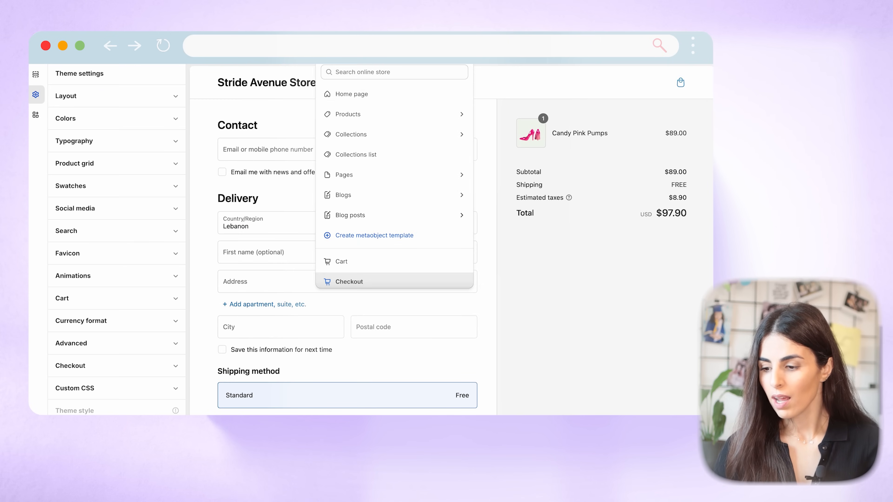
left_click(356, 100)
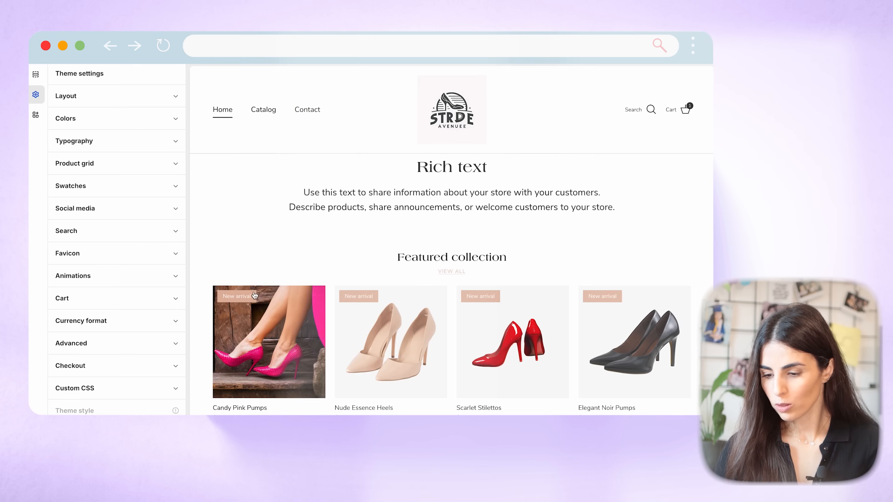
- Examine the Custom CSS field of the home page's Slideshow section, and return to the store-wide Custom CSS in the theme settings
left_click(35, 74)
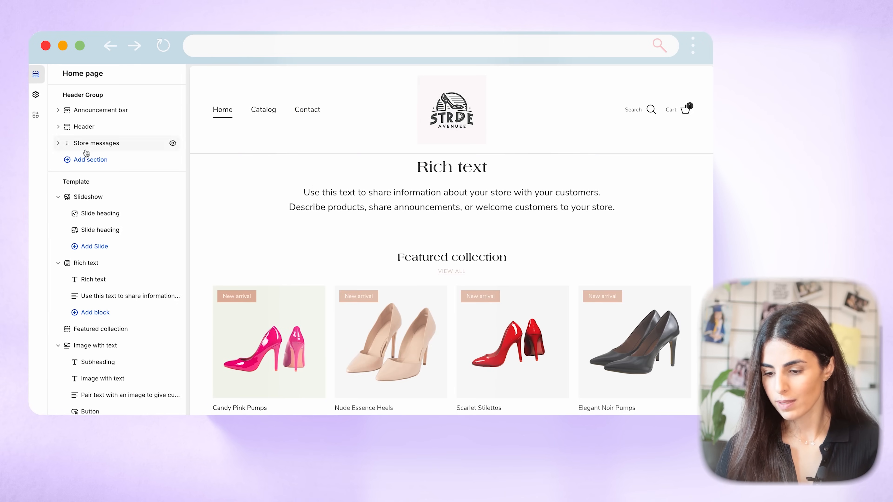
left_click(89, 203)
scroll(88, 203, "down", 5)
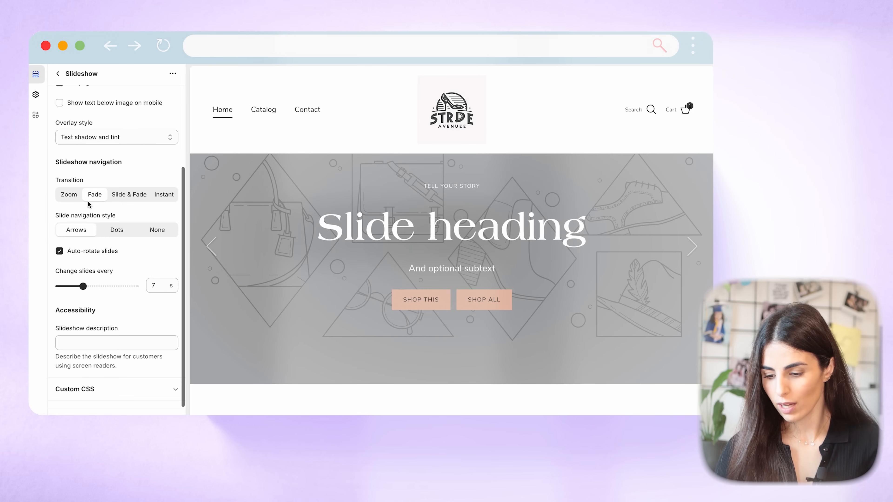
left_click(101, 390)
scroll(101, 391, "down", 3)
left_click(100, 351)
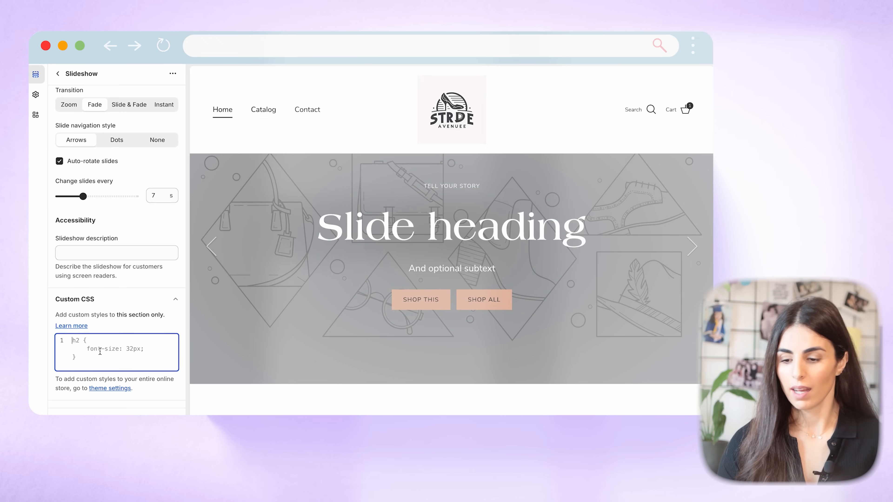
left_click(36, 94)
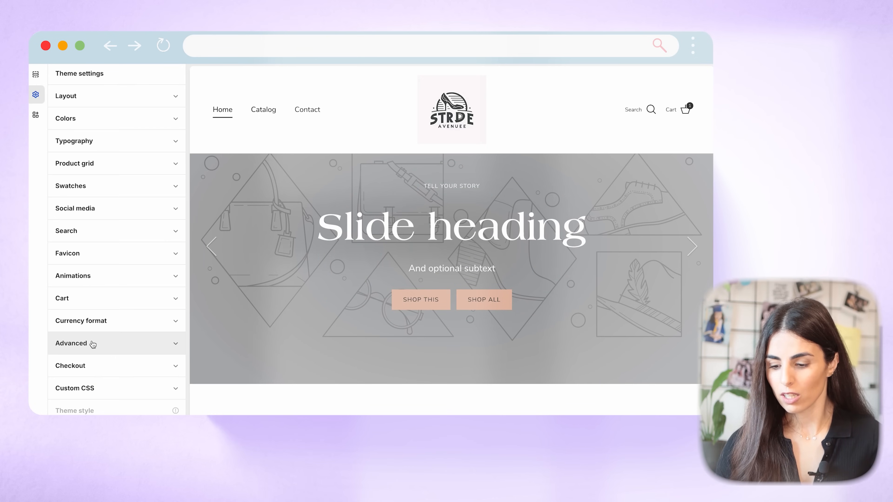
left_click(82, 391)
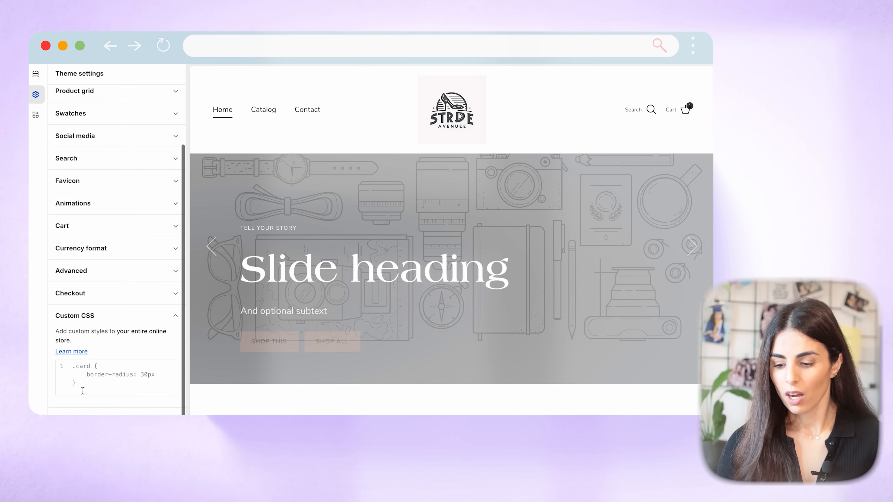